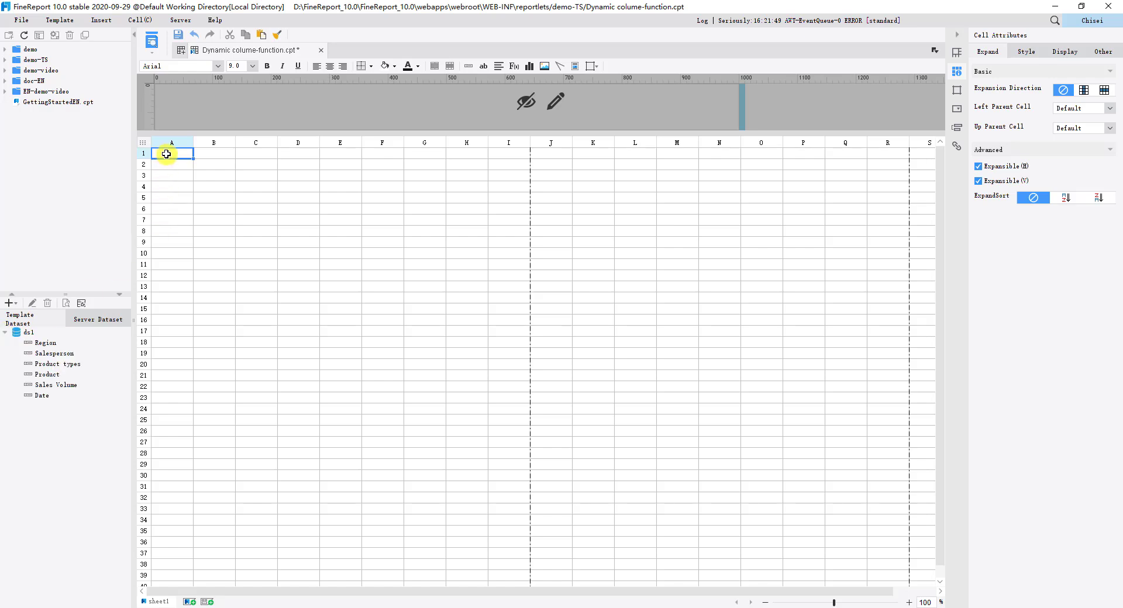
Step: Paste the copied =$colname, ds1.select(#0) and ds1.value(A2,B1) formula block into cells A1:B2
left_click_drag(166, 154, 224, 168)
key("ctrl+v")
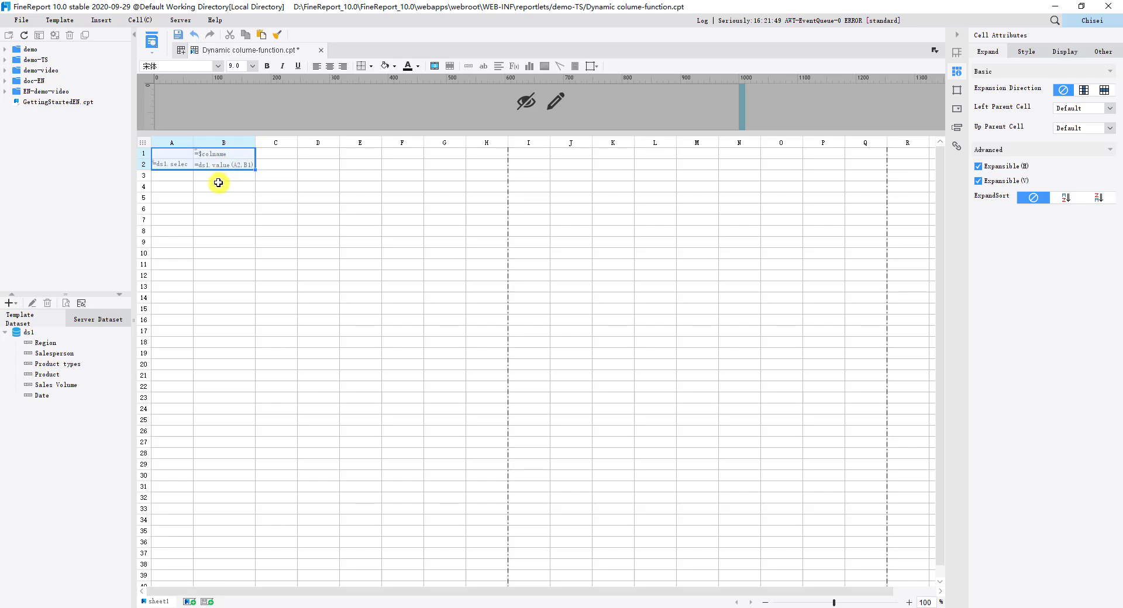
left_click(218, 182)
left_click(214, 152)
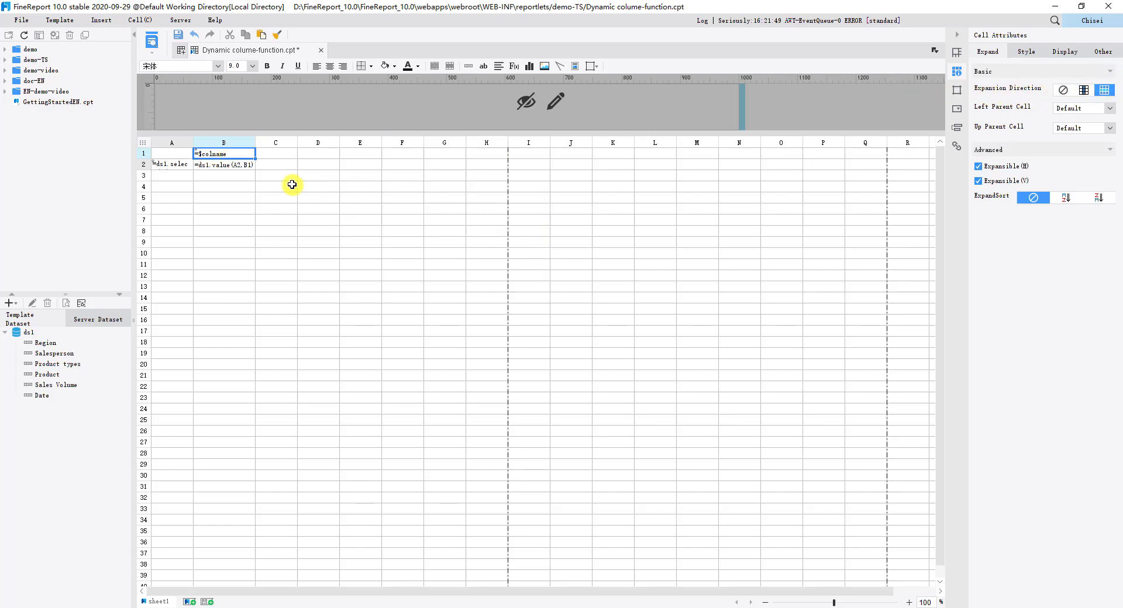
Step: Widen column A so that the full formula in cell A2 fits
left_click(179, 167)
left_click_drag(195, 141, 215, 141)
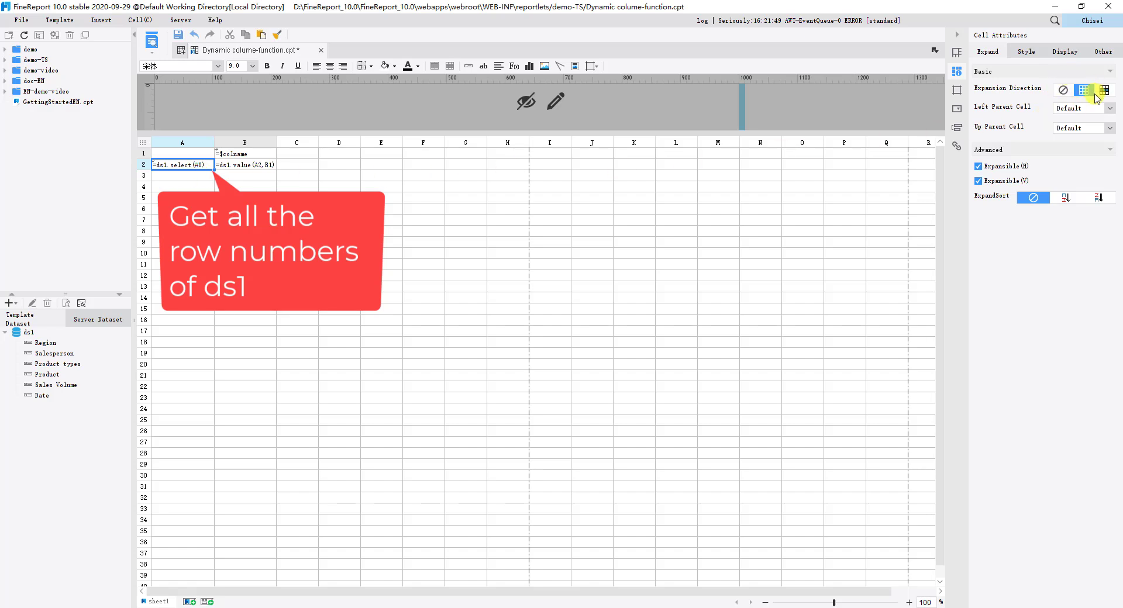
left_click(261, 167)
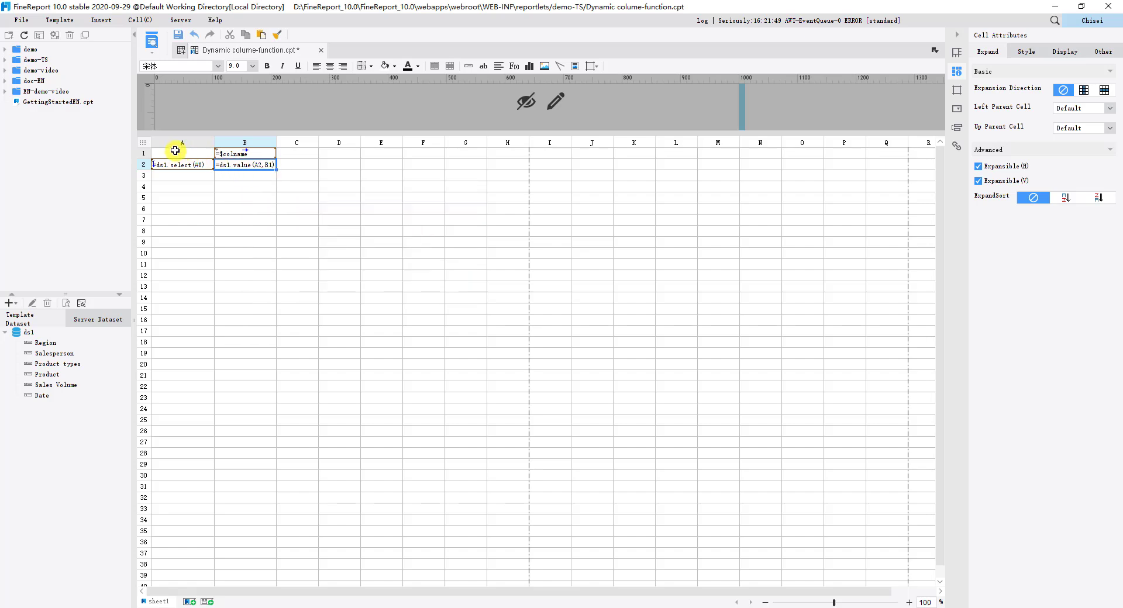
Step: Apply all inner and outer borders to cells A1:B2
left_click_drag(175, 150, 269, 163)
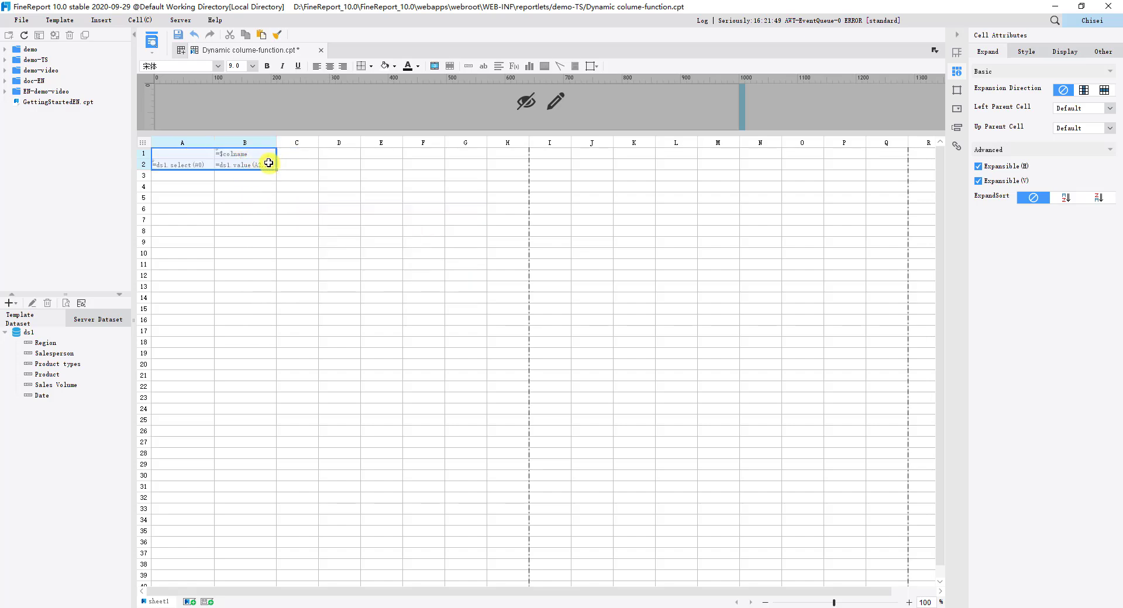
left_click(369, 66)
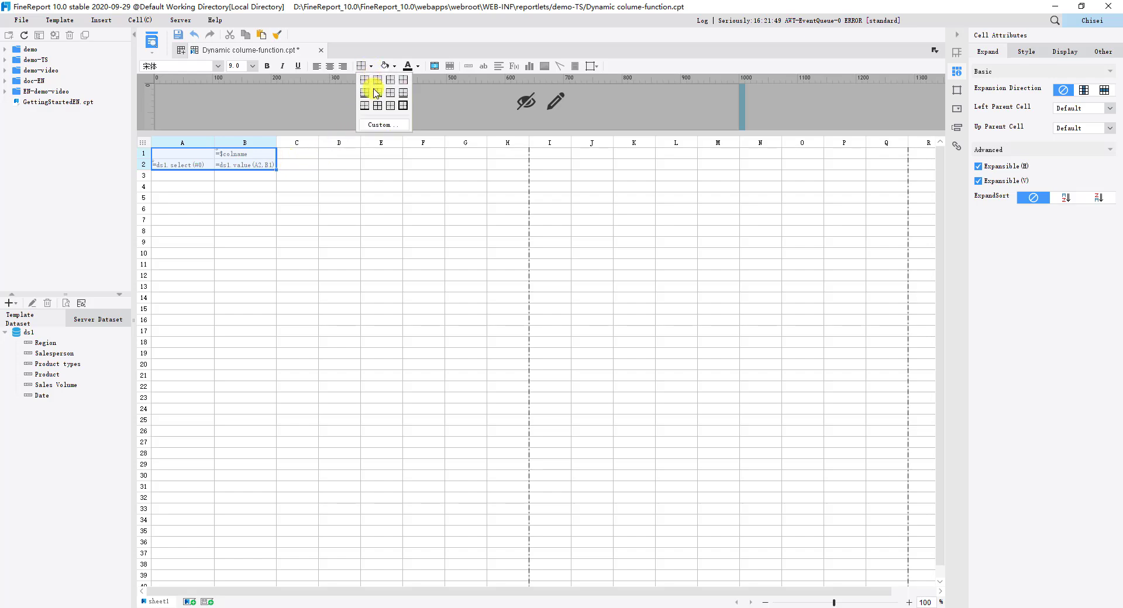
left_click(377, 107)
Step: Fill the =$colname header cell B1 with a light cyan background
left_click(270, 155)
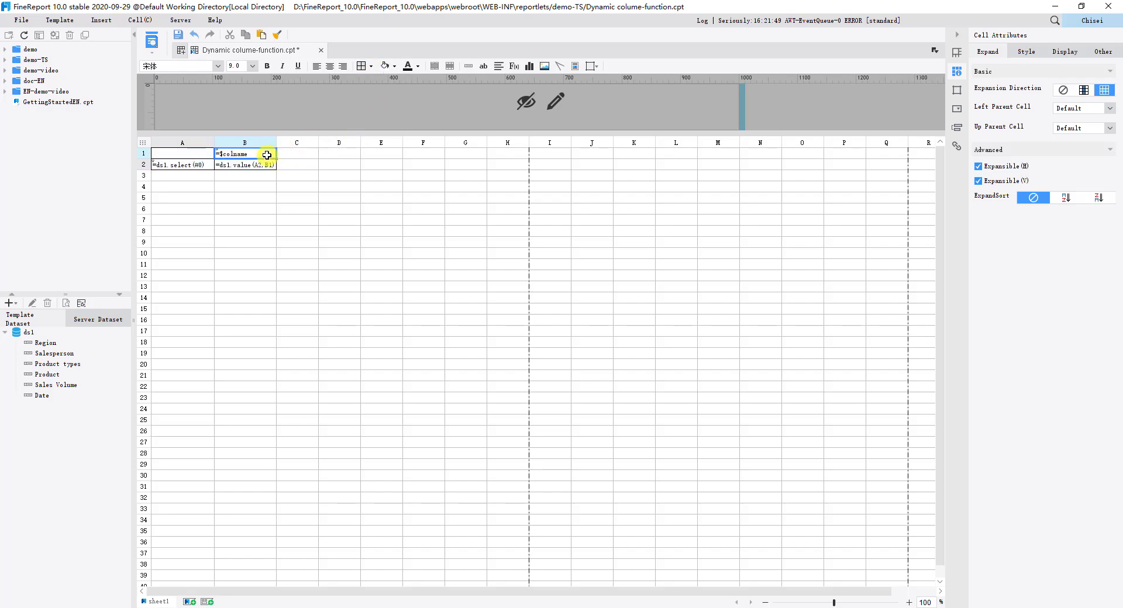
left_click(395, 68)
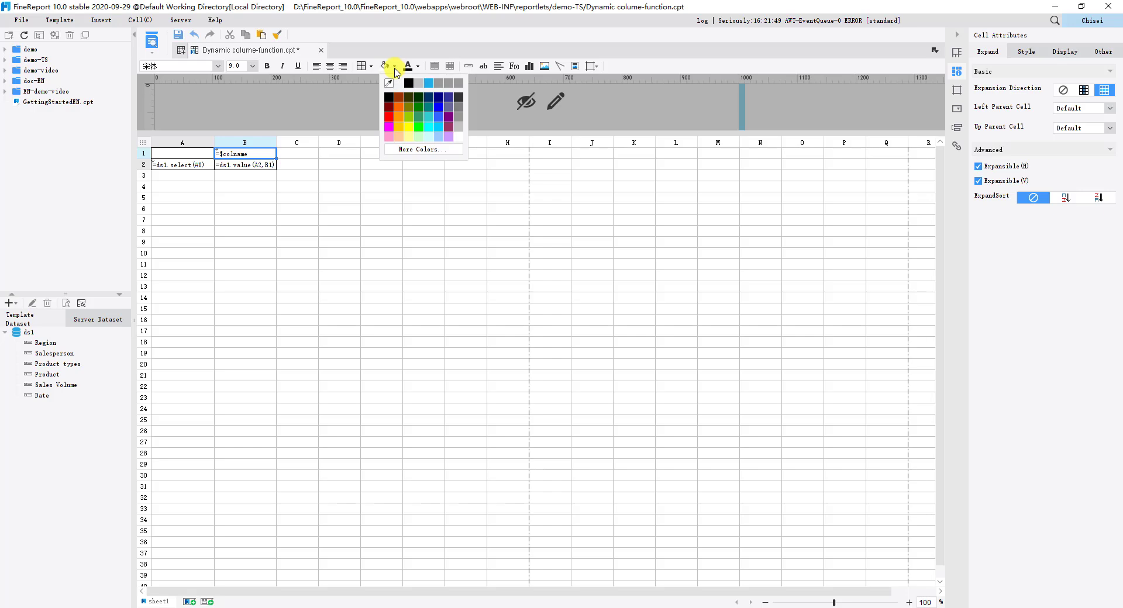
left_click(431, 139)
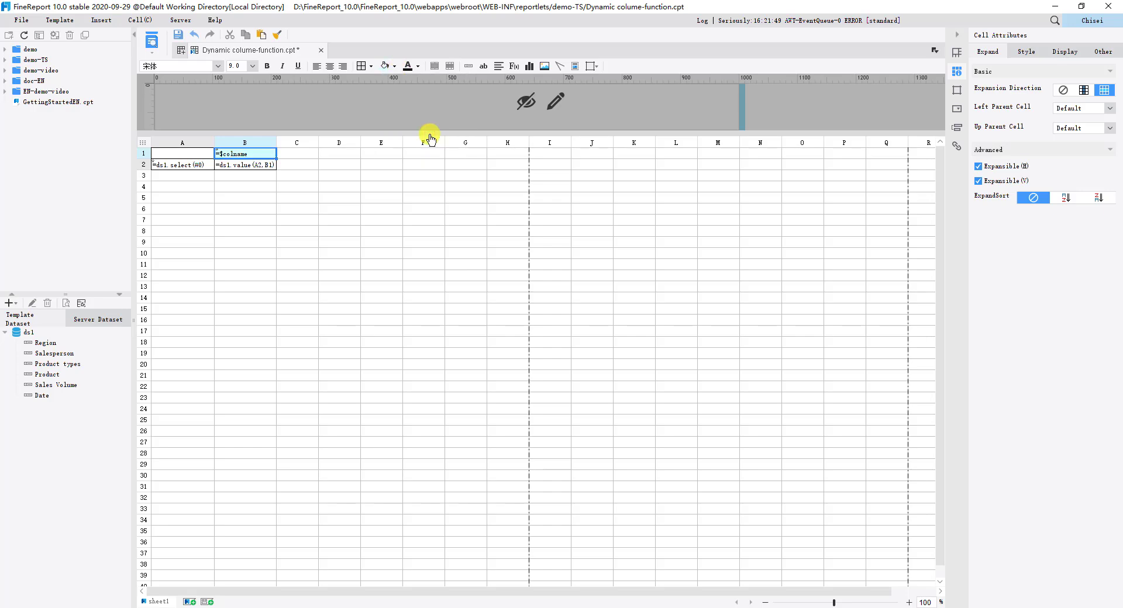
Step: Add a template parameter named colname to the report
left_click(68, 21)
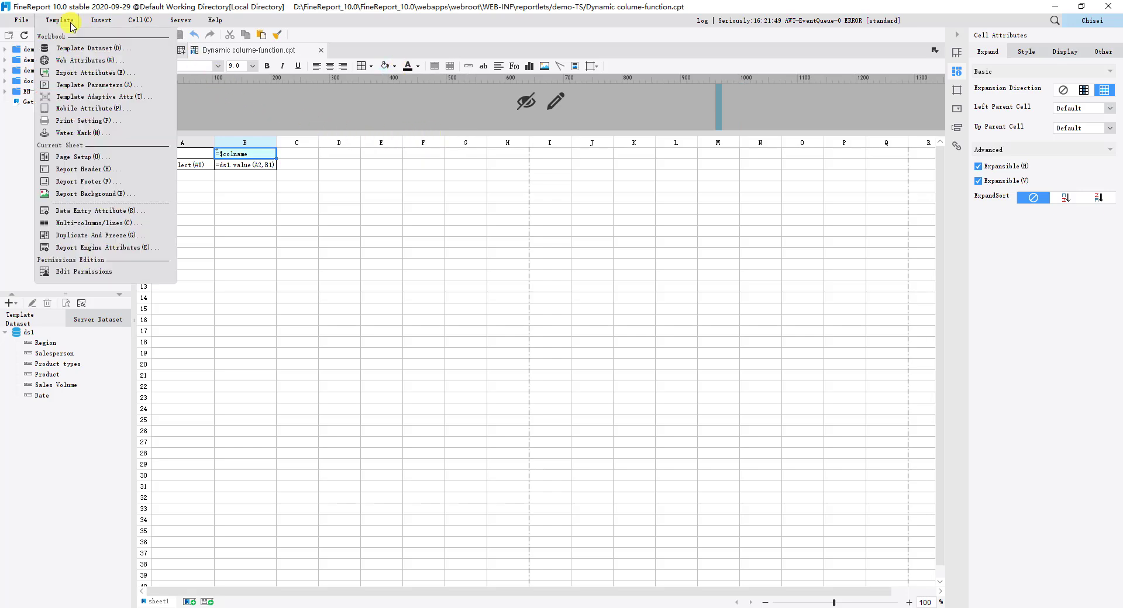
left_click(93, 85)
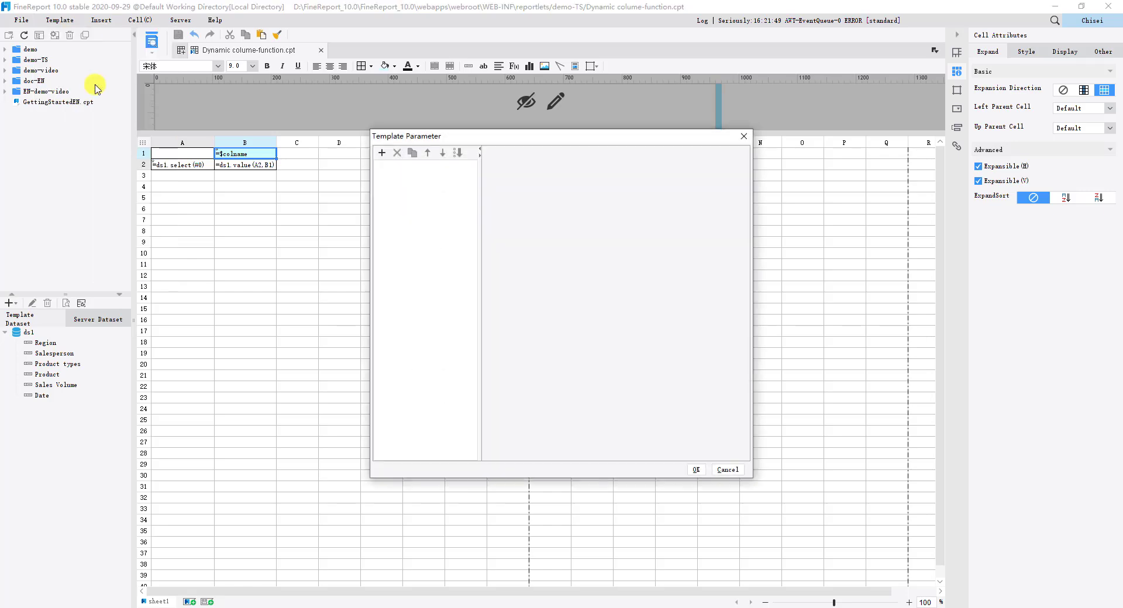
left_click(381, 152)
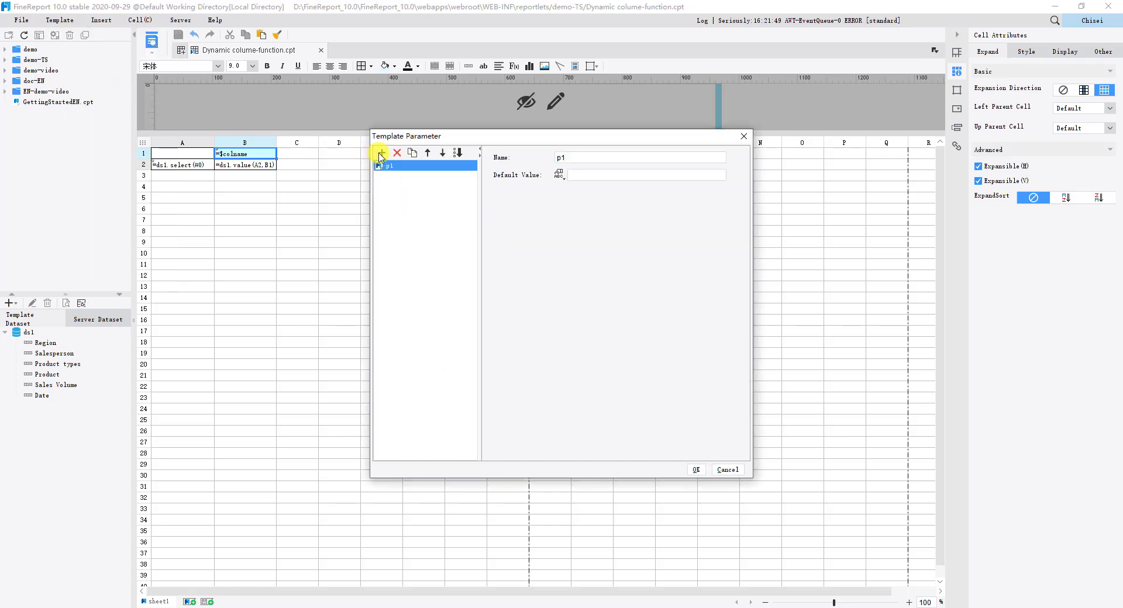
double_click(395, 167)
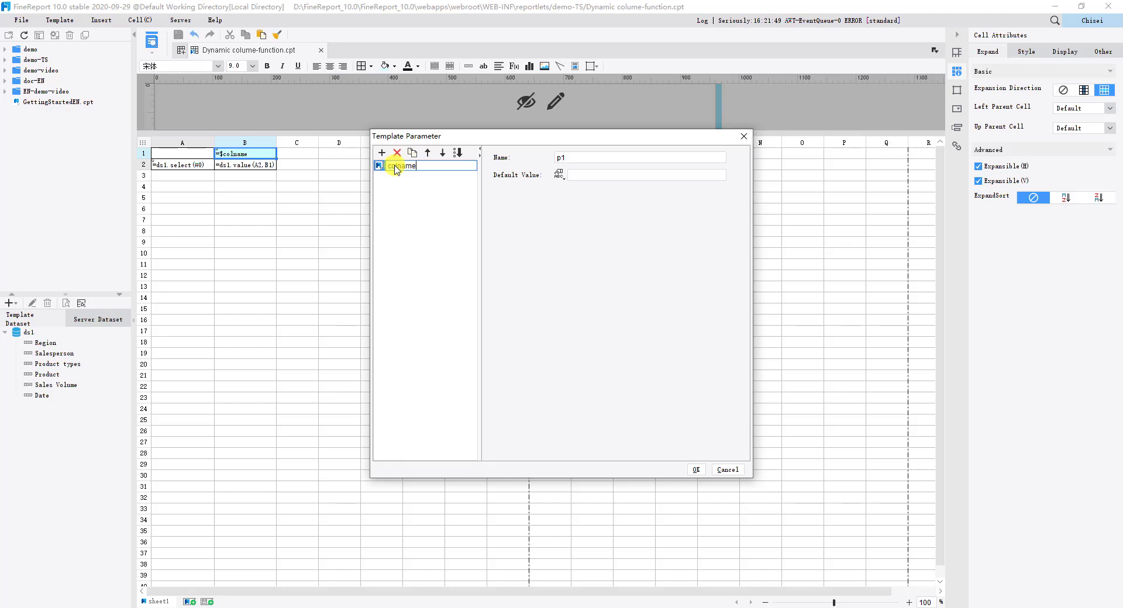
type("colname")
key("Return")
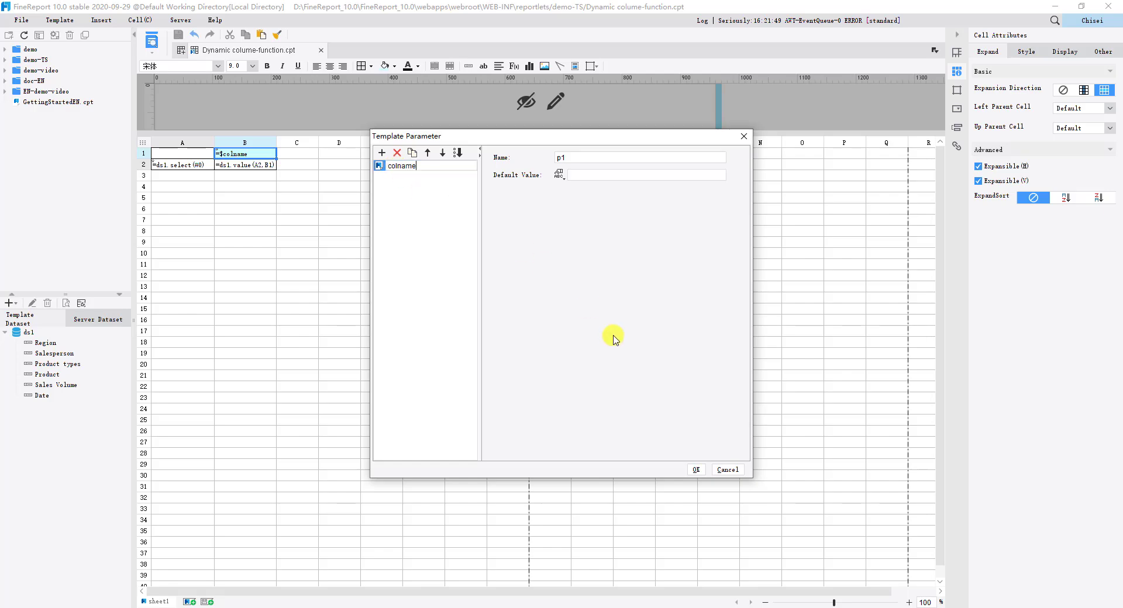
left_click(694, 469)
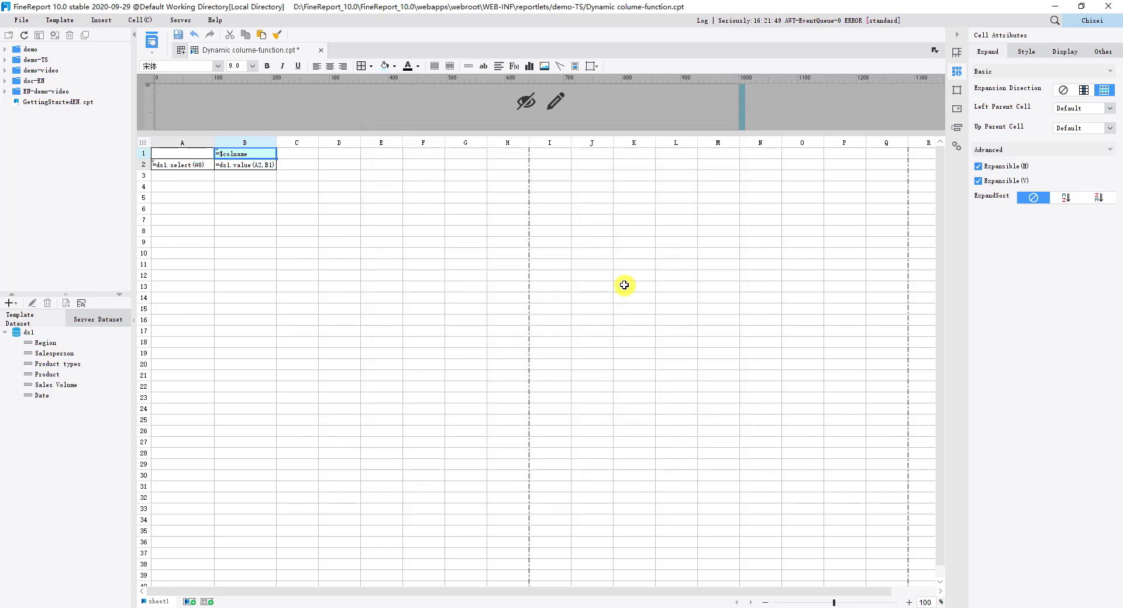
Step: Add the colname parameter to the parameter pane and change its input widget to a drop-down checkbox
left_click(555, 102)
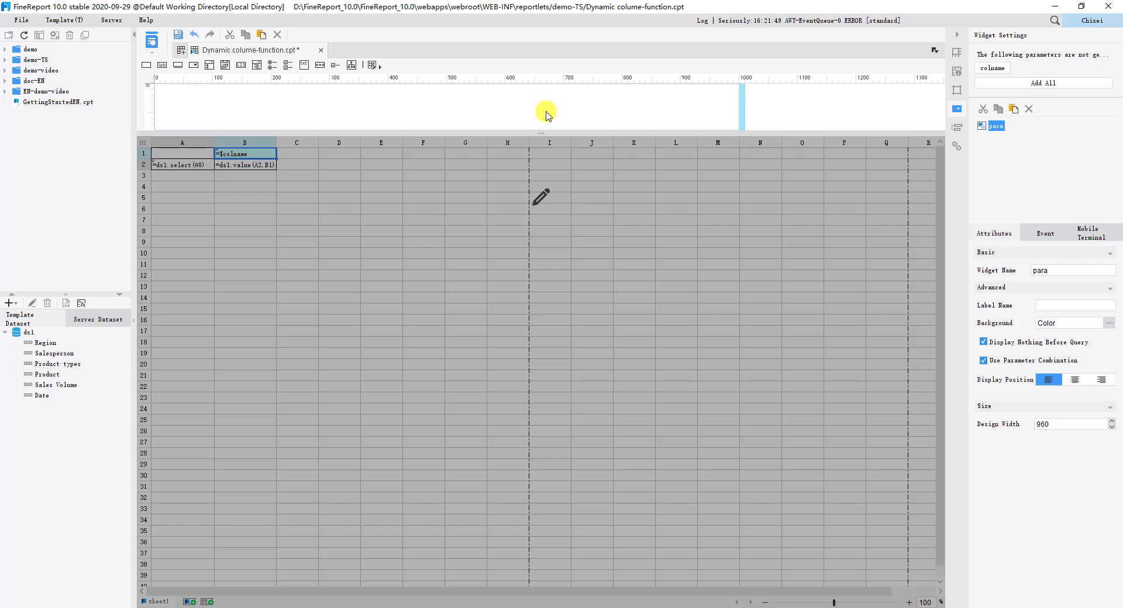
left_click(992, 84)
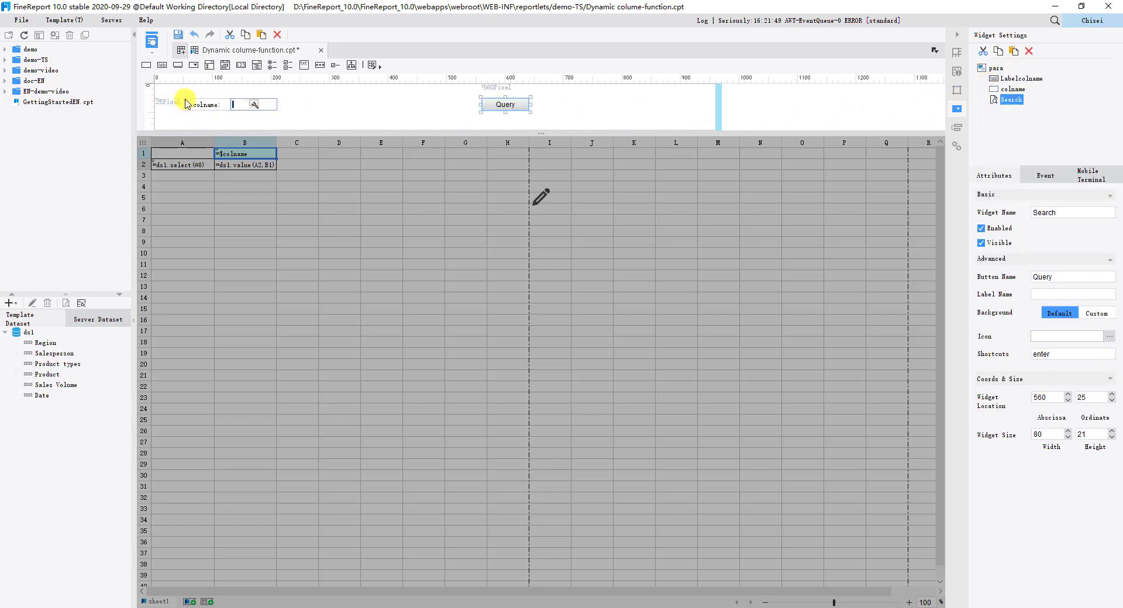
left_click(253, 104)
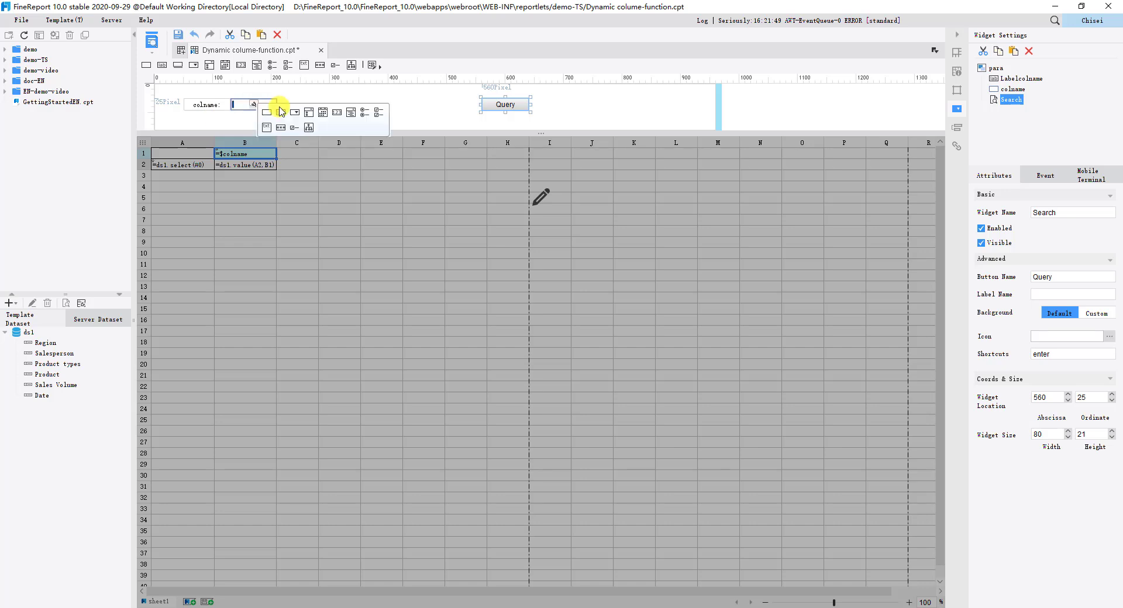
left_click(316, 113)
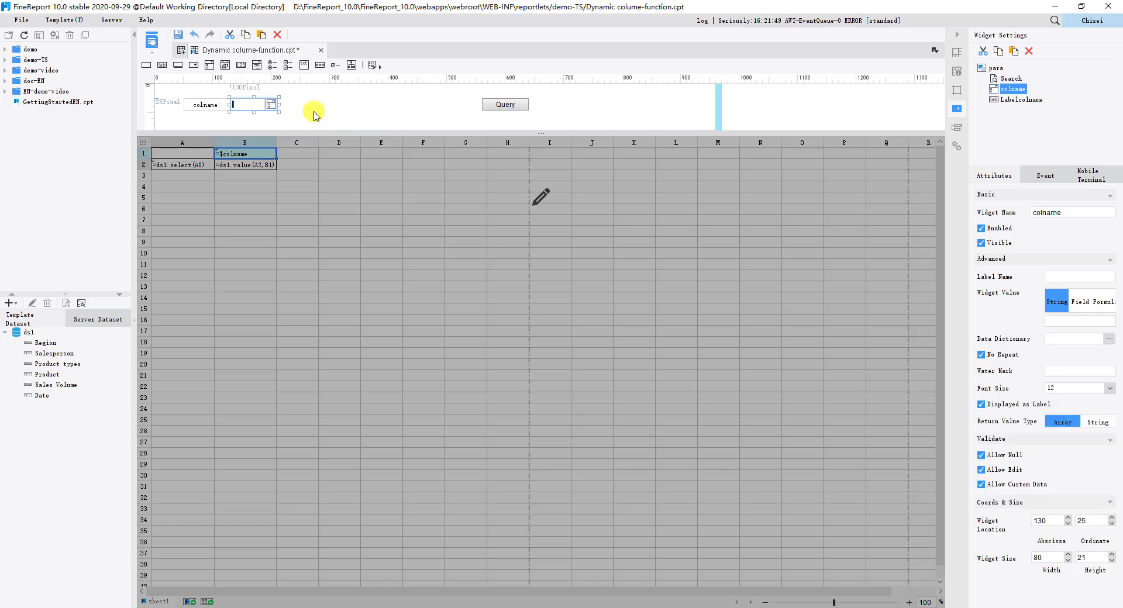
Step: Set the colname widget's data dictionary type to Formula, with TABLEDATAFIELDS("ds1") as the validated actual value
left_click(1108, 339)
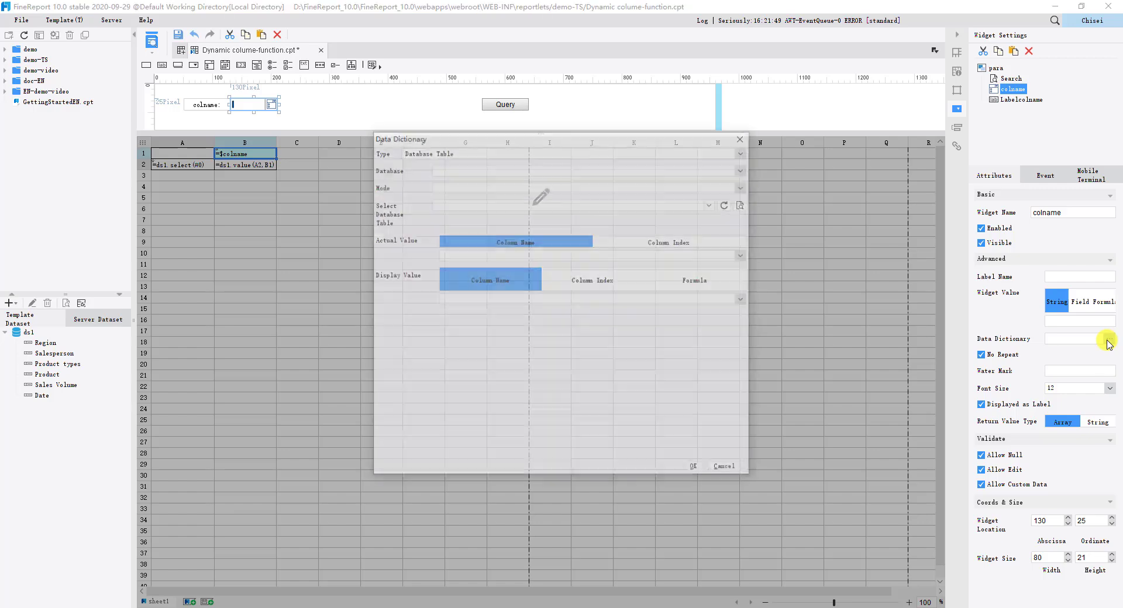
left_click(743, 151)
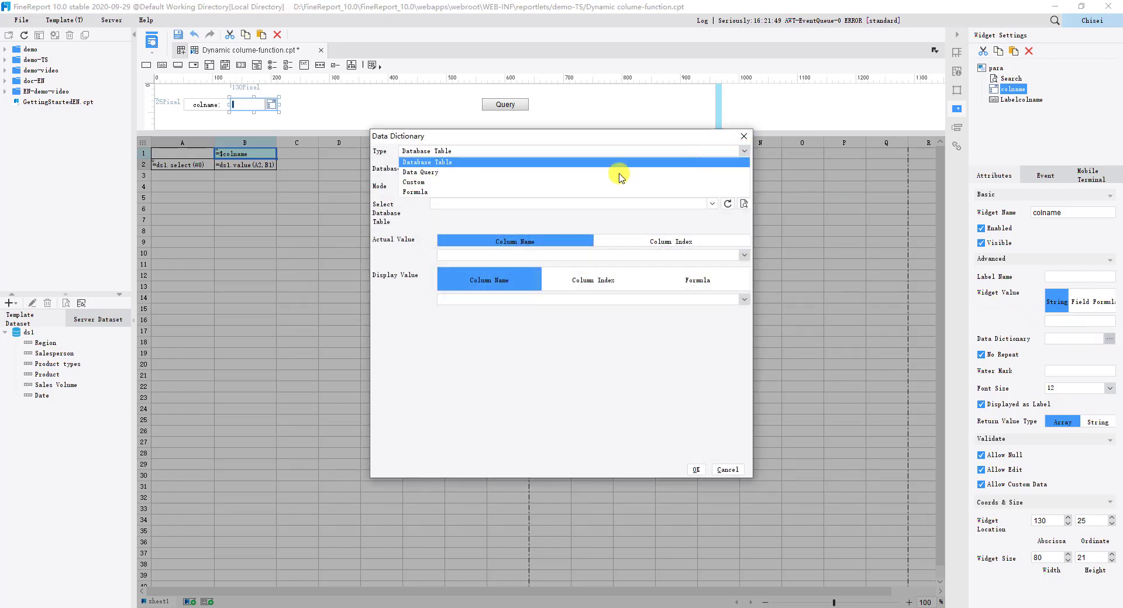
left_click(498, 193)
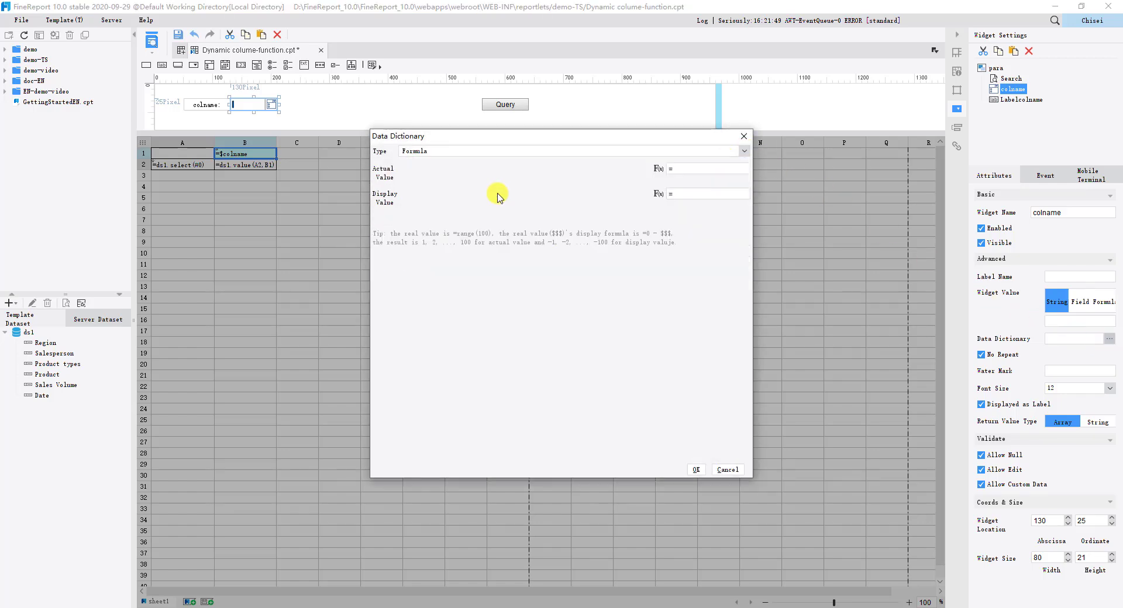
left_click(681, 169)
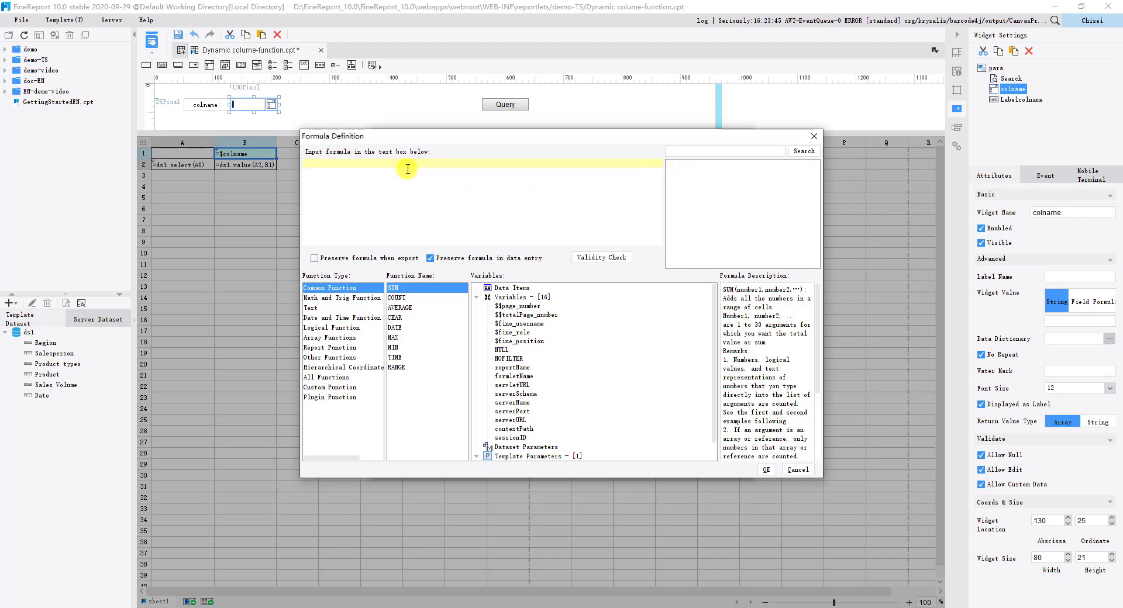
type("TABLEDATAFIELDS(\"ds1\")")
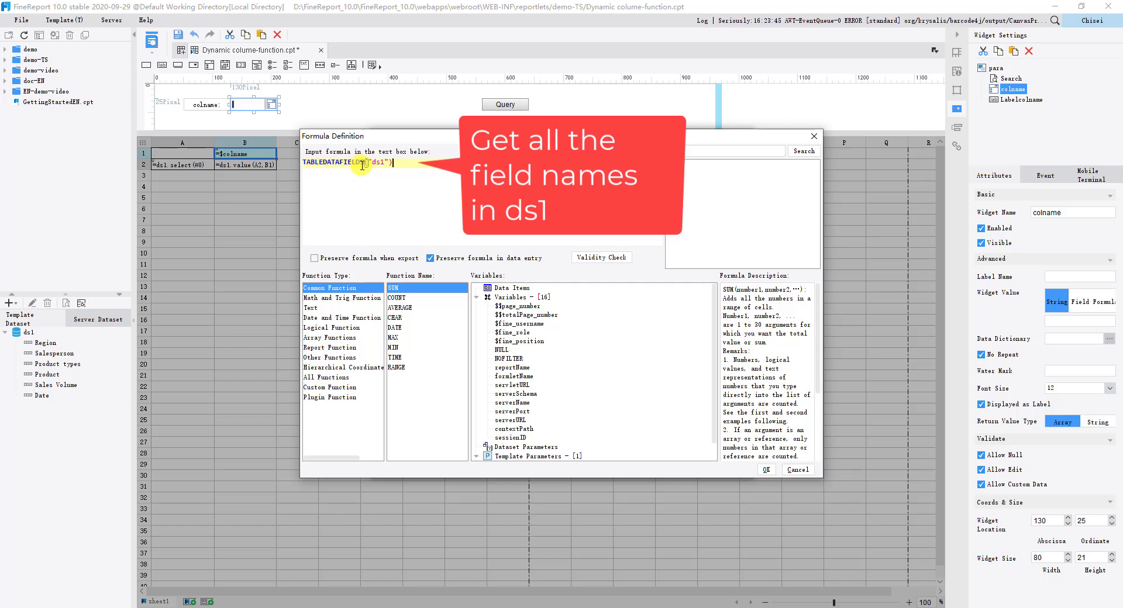
left_click(594, 259)
left_click(561, 323)
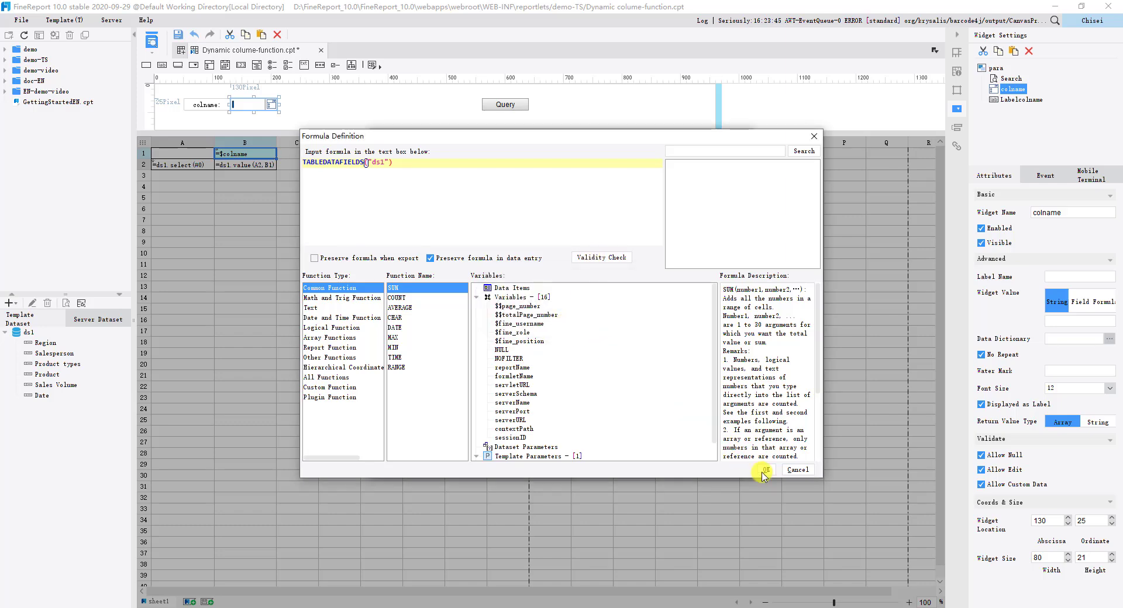
left_click(766, 470)
Step: Set the data dictionary's display value formula to $$$, check its validity and accept the dictionary
left_click(680, 195)
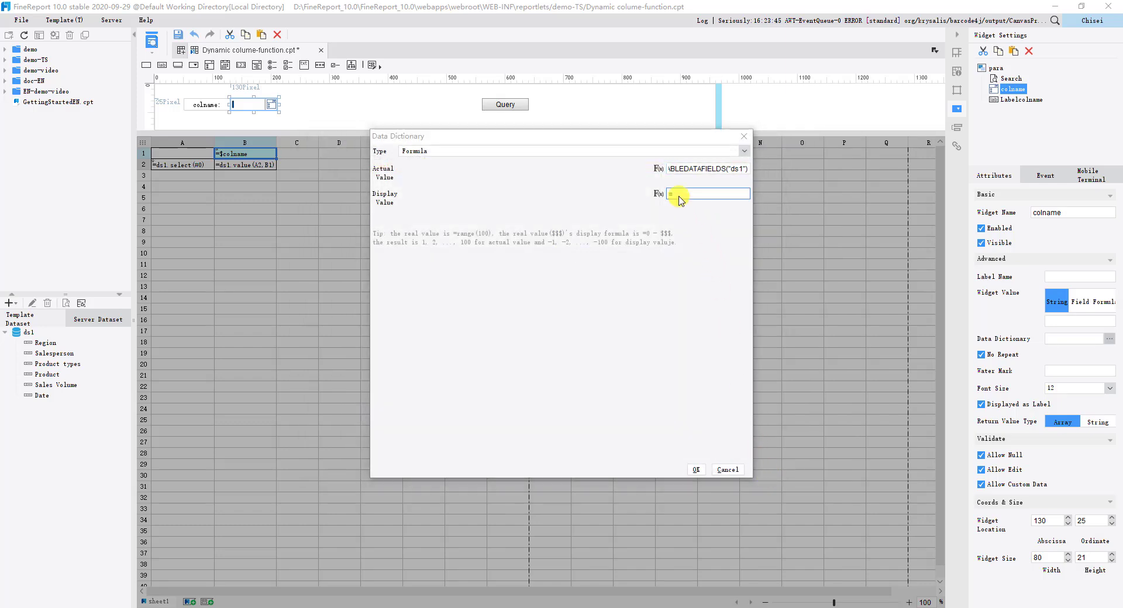
left_click(366, 172)
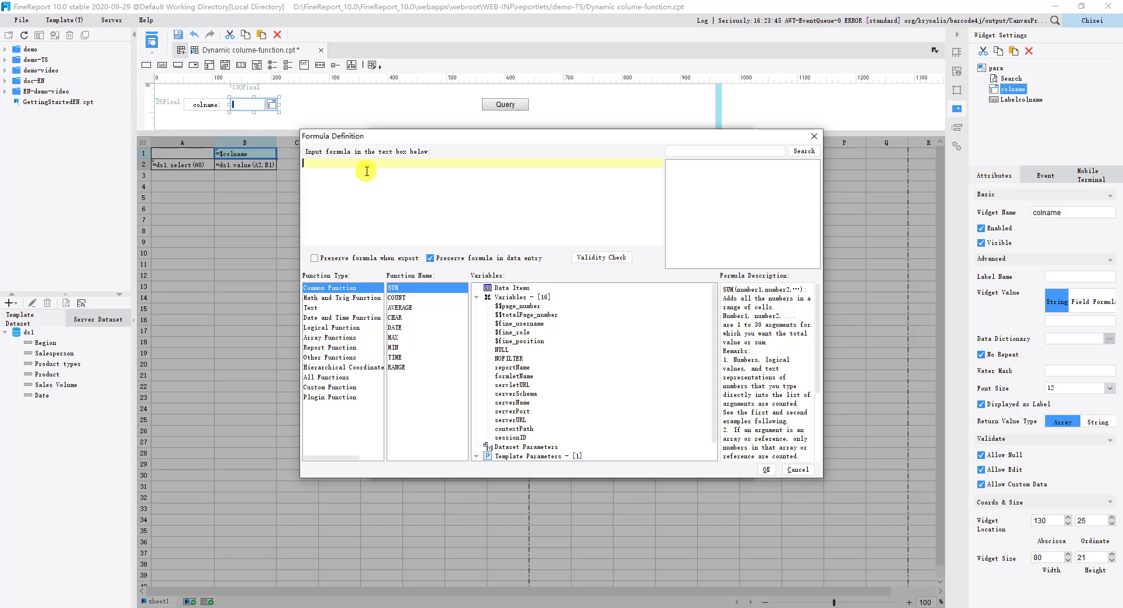
type("$$$")
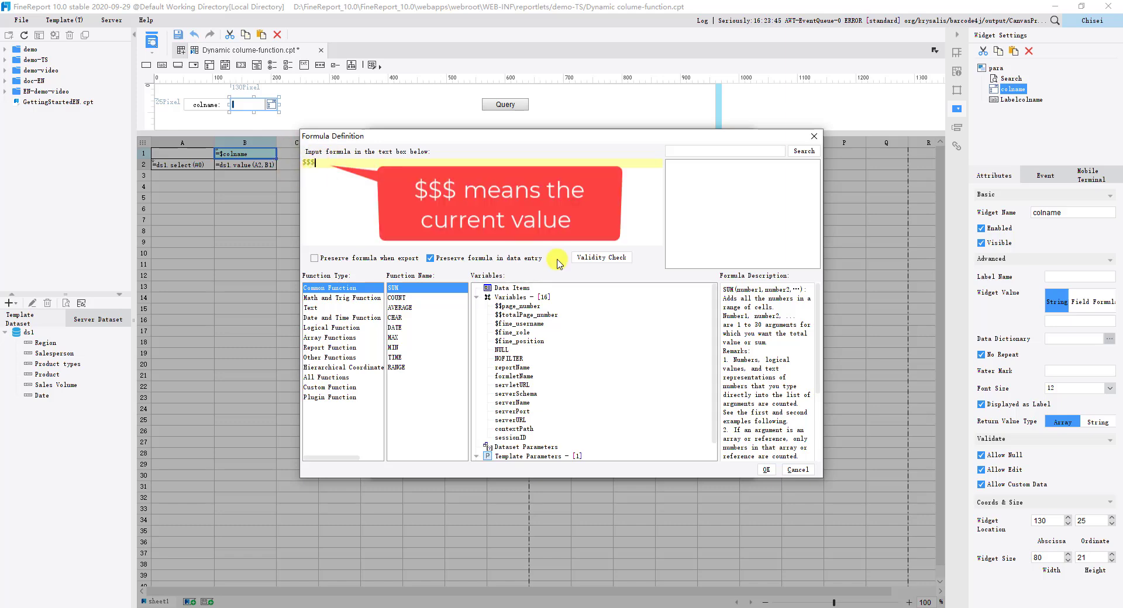
left_click(586, 257)
left_click(557, 319)
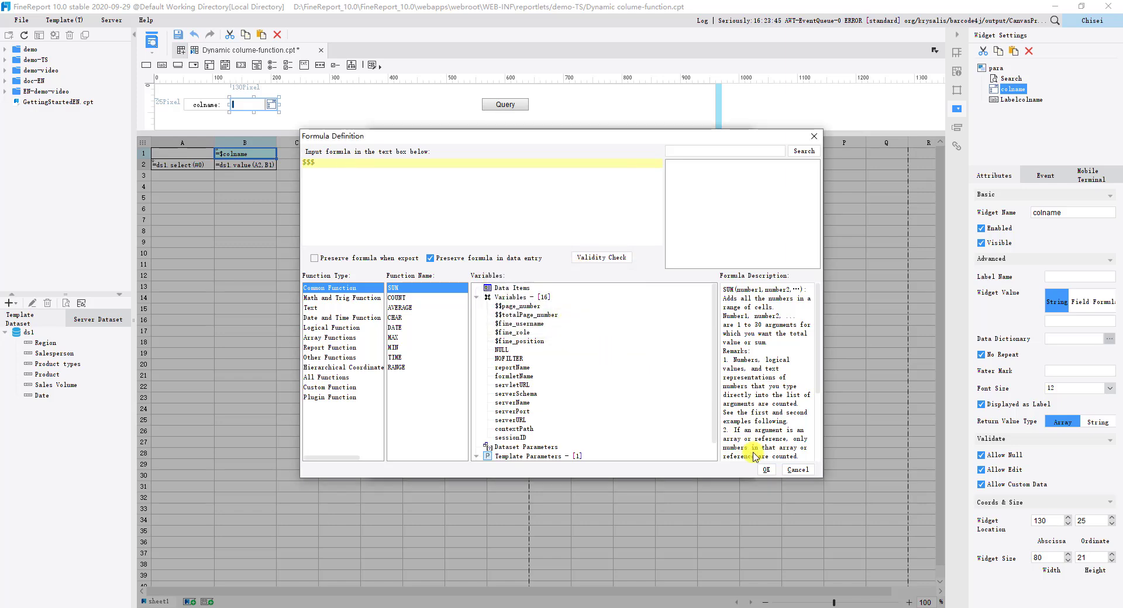
left_click(766, 470)
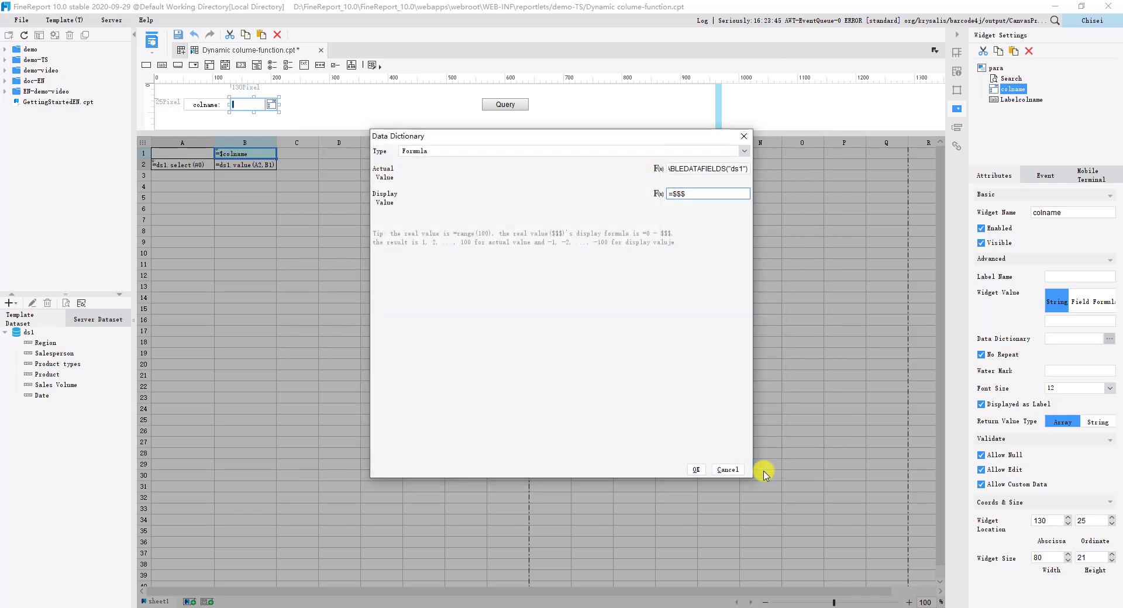
left_click(696, 469)
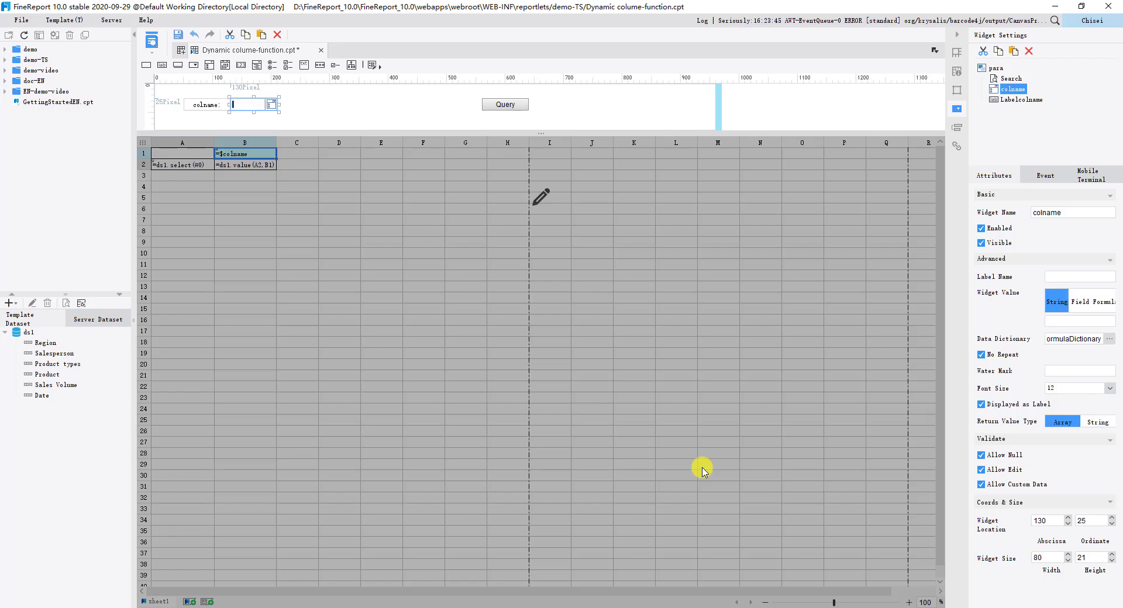
Step: Preview the report in the browser and query it with the Region, Salesperson and Product types columns
left_click(152, 39)
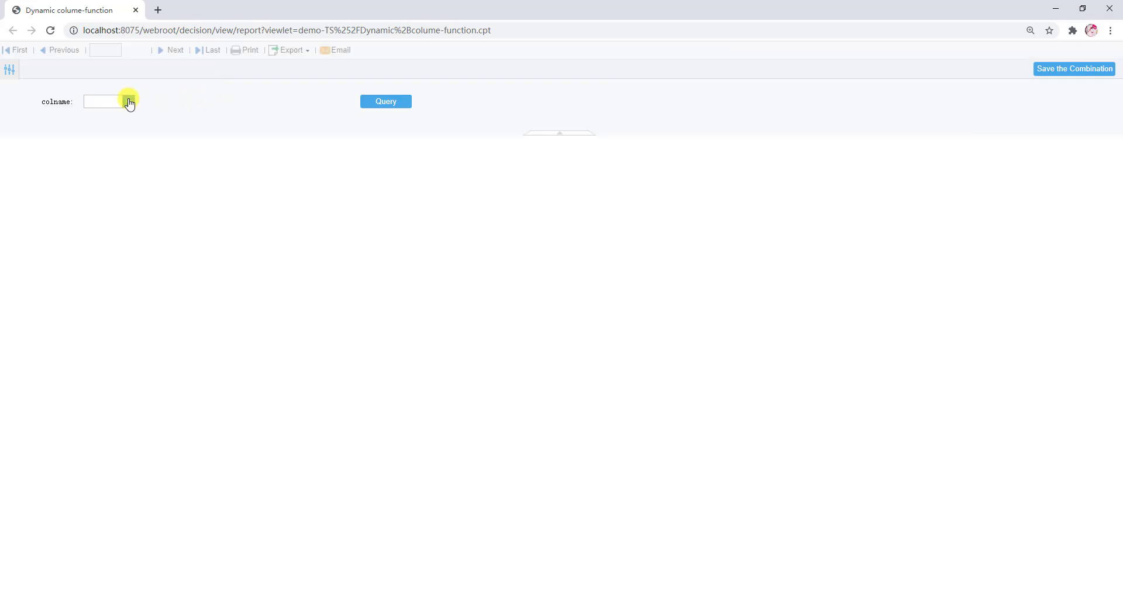
left_click(129, 101)
left_click(111, 126)
left_click(116, 139)
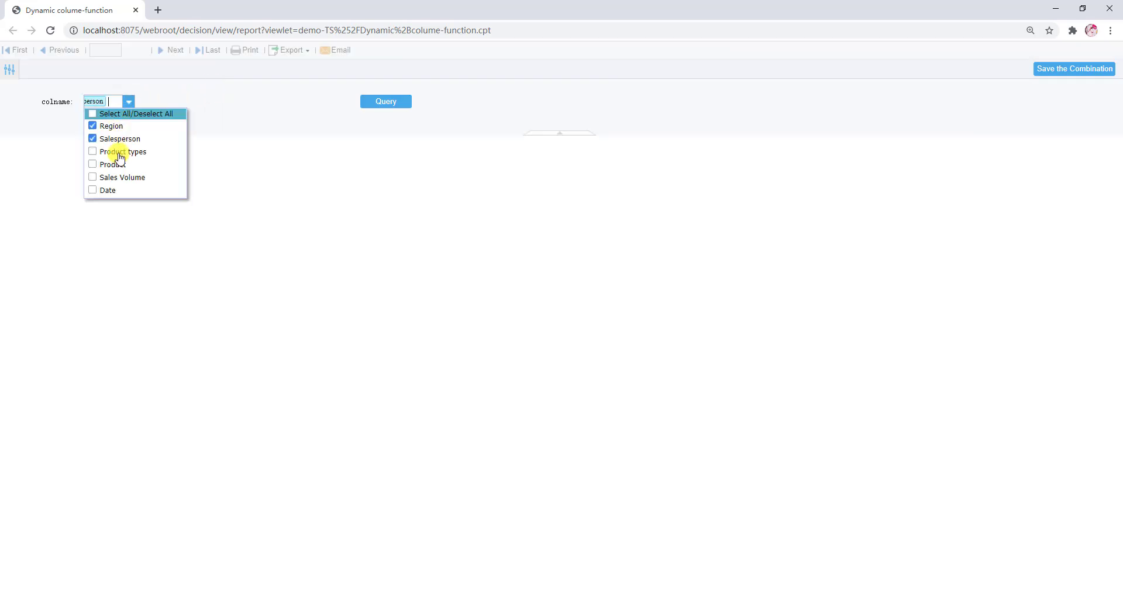
left_click(374, 101)
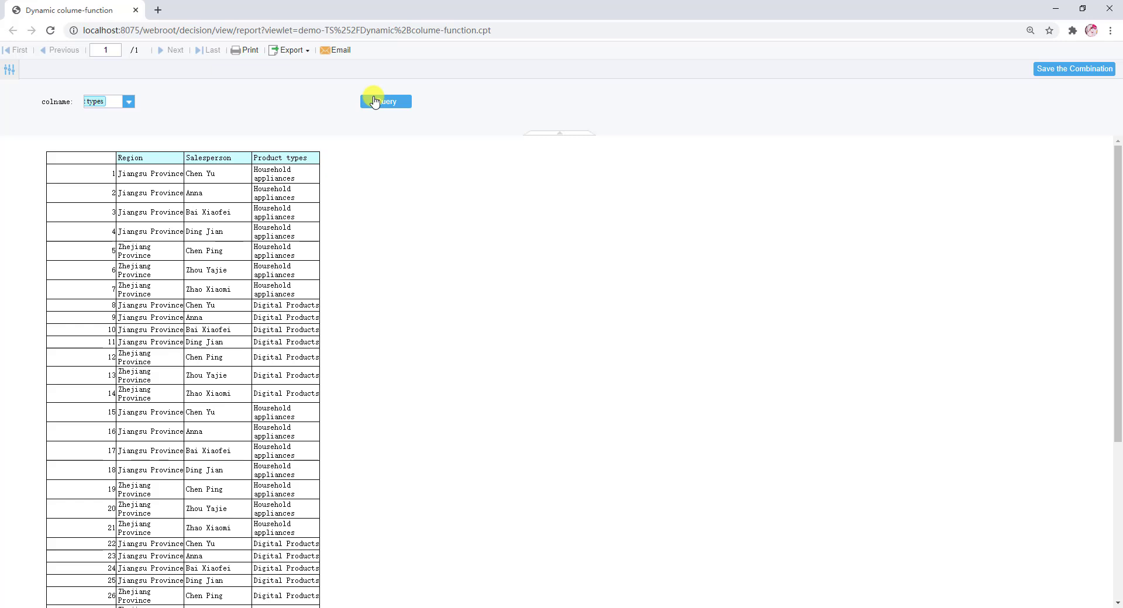
Step: Query the previewed report with the Product types, Product, Sales Volume and Date columns
left_click(129, 102)
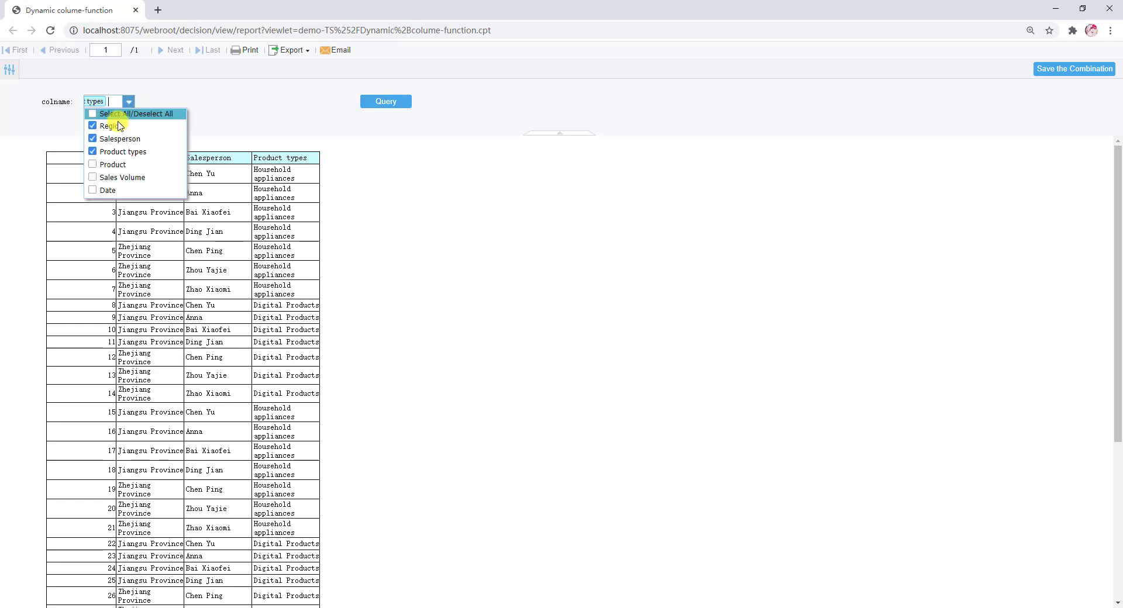
left_click(107, 190)
left_click(106, 177)
left_click(105, 165)
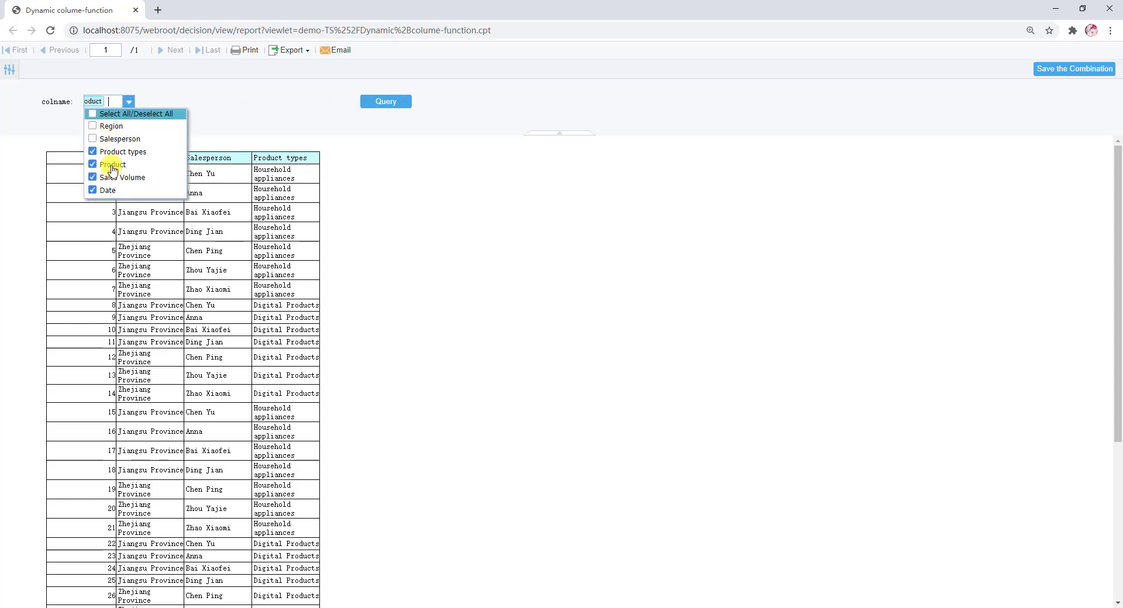
left_click(370, 107)
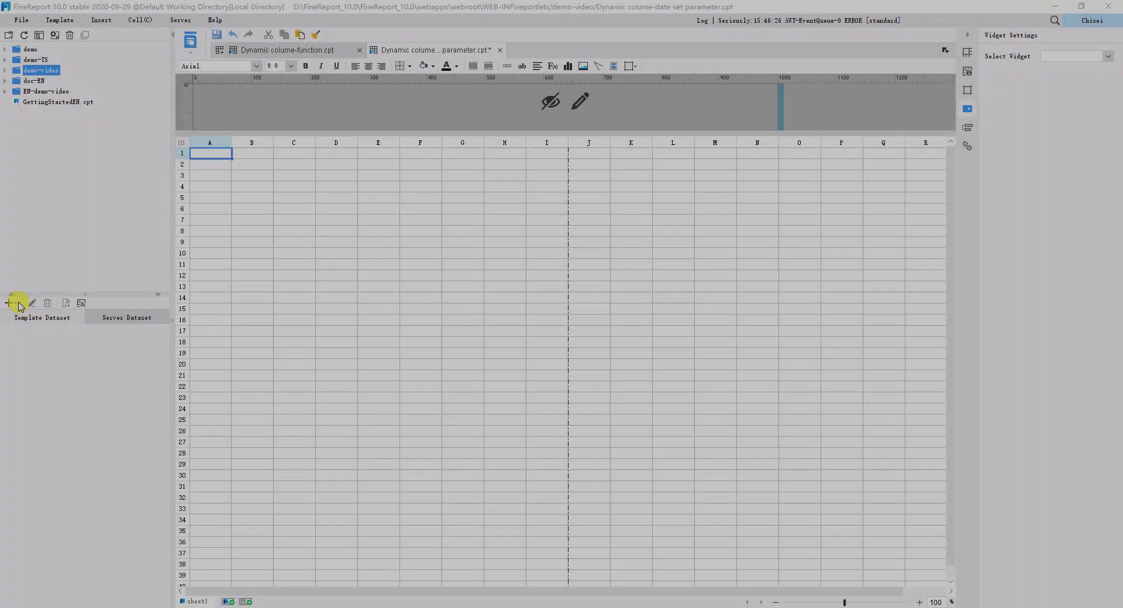
Step: Add a DB query template dataset with the SQL SELECT ${col} FROM SALES_BASIC and give its col parameter the default value *
left_click(10, 302)
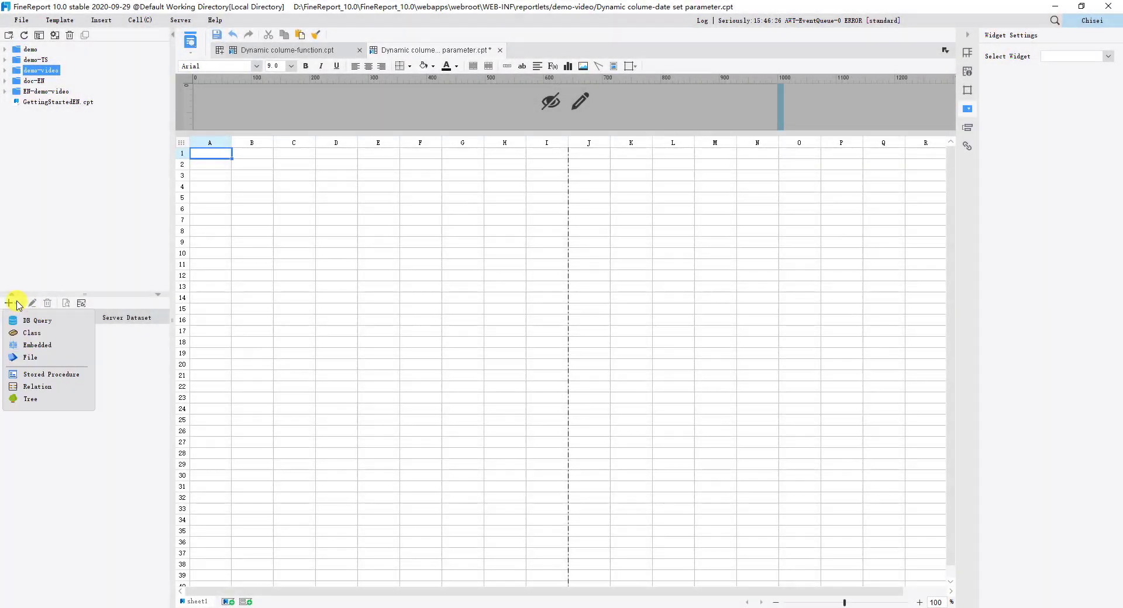
left_click(36, 322)
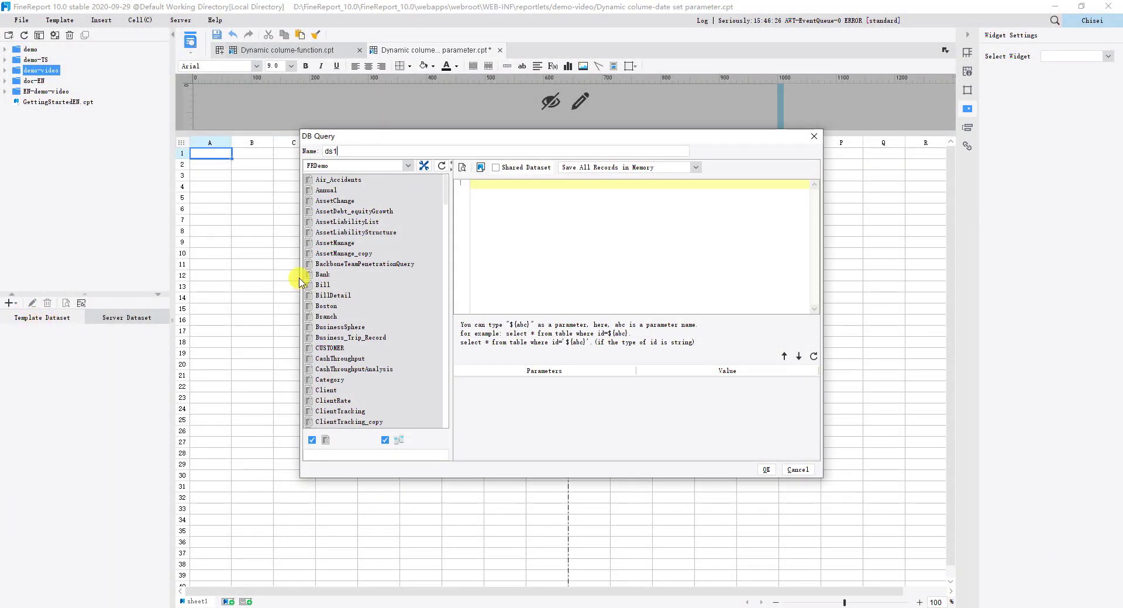
type("SELECT ${col} FROM SALES_BASIC")
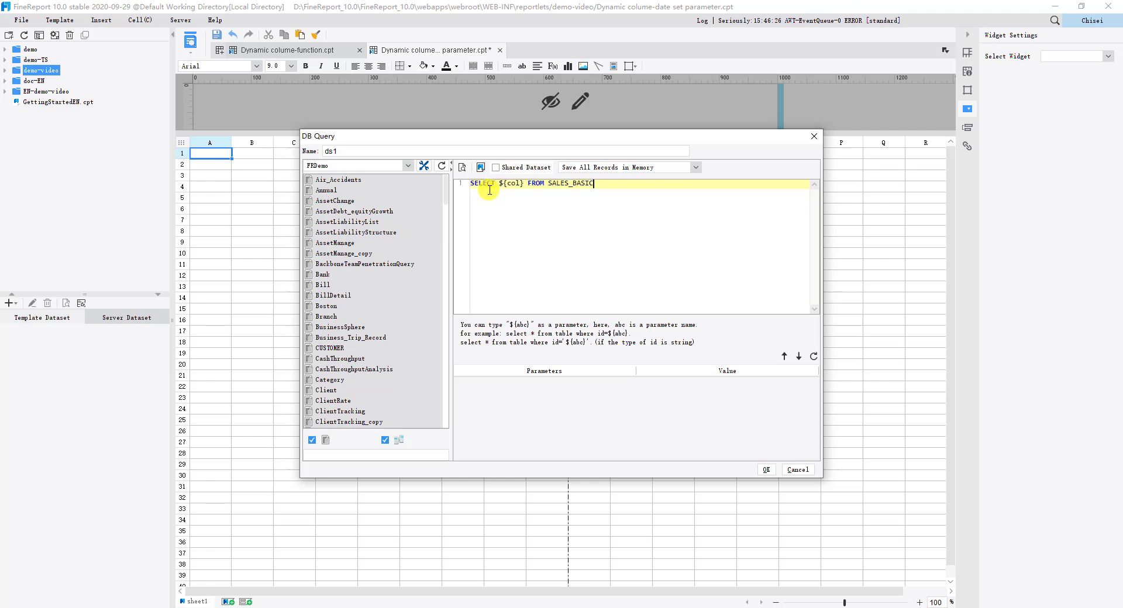
left_click(813, 357)
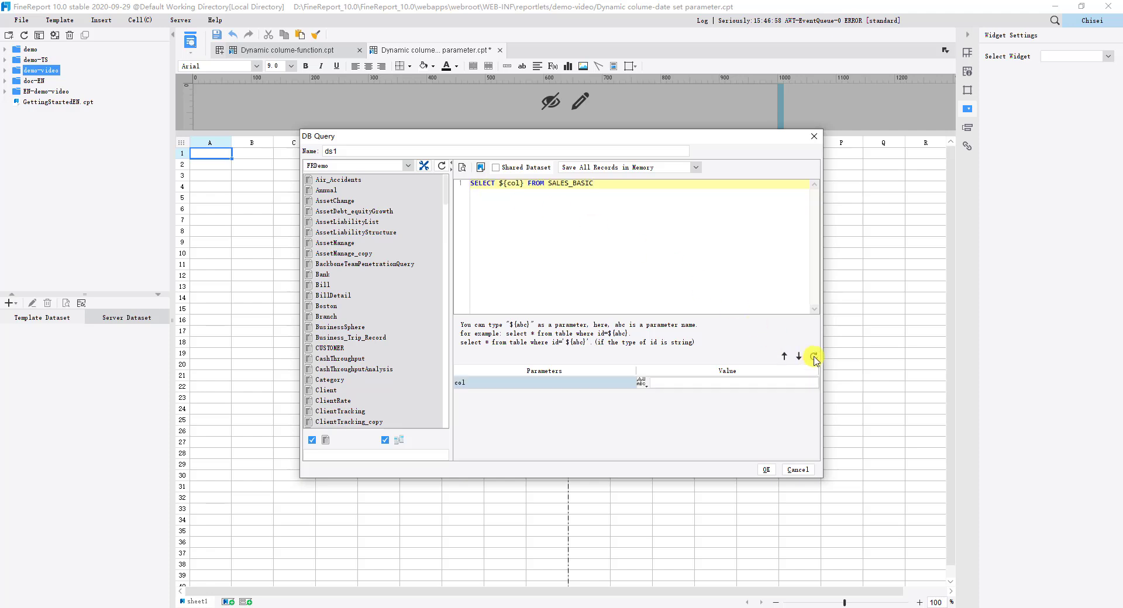
left_click(665, 381)
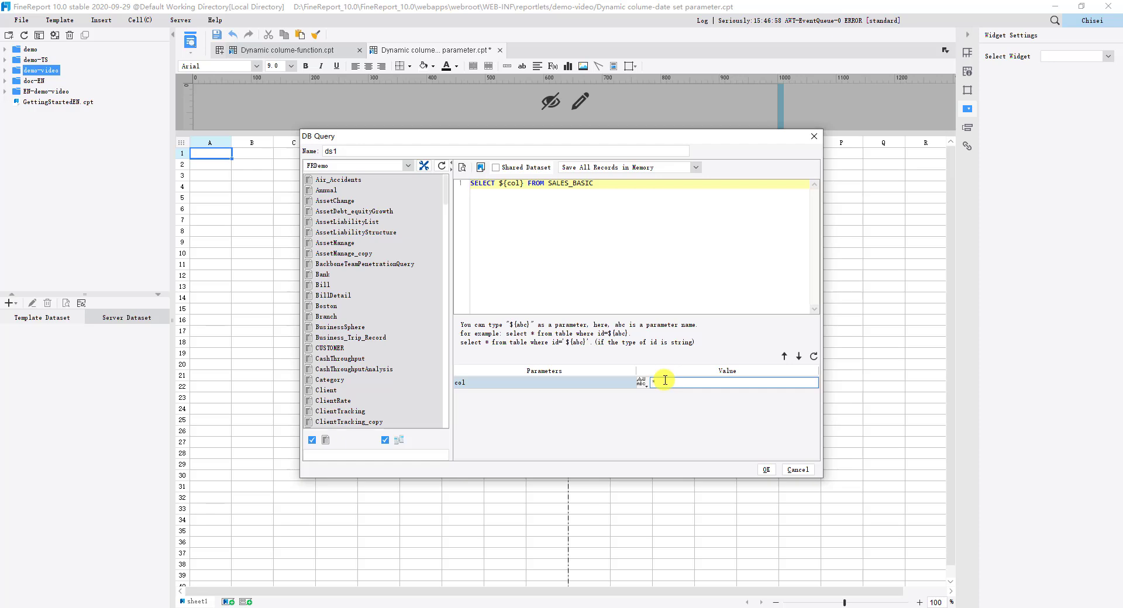
type("*")
key("Return")
Step: Preview the dataset's records with col set to *, and accept the ds1 query
left_click(462, 167)
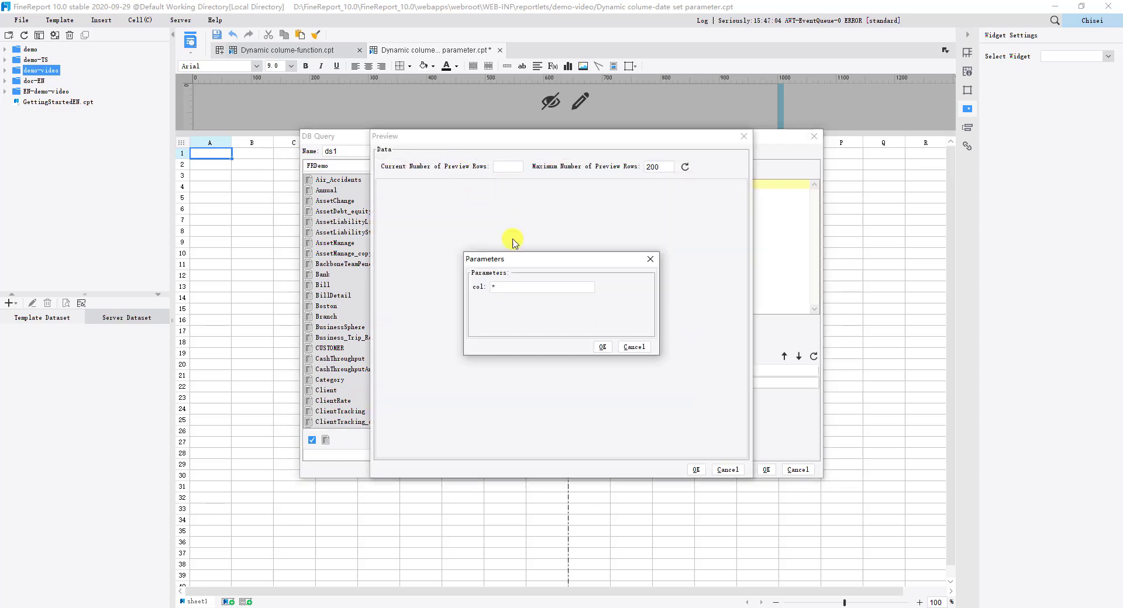
left_click(602, 347)
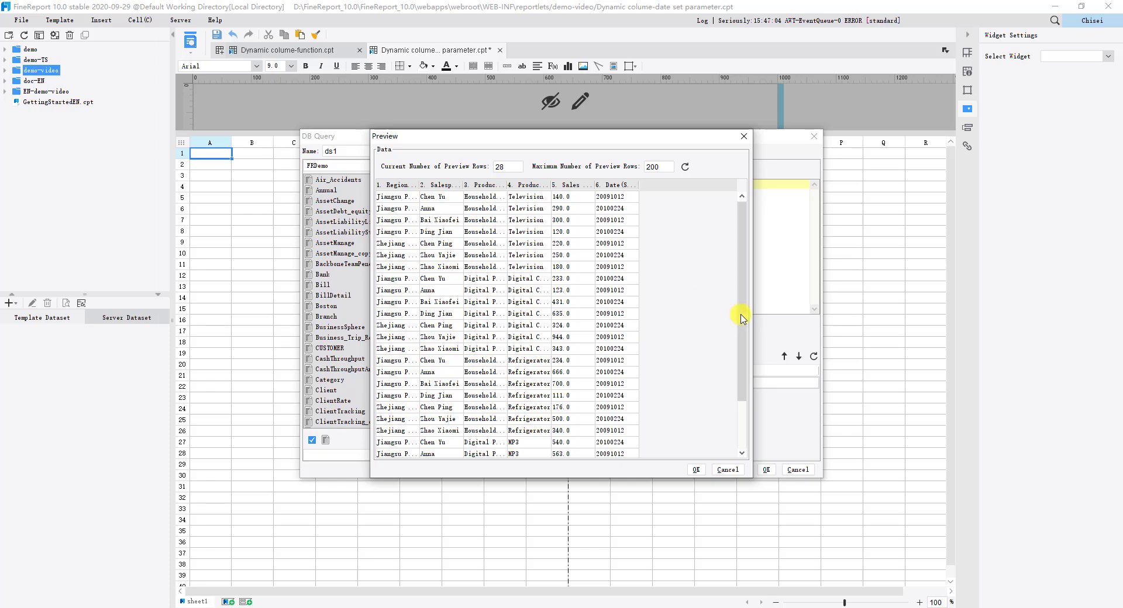
scroll(742, 318, "down", 2)
left_click(696, 470)
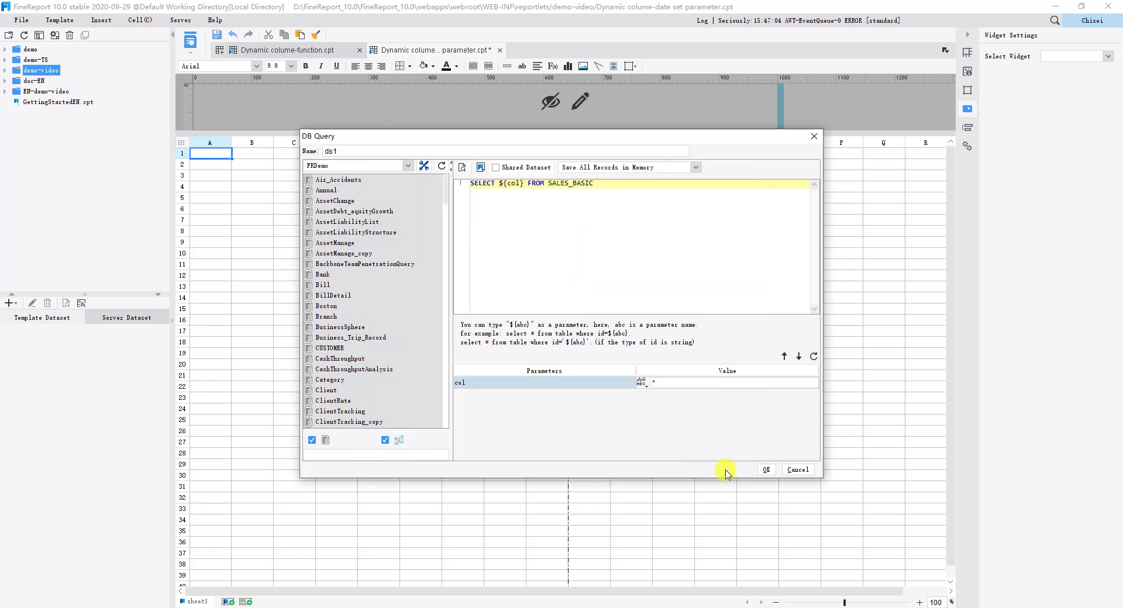
left_click(766, 471)
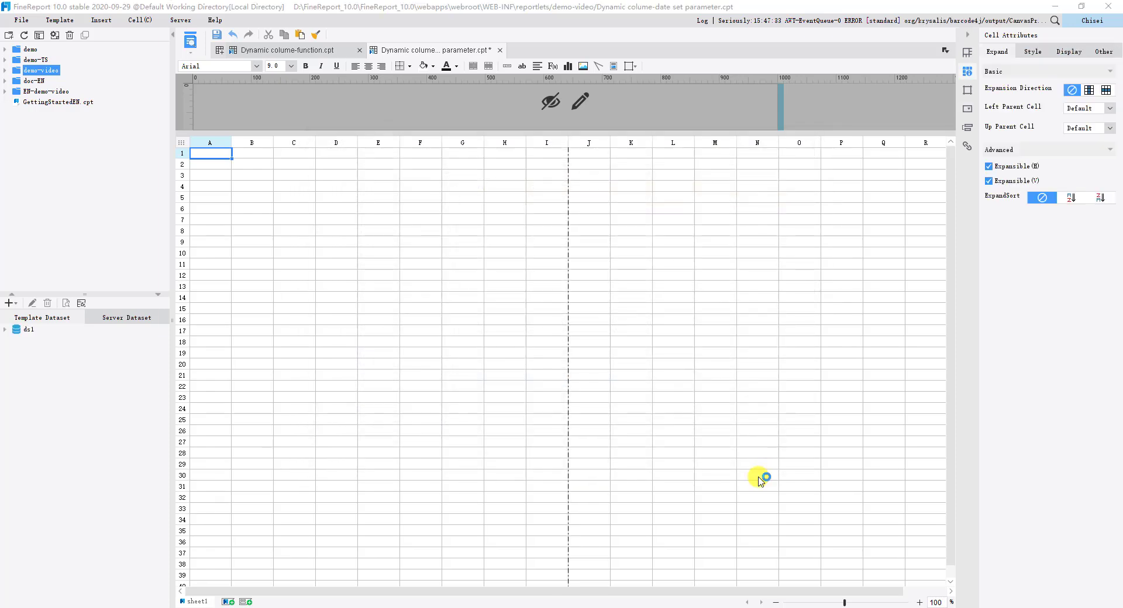
Step: Fill cells A1:F1 with =INDEXOFARRAY(split($col,","),n), n running from 1 to 6, and check the validity of A1's formula
left_click_drag(229, 154, 425, 156)
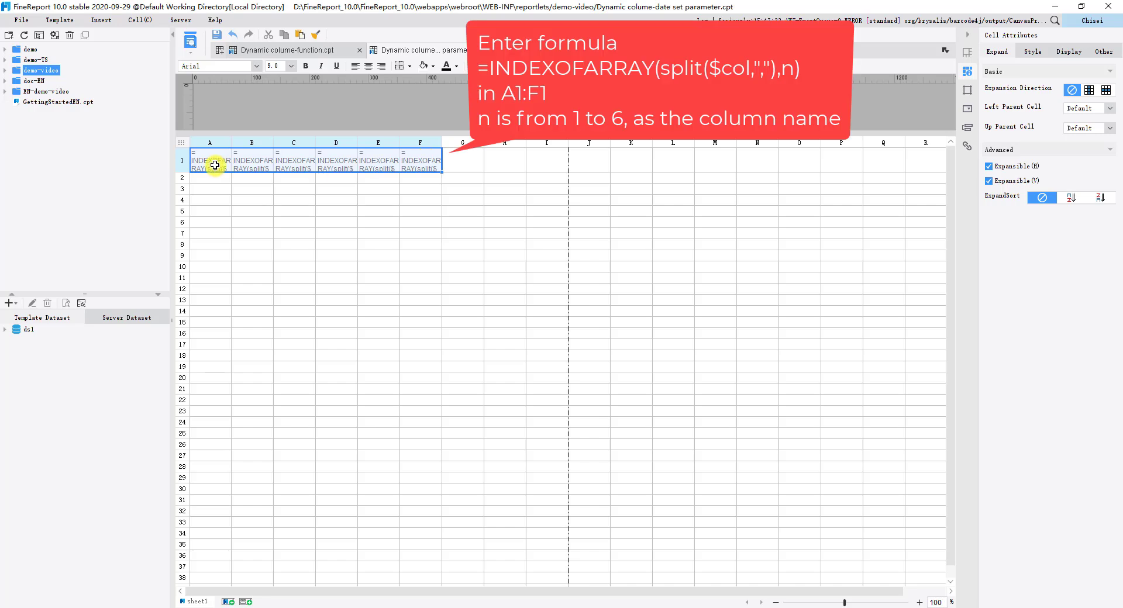
double_click(215, 167)
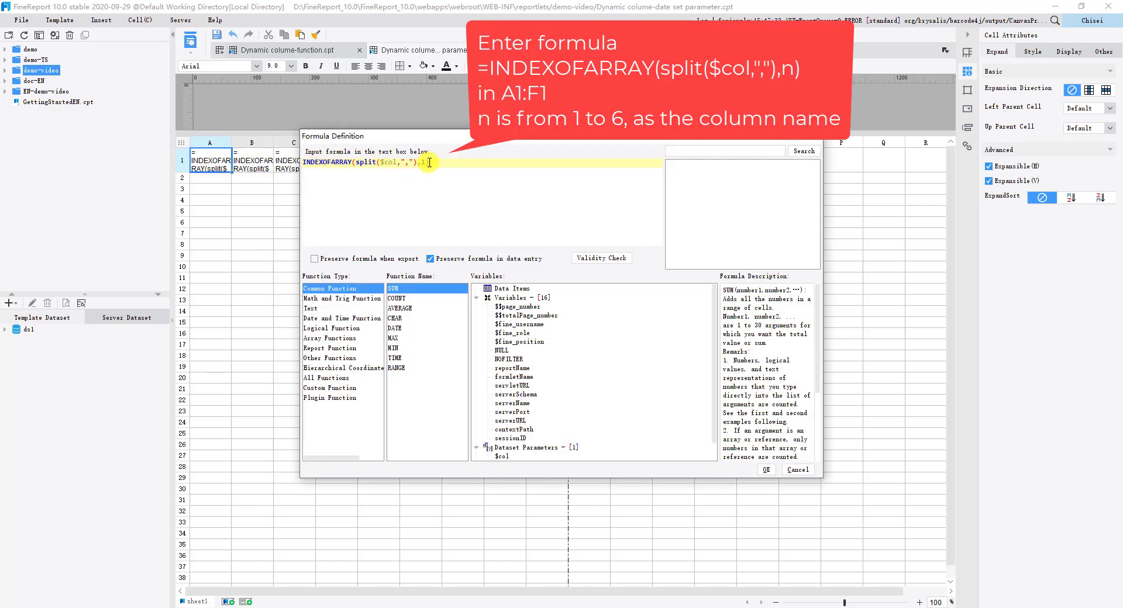
left_click(608, 260)
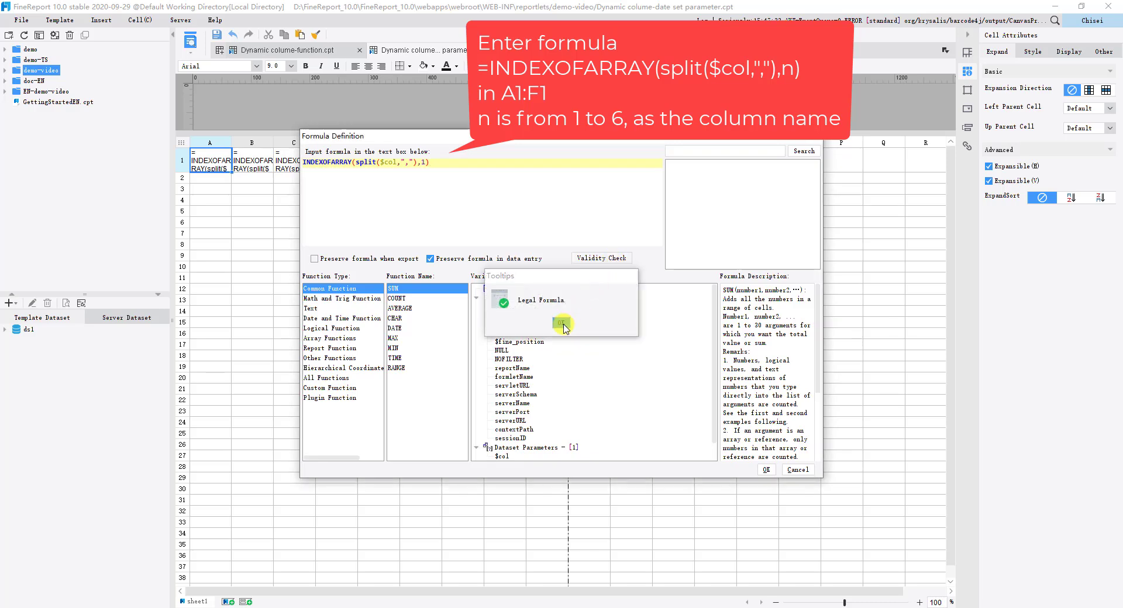
left_click(562, 323)
left_click(766, 470)
Step: Review the formula definitions in cells B1 to F1 one after another, checking the index number in each
left_click(263, 169)
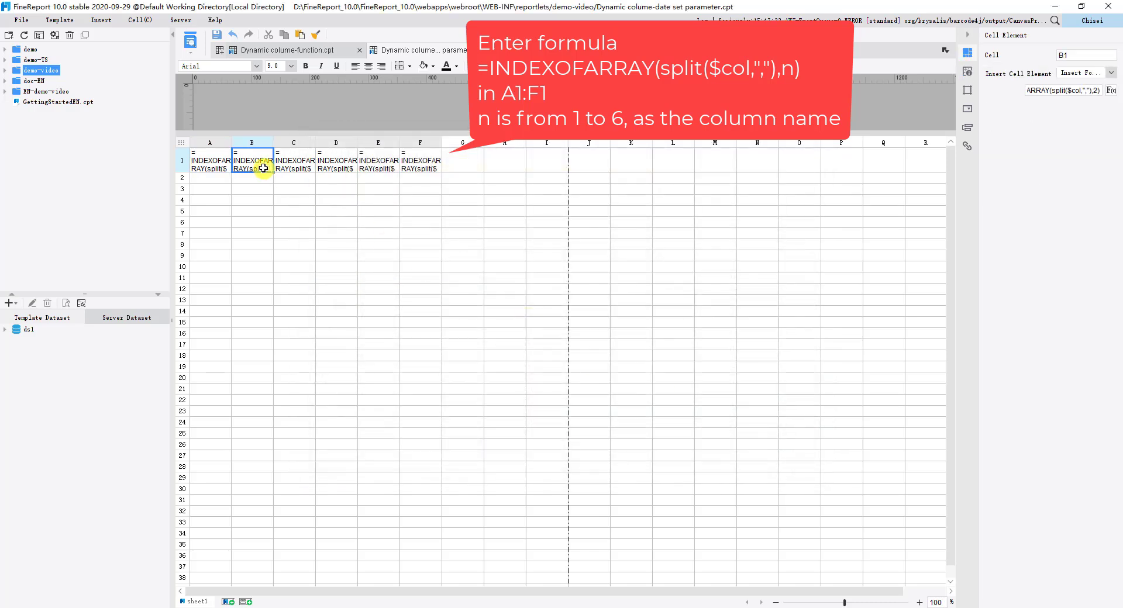
double_click(263, 168)
left_click(766, 471)
double_click(301, 160)
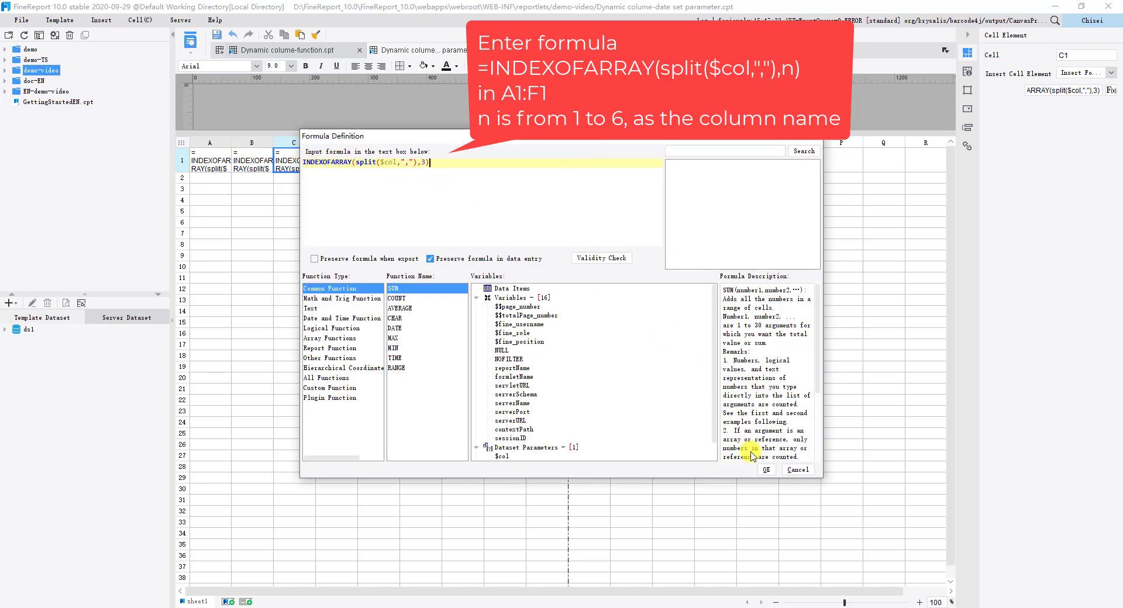
left_click(765, 470)
double_click(345, 161)
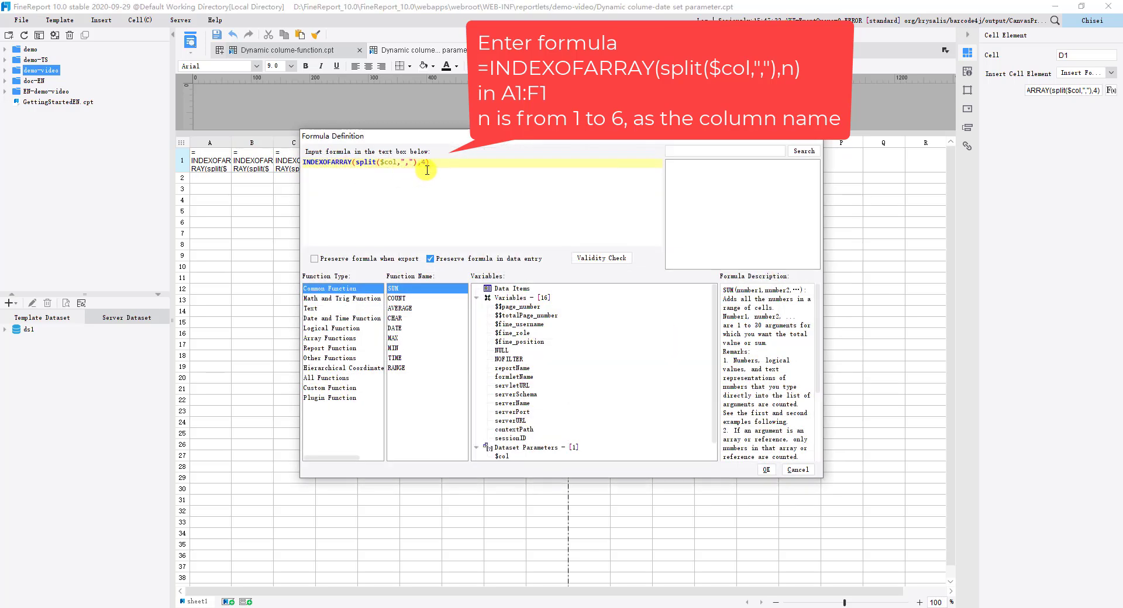
left_click(765, 470)
double_click(391, 166)
left_click(765, 470)
left_click(437, 165)
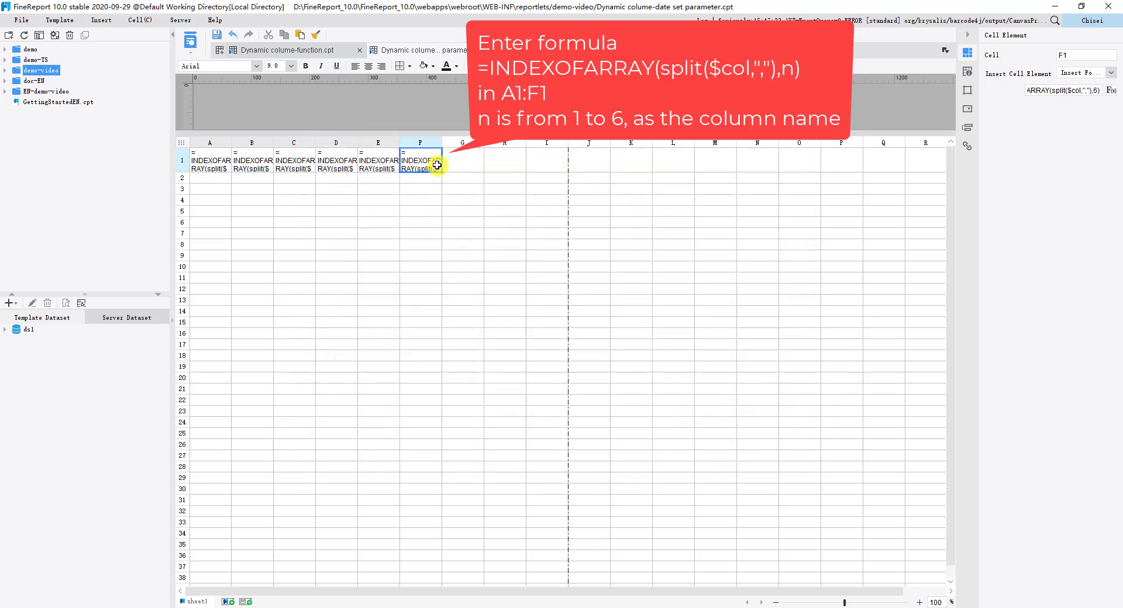
double_click(436, 166)
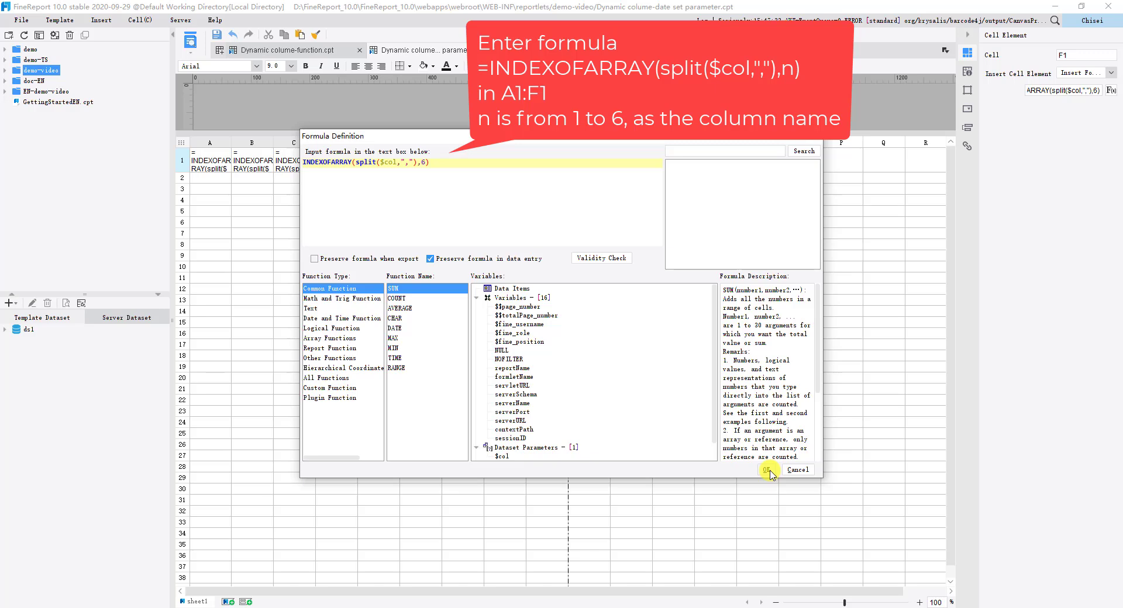
left_click(765, 469)
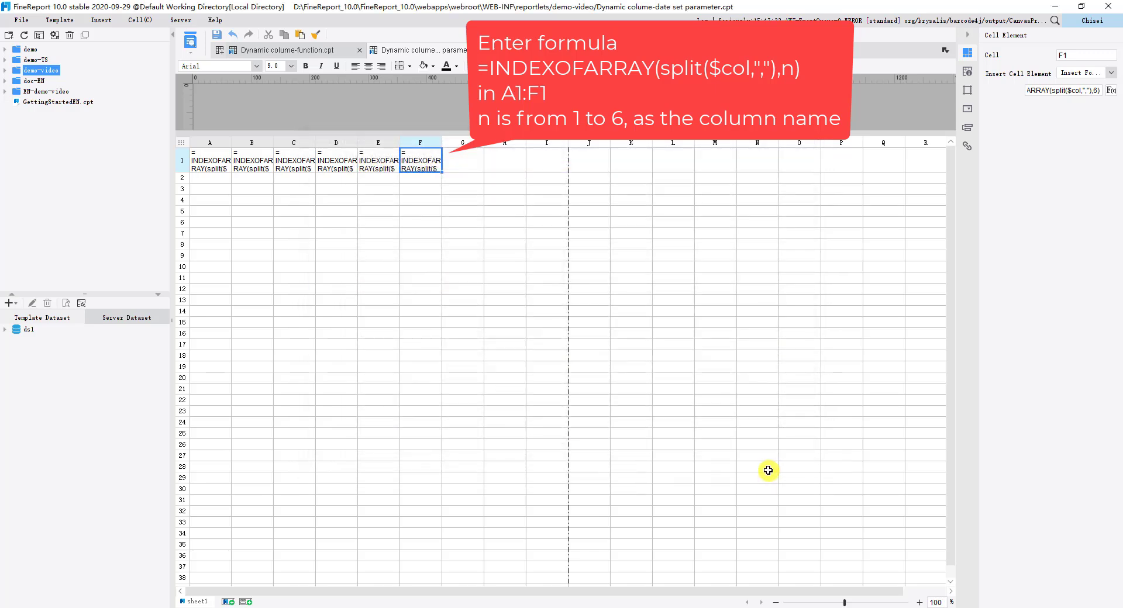
Step: Insert all six ds1 fields, Region through Date, into row 2 starting at A2, arranged from left to right
double_click(23, 332)
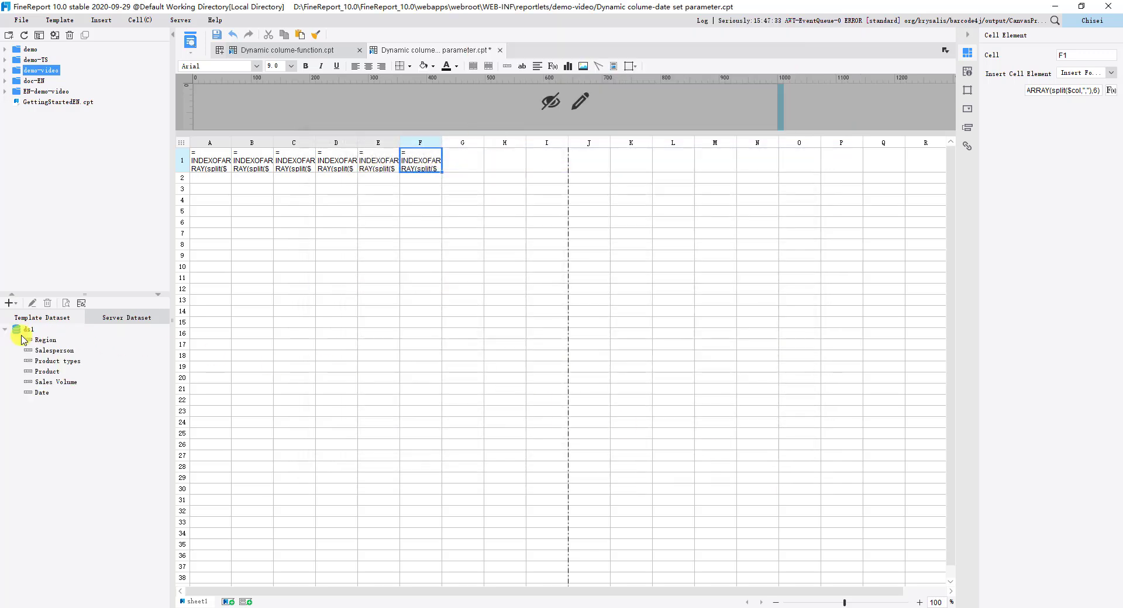
left_click(36, 341)
left_click(42, 393, "shift")
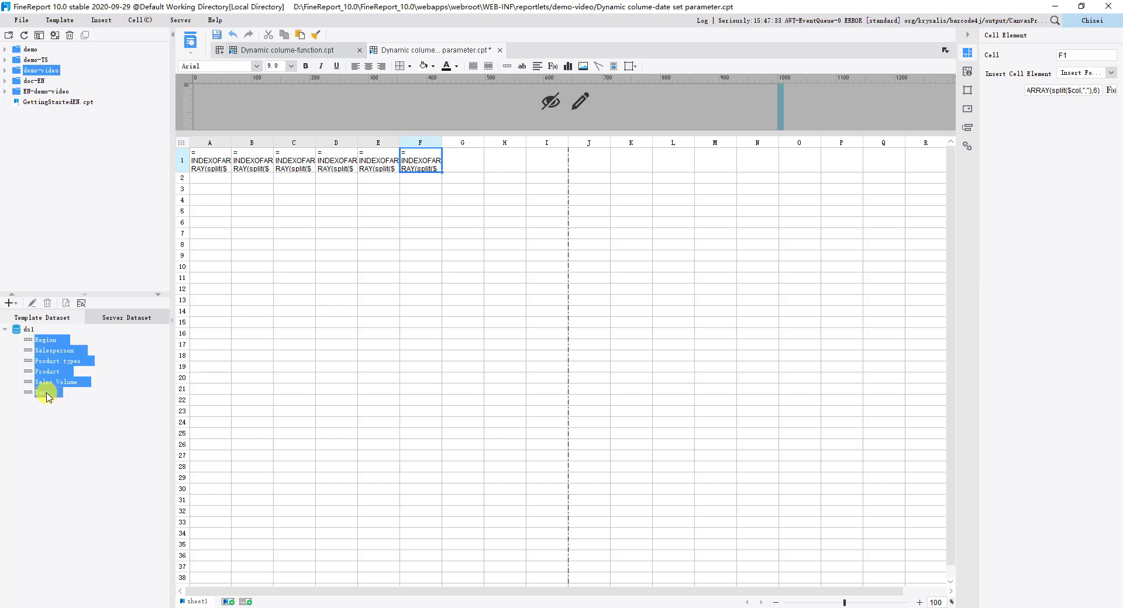
left_click_drag(40, 341, 215, 180)
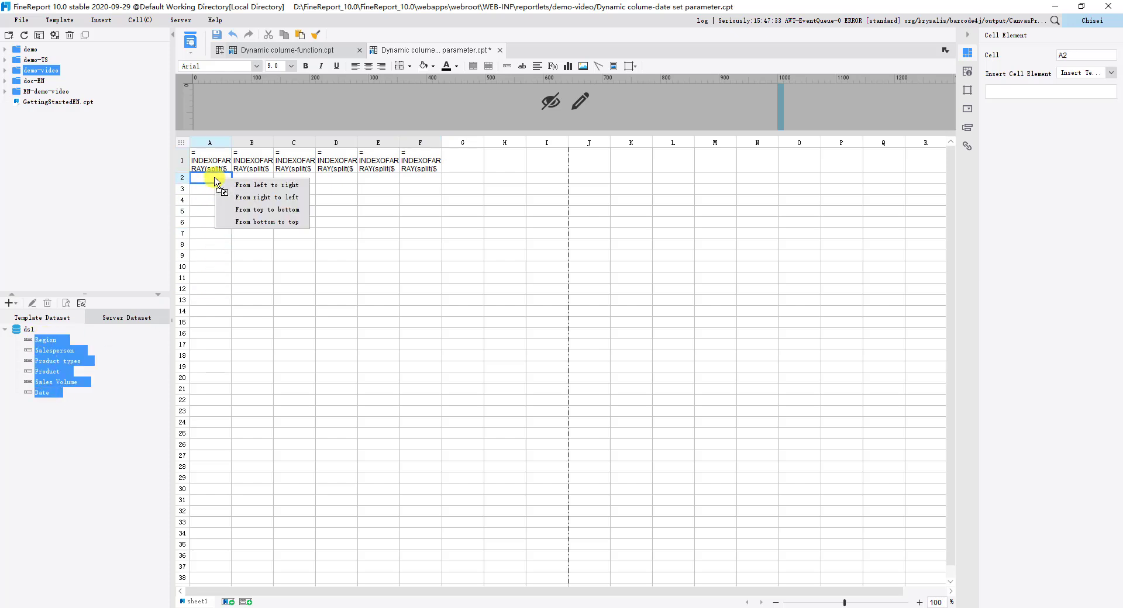
left_click(253, 186)
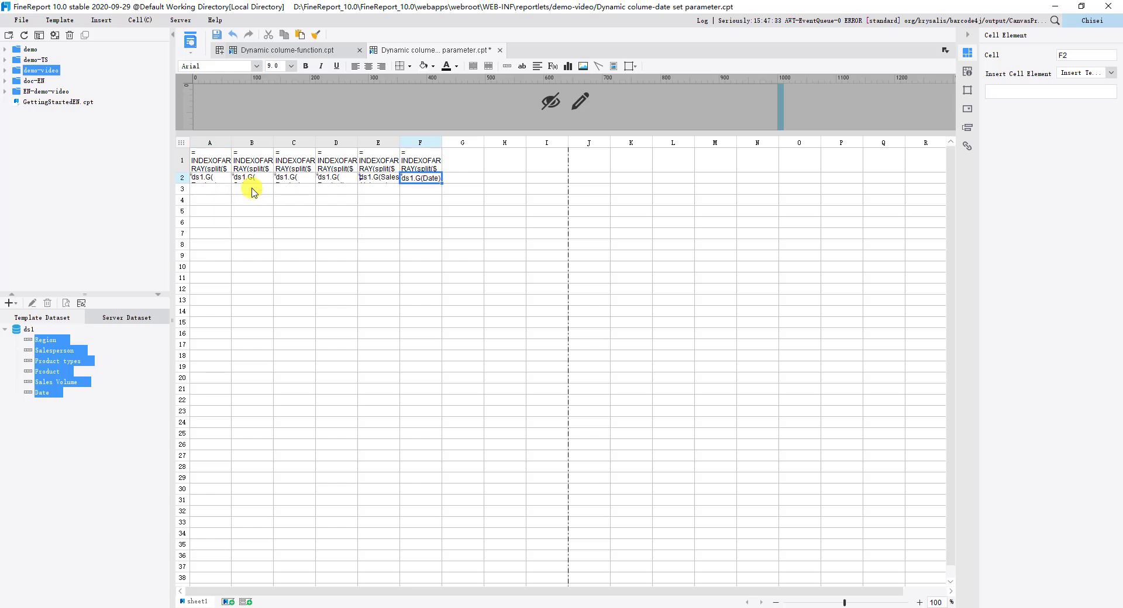
Step: Set cell A2's data column to #1 and its data setting to List
left_click(218, 179)
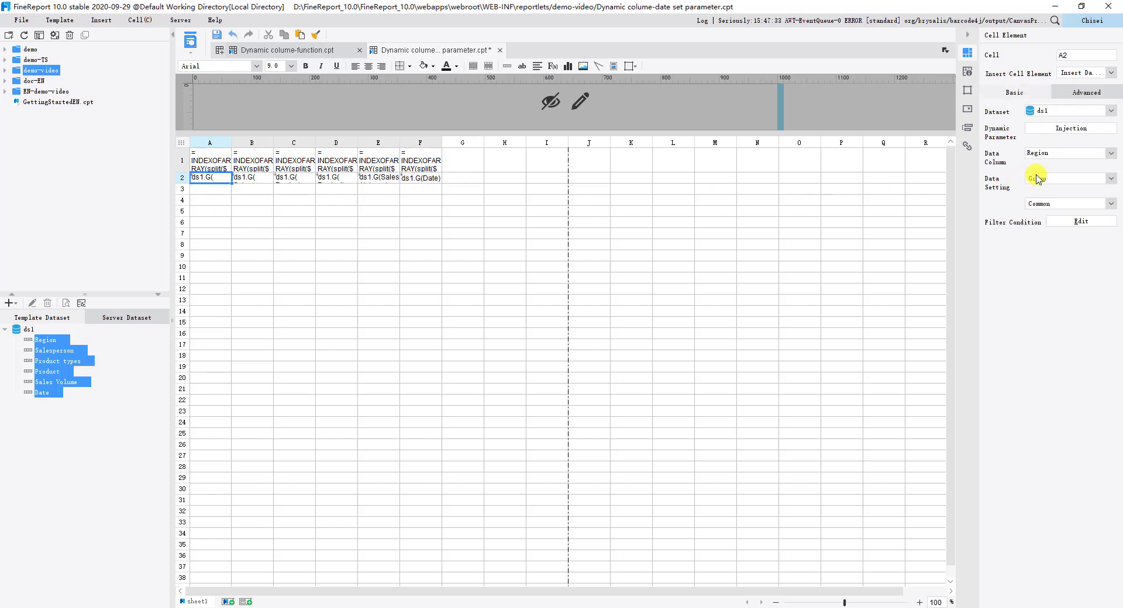
left_click_drag(1066, 155, 1018, 153)
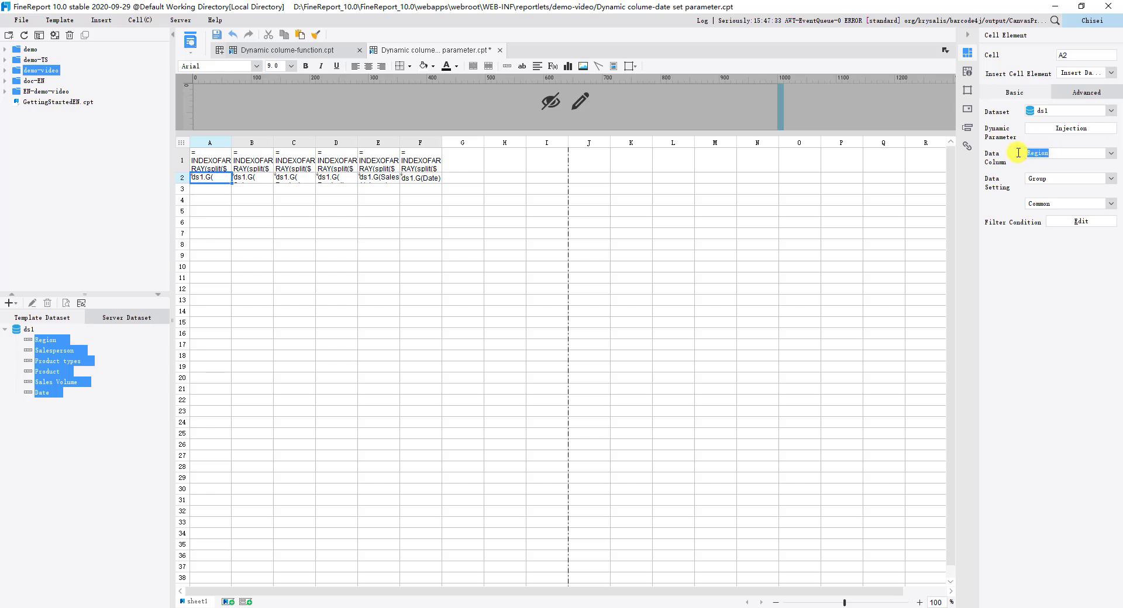
type("=")
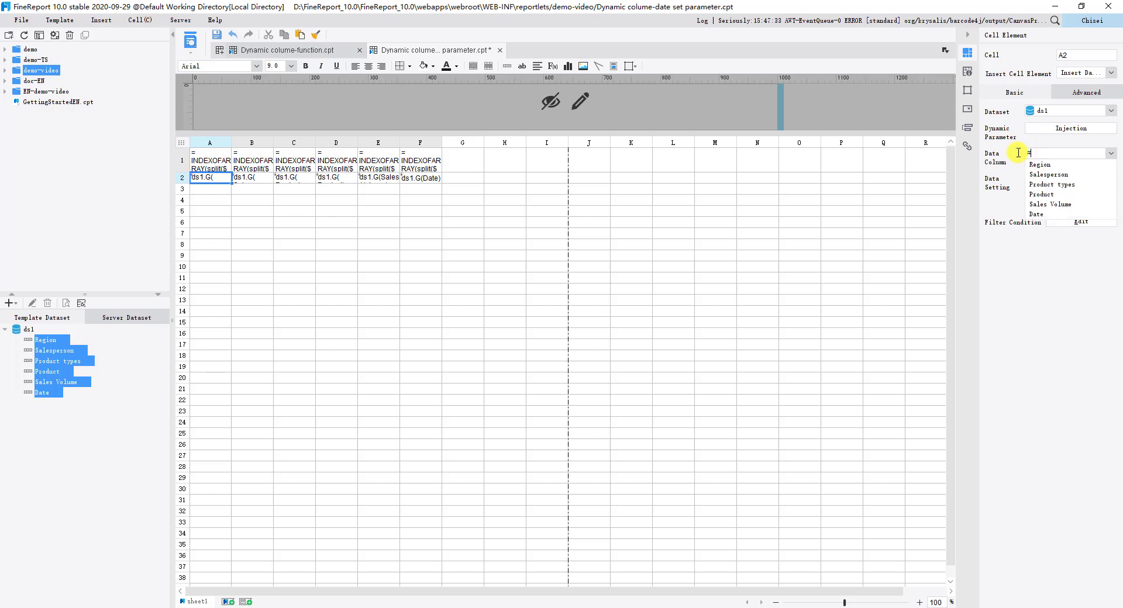
type("1")
key("Return")
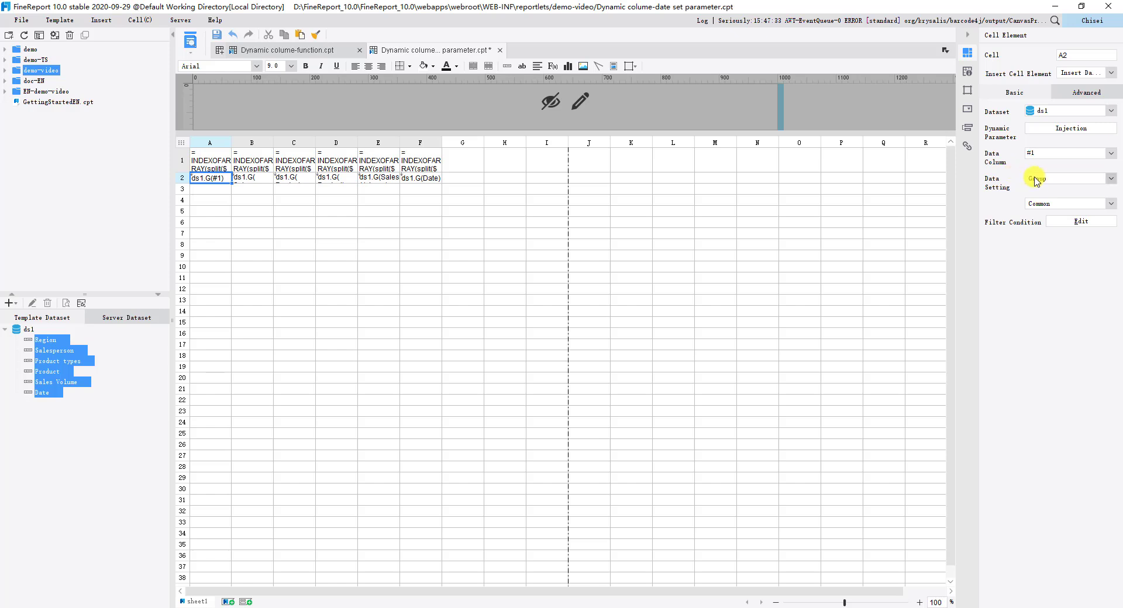
left_click(1039, 179)
left_click(1036, 200)
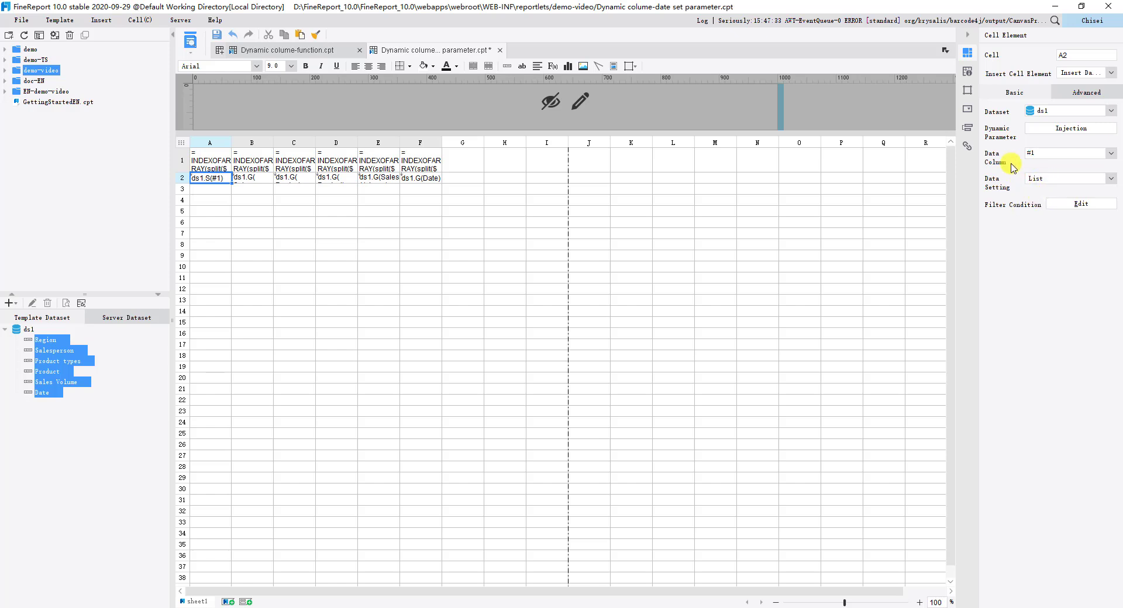
Step: Set cell B2's data column to #2 and its data setting to List
left_click(259, 176)
left_click(1042, 151)
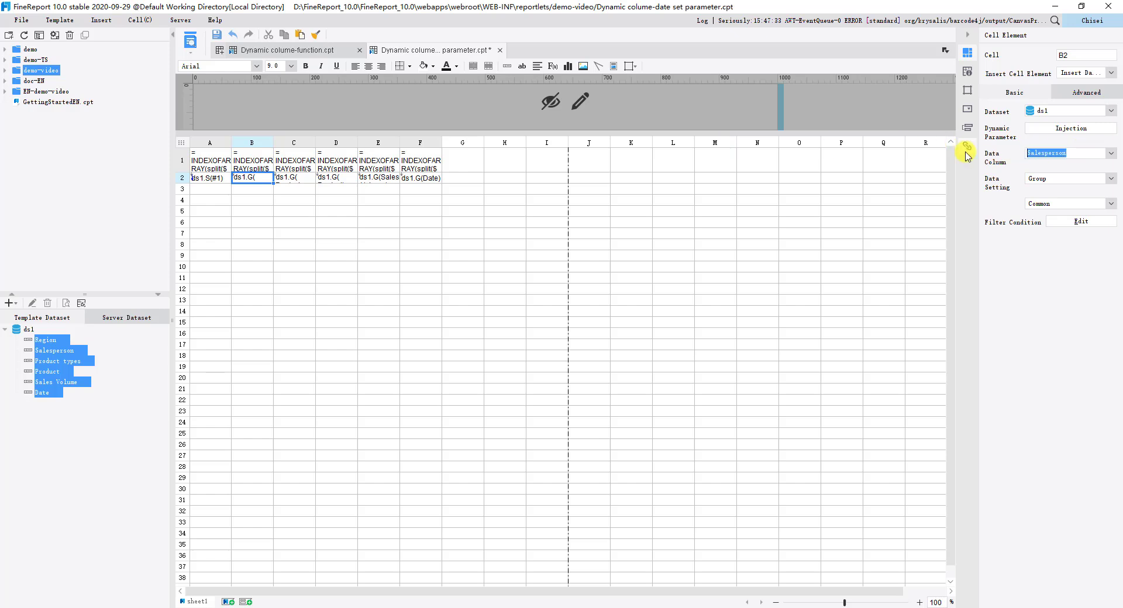
type("#2")
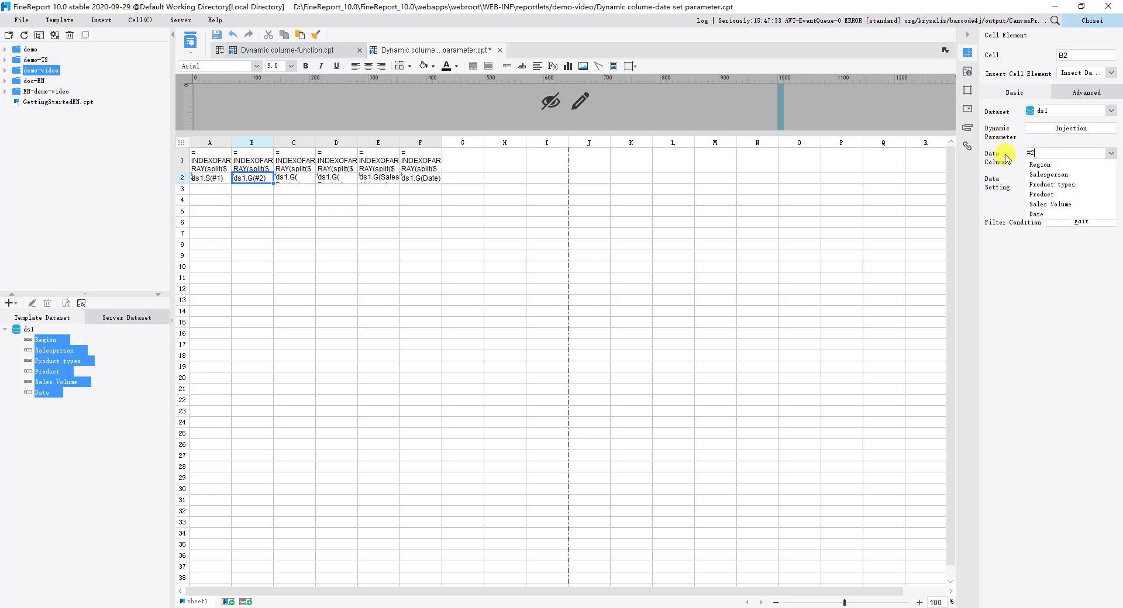
key("Return")
left_click(1040, 202)
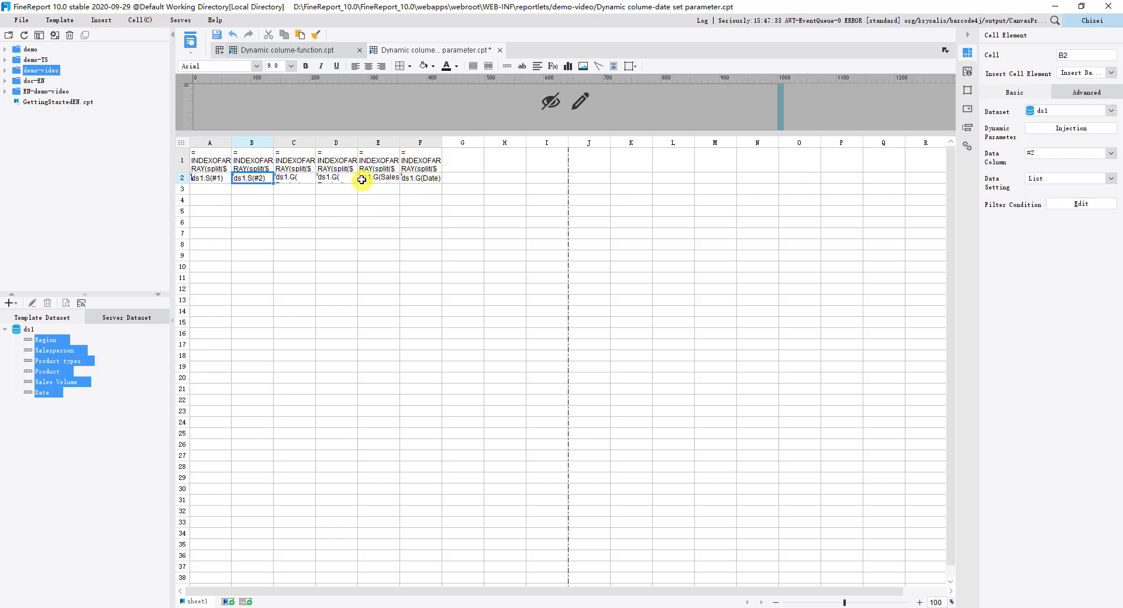
Step: Set cell C2's data column to #3 and its data setting to List
left_click(301, 178)
left_click_drag(1092, 154, 980, 159)
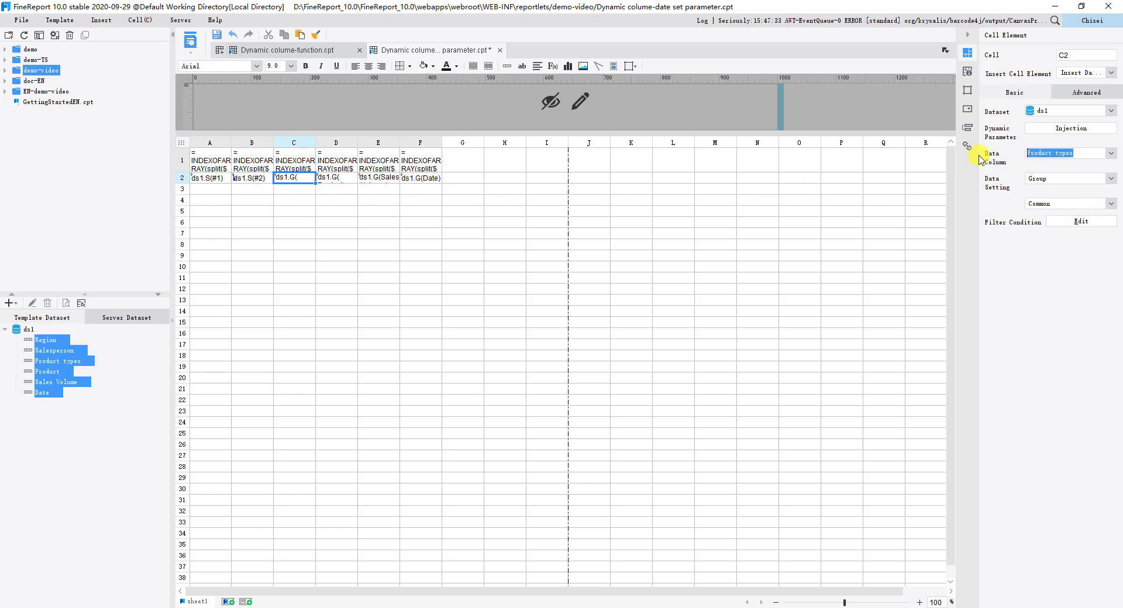
type("#3")
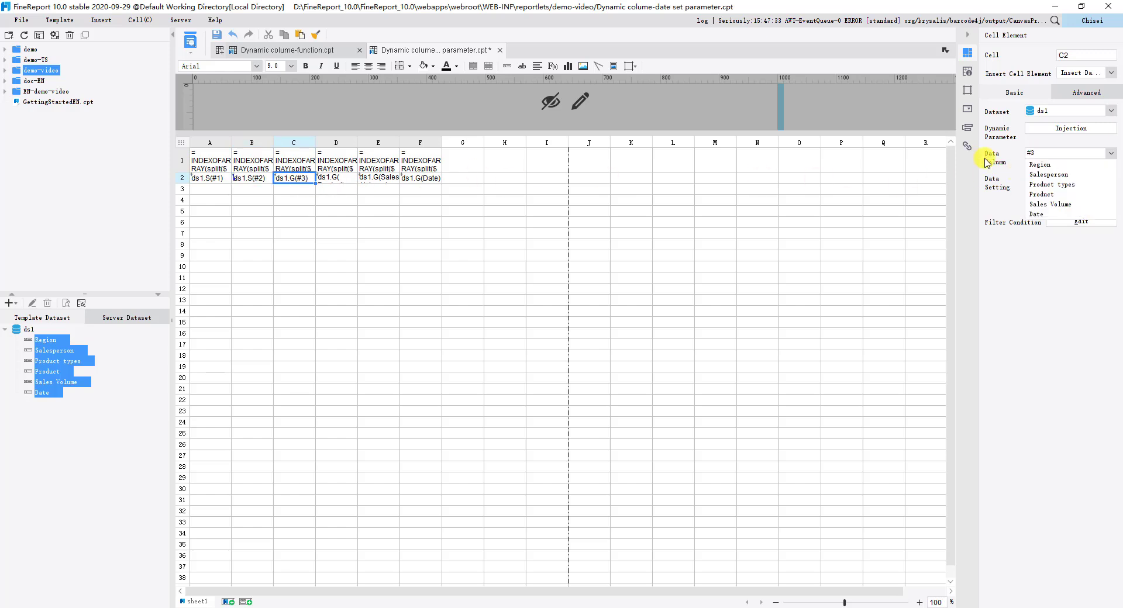
left_click(1110, 178)
left_click(1040, 202)
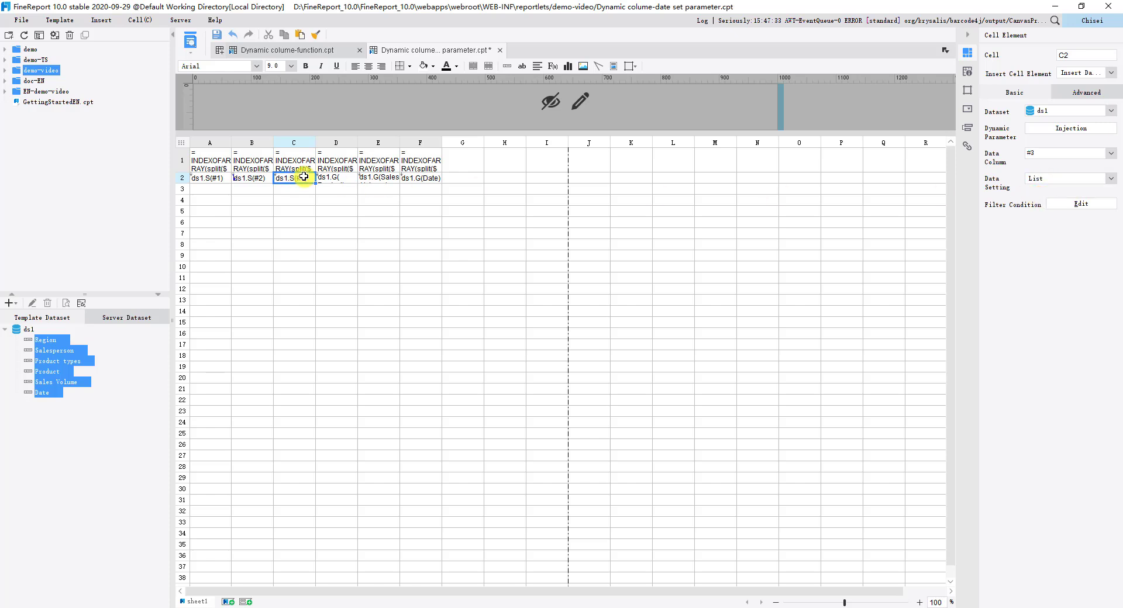
Step: Set cell D2's data column to #4 and its data setting to List
left_click(336, 177)
left_click_drag(1057, 153, 944, 154)
key("BackSpace")
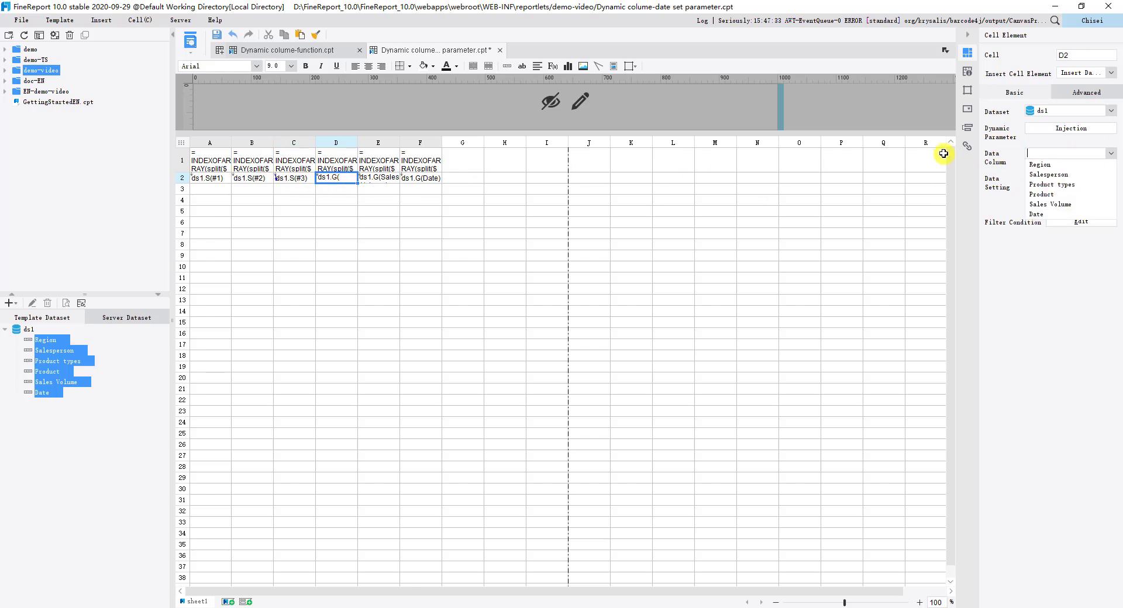
type("#4")
left_click(1070, 178)
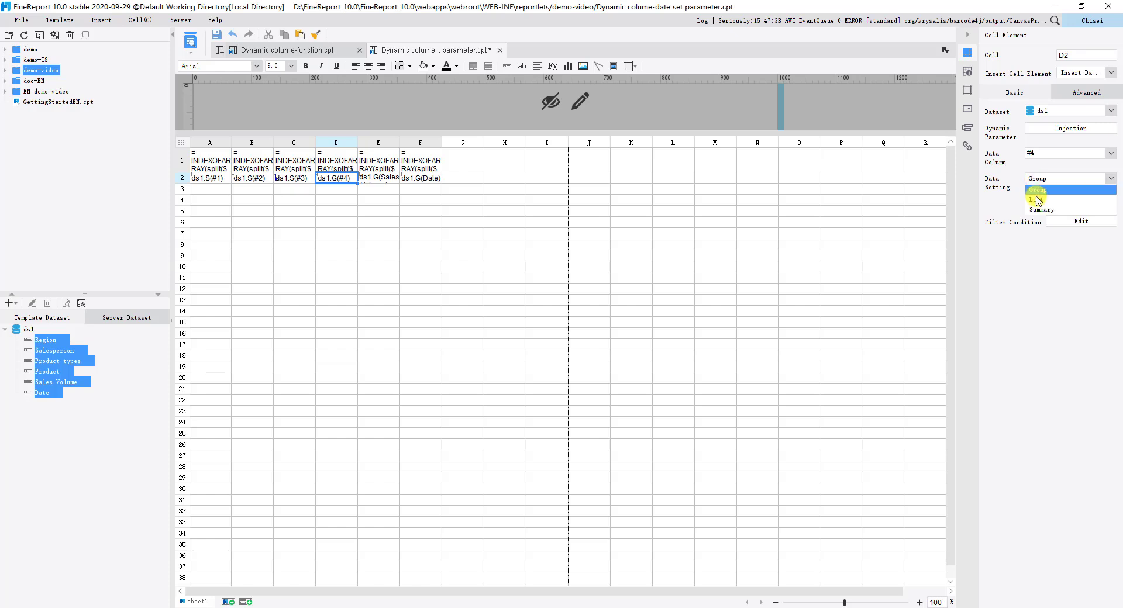
left_click(1035, 201)
Step: Set cell E2's data column to #5 and its data setting to List
left_click(383, 178)
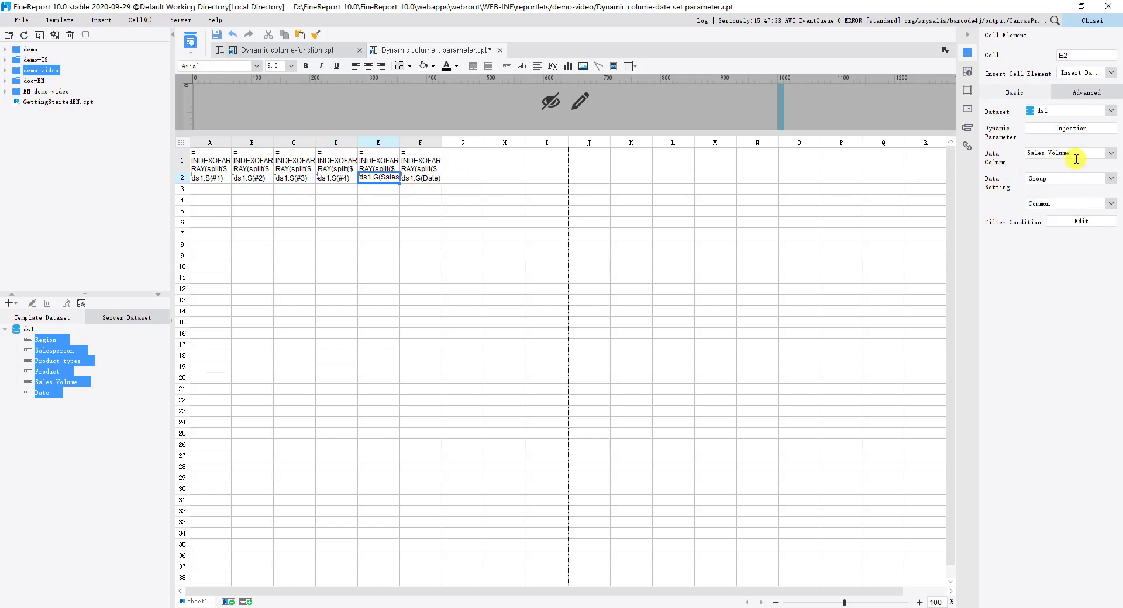
left_click_drag(1075, 155, 964, 146)
key("BackSpace")
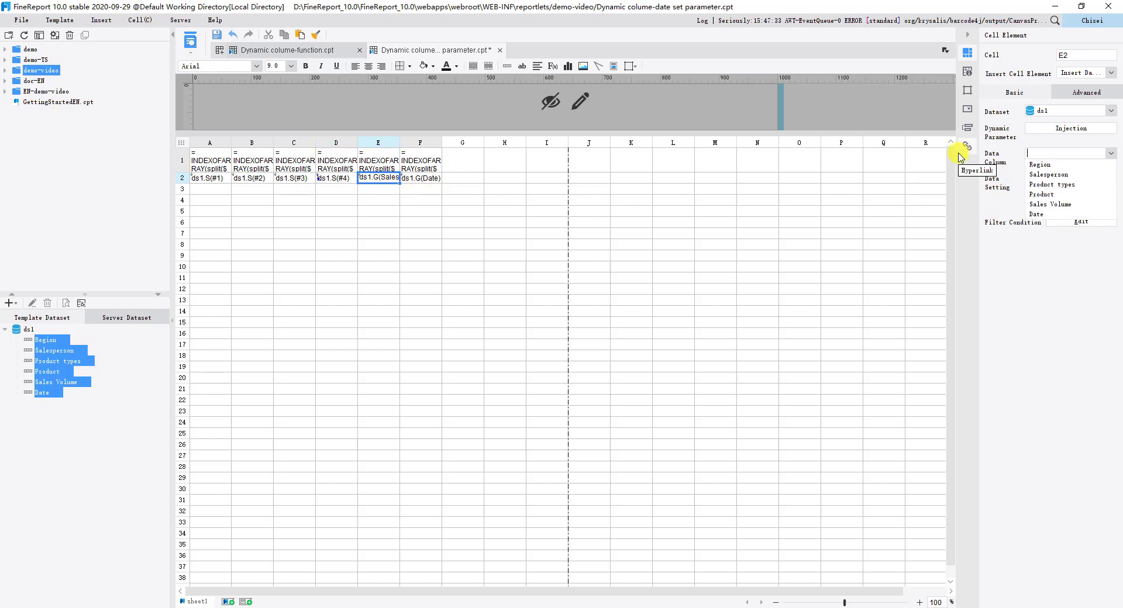
type("#5")
left_click(1070, 178)
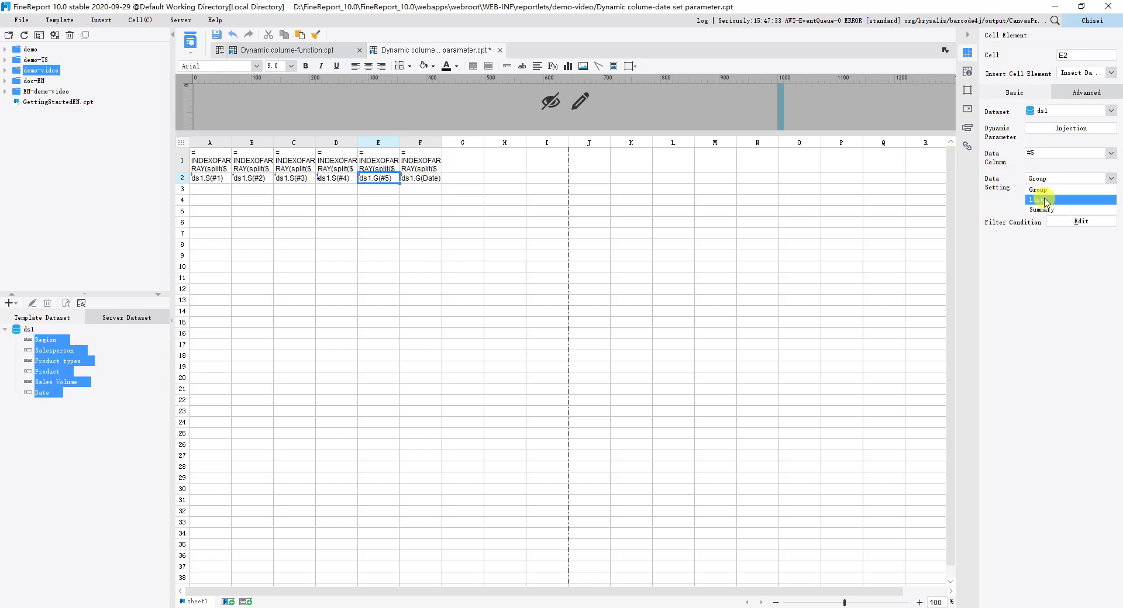
left_click(1035, 201)
Step: Set cell F2's data column to #6 and its data setting to List
left_click(423, 177)
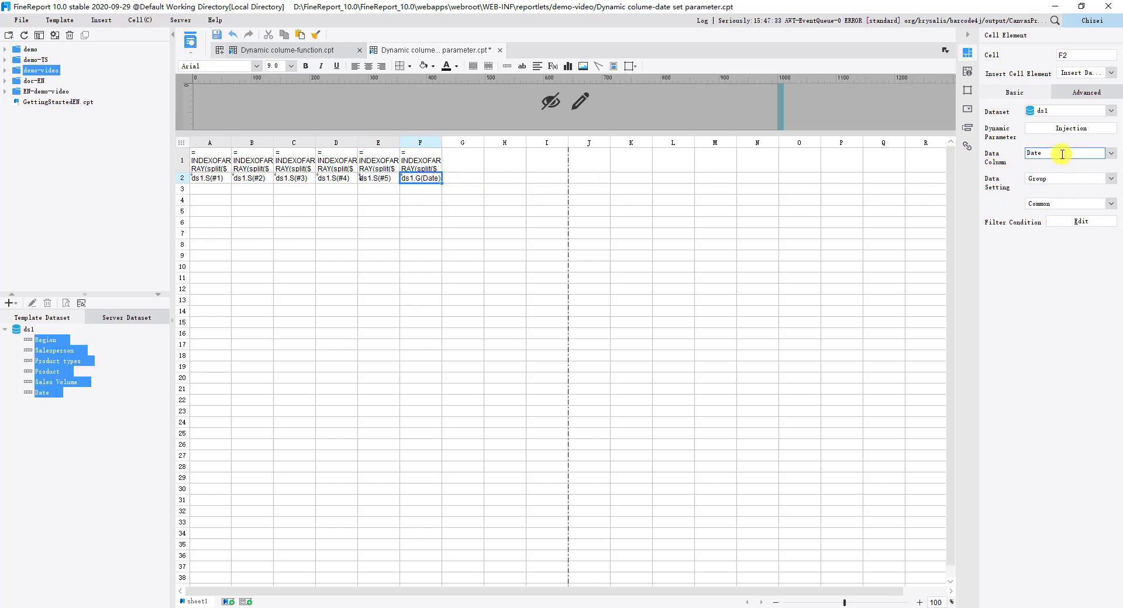
left_click_drag(1058, 155, 968, 155)
key("BackSpace")
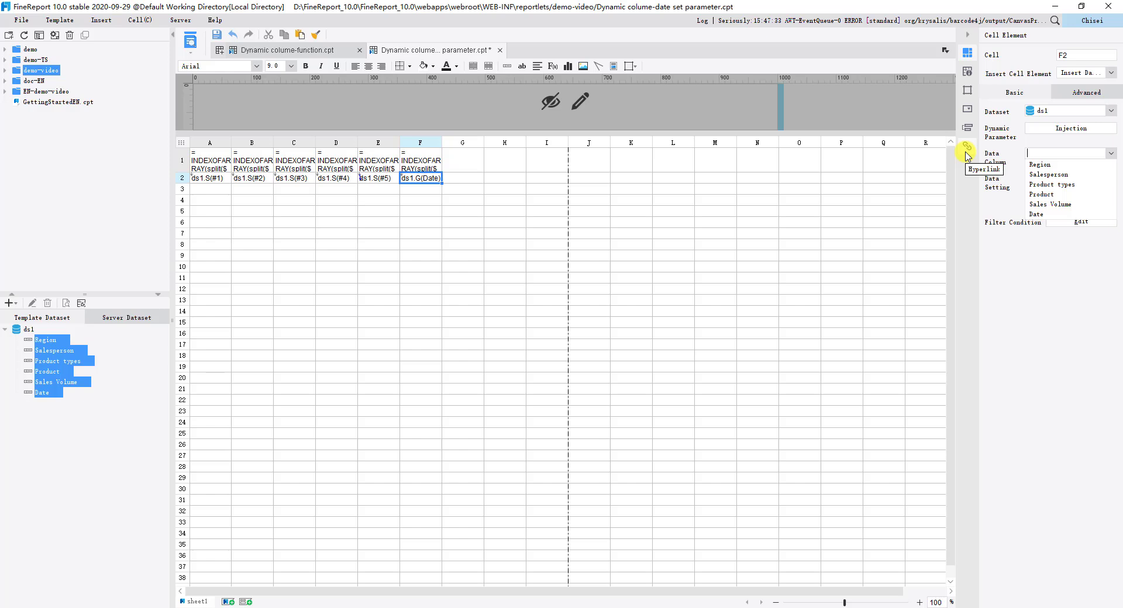
left_click(1070, 178)
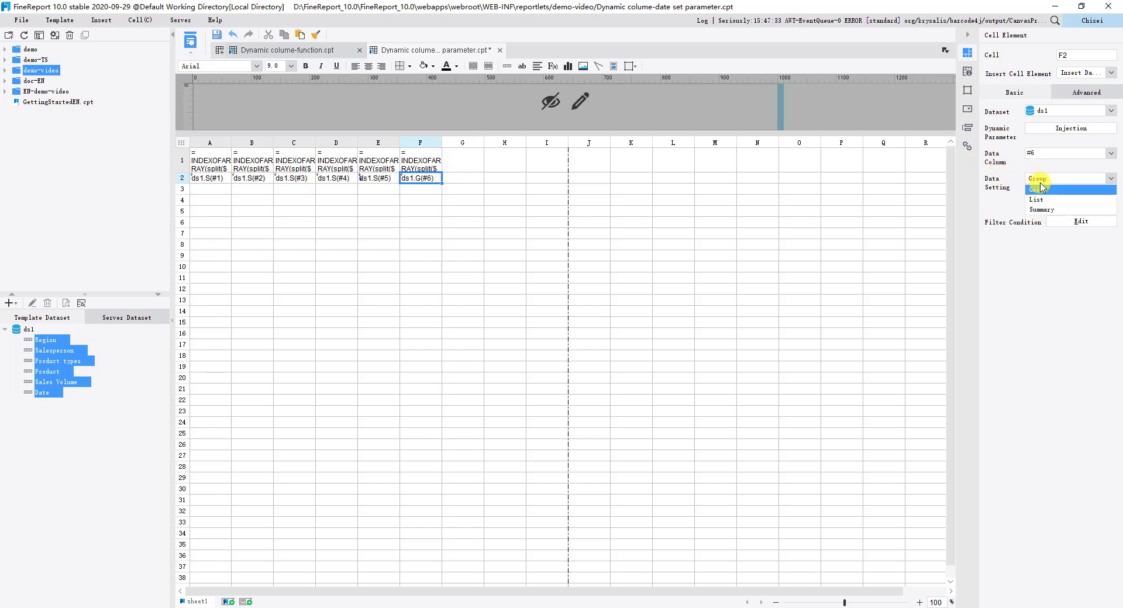
left_click(1041, 202)
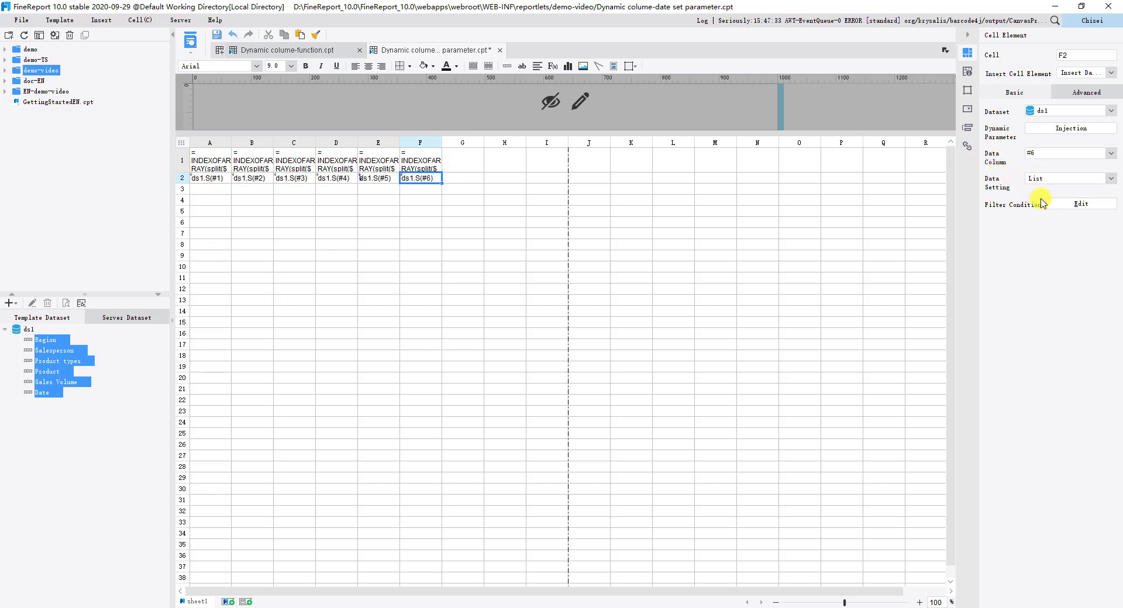
Step: Add a conditional format to cells A1 to F1 with a light blue background for the current cell
left_click(967, 127)
left_click_drag(210, 164, 418, 164)
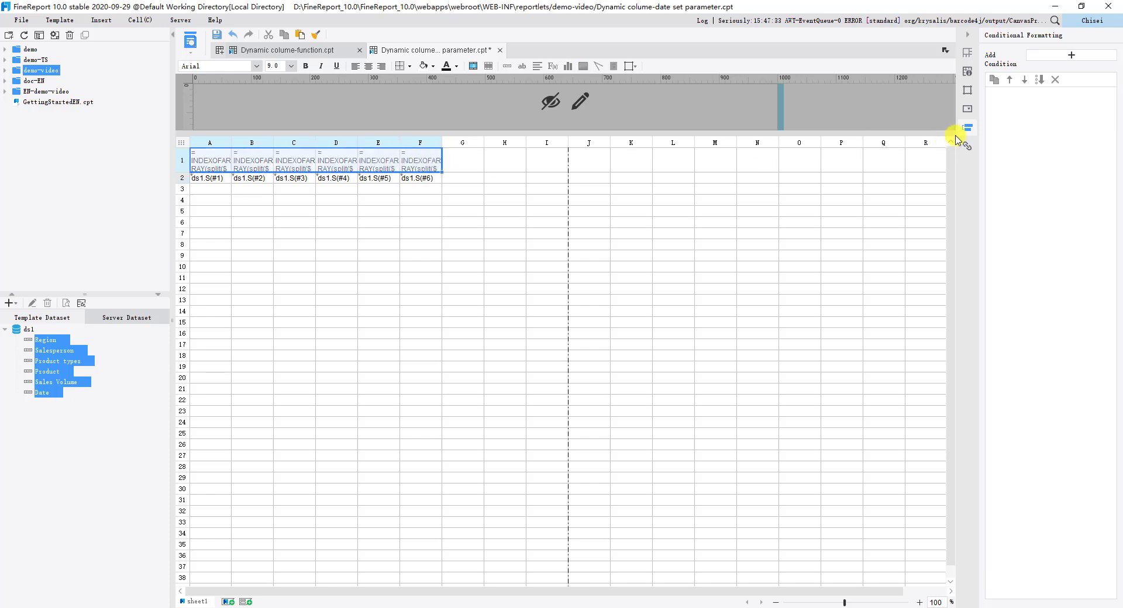
left_click(1075, 56)
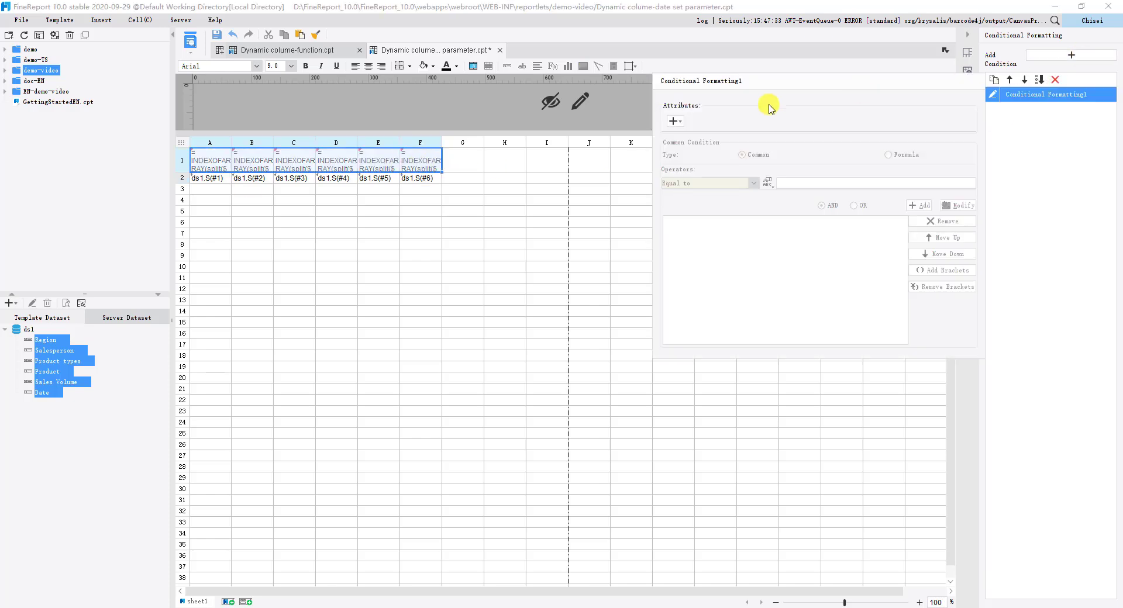
left_click(674, 121)
left_click(702, 151)
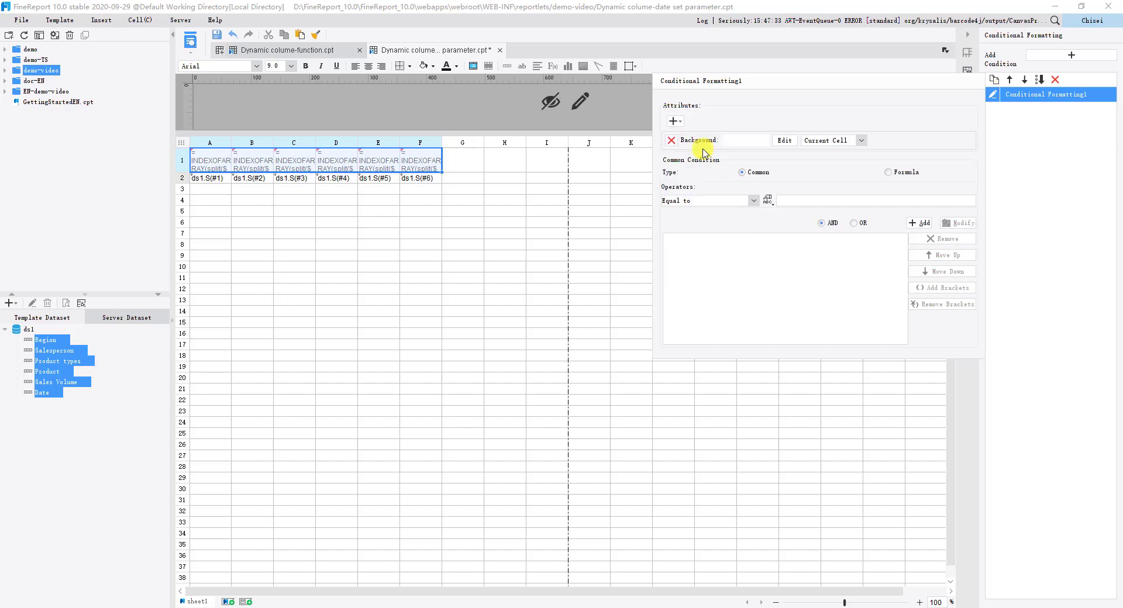
left_click(786, 141)
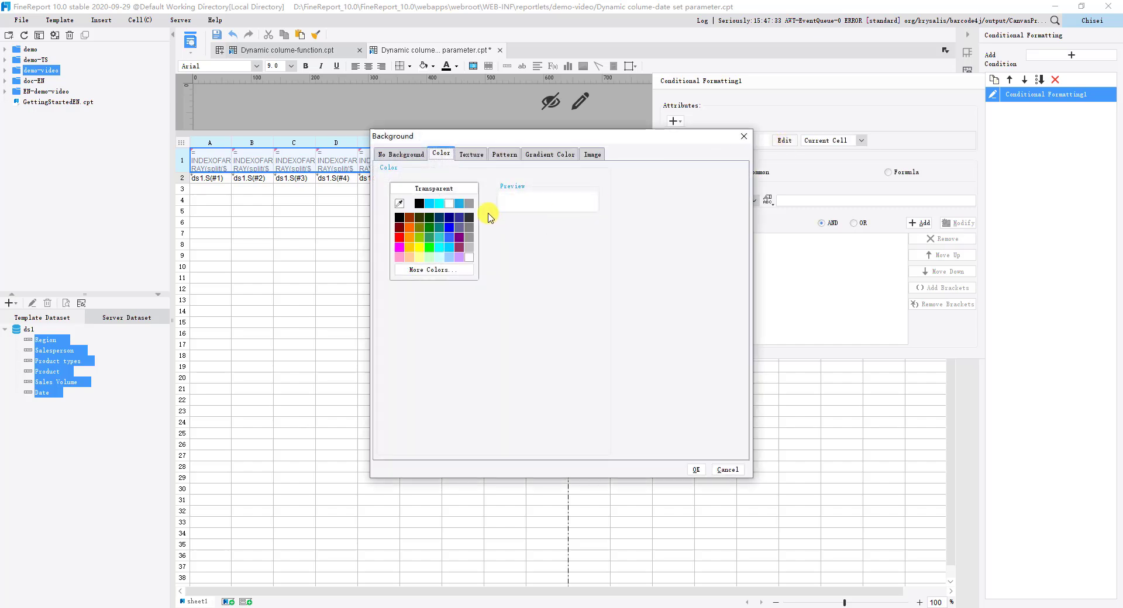
left_click(460, 205)
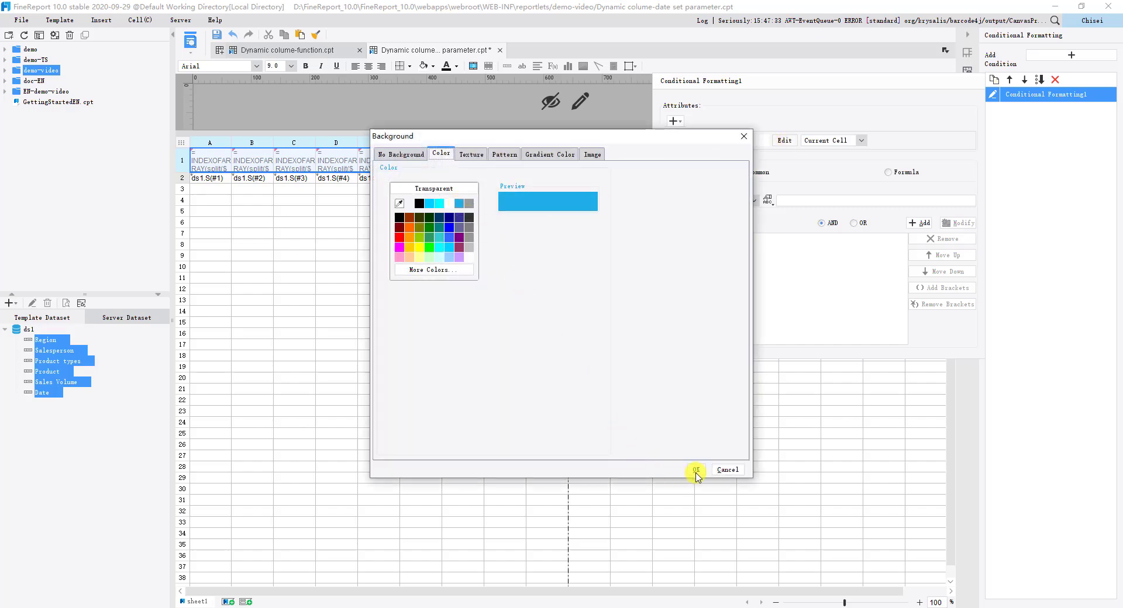
left_click(696, 469)
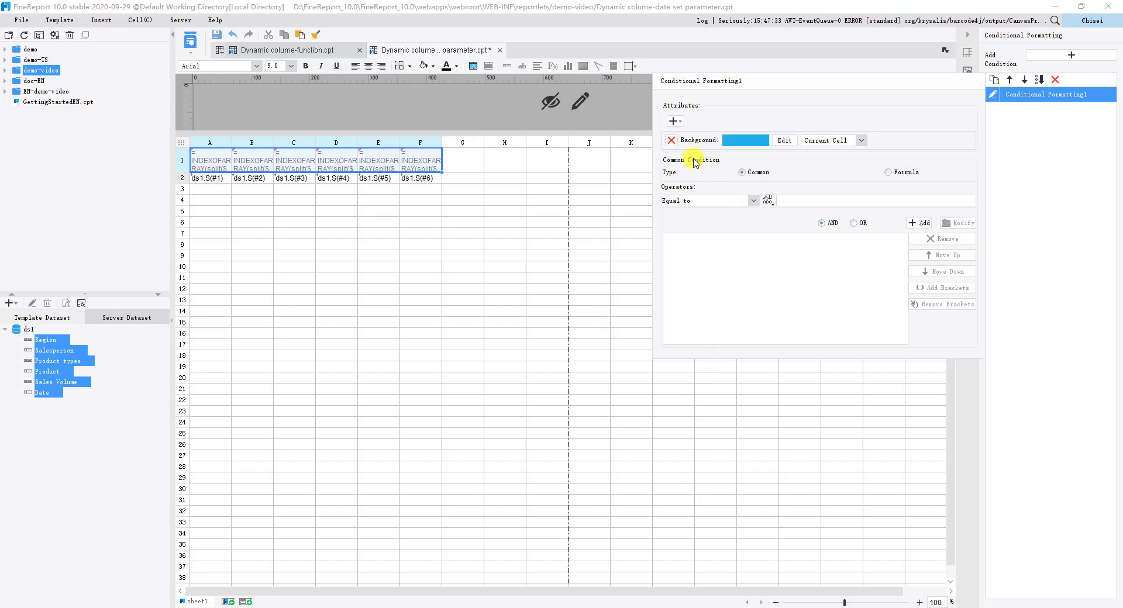
Step: Add a border attribute with a black external border to the conditional format
left_click(674, 121)
left_click(698, 236)
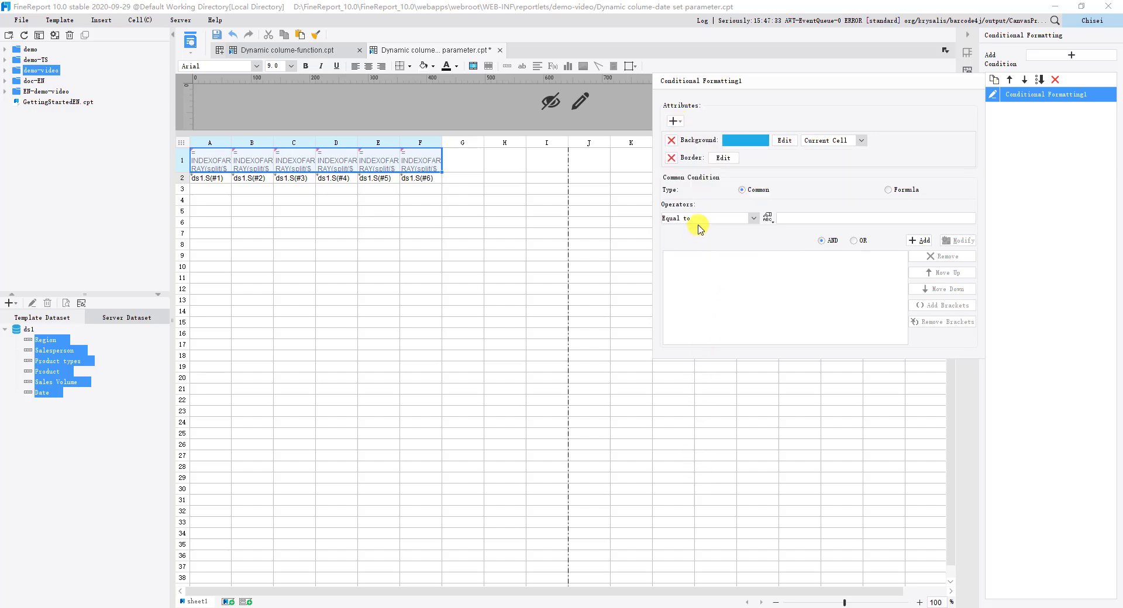
left_click(728, 158)
left_click(563, 219)
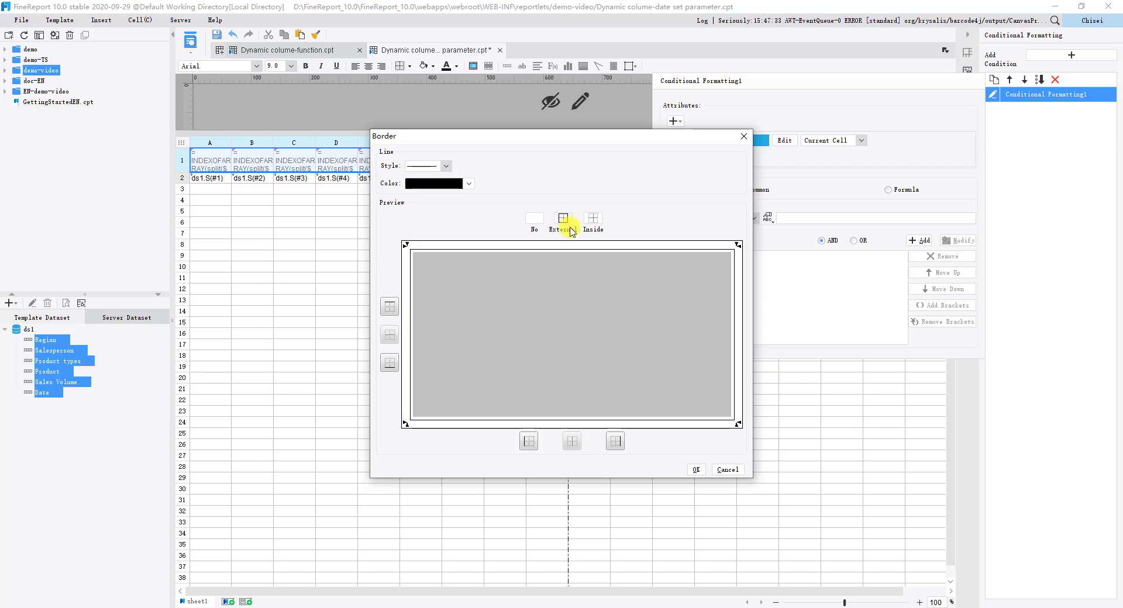
left_click(696, 470)
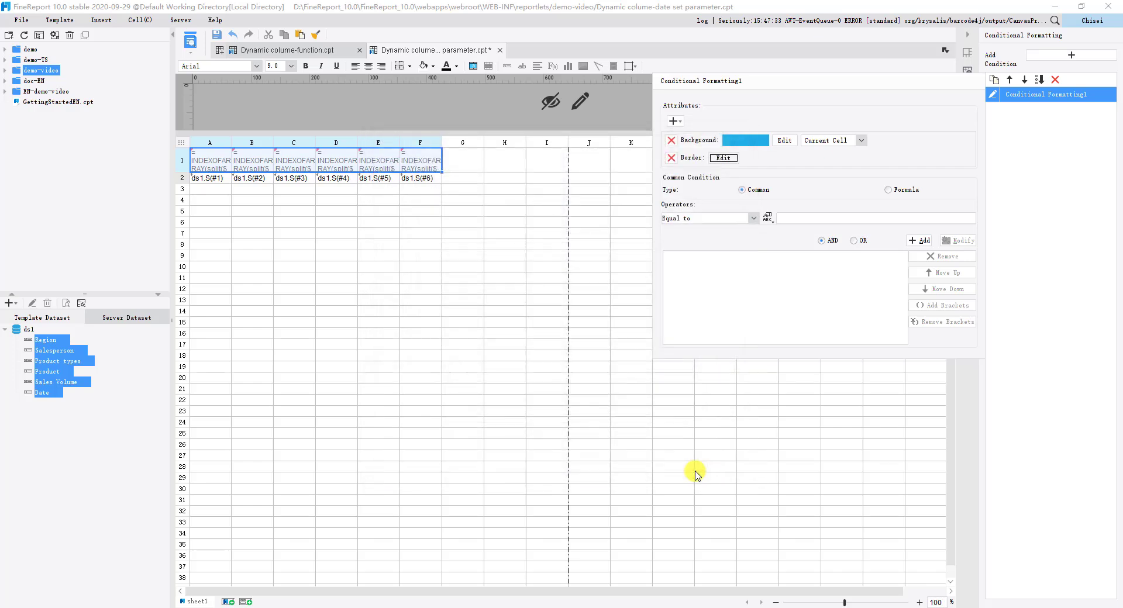
Step: Add the formula condition len($$$)!=0 to the conditional format, checking the formula's validity first
left_click(887, 190)
left_click(775, 212)
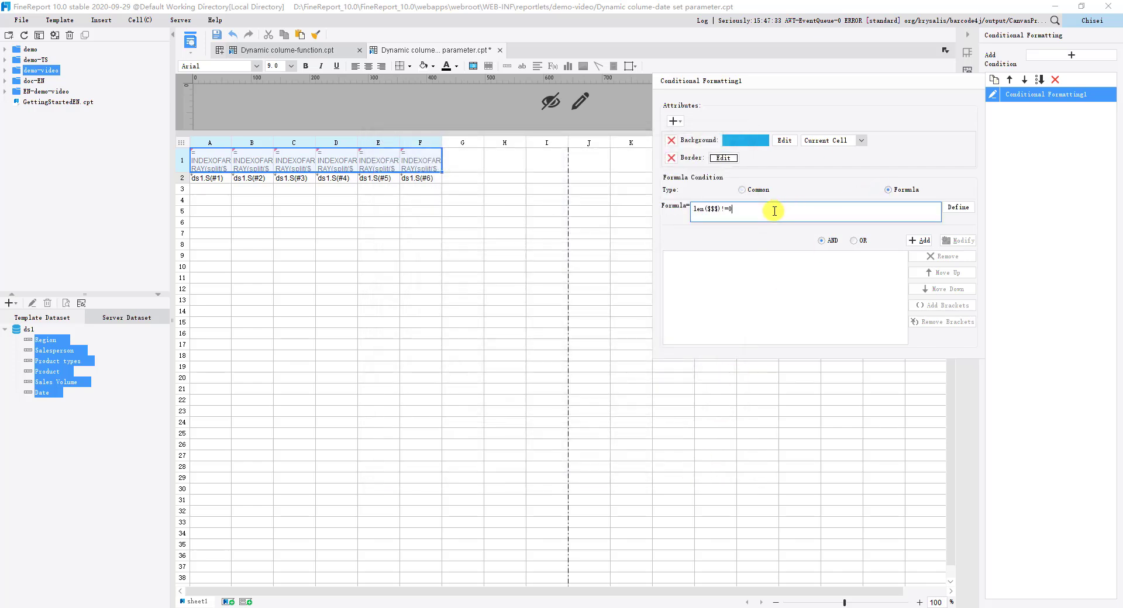
left_click(958, 207)
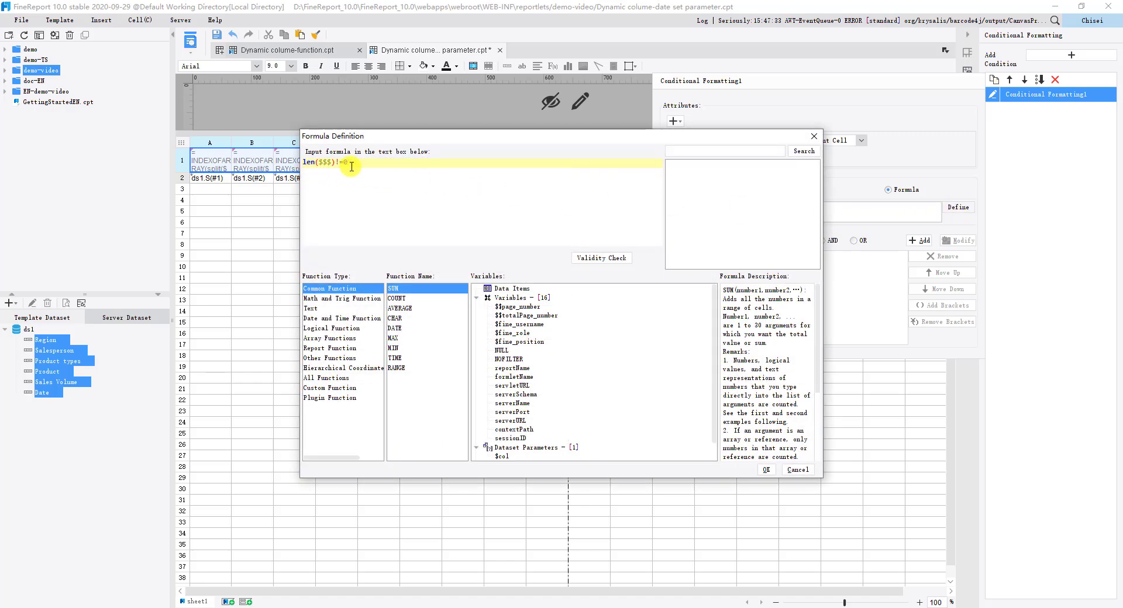
left_click(577, 258)
left_click(564, 323)
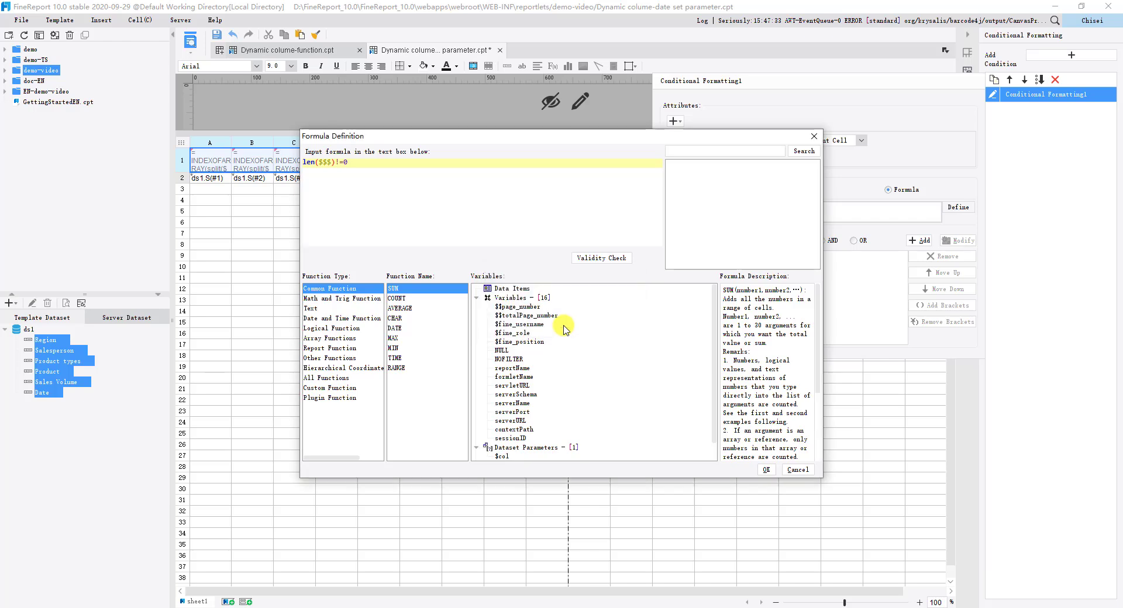
left_click(766, 470)
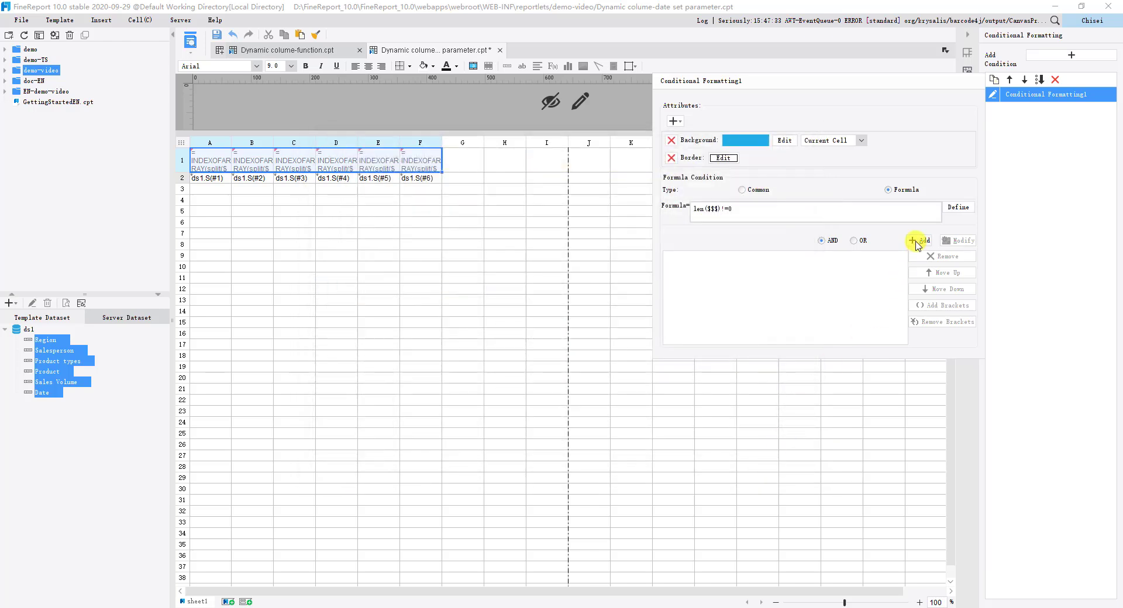
left_click(918, 241)
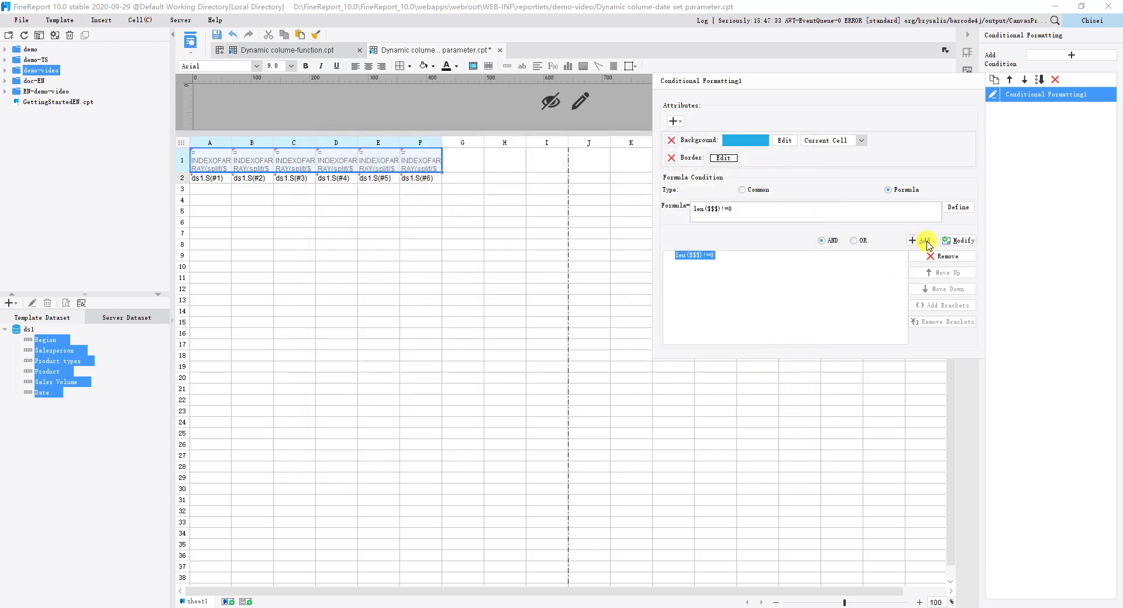
Step: Place a label widget in the parameter pane at about 102, 31 pixels and set its value to col
left_click(581, 104)
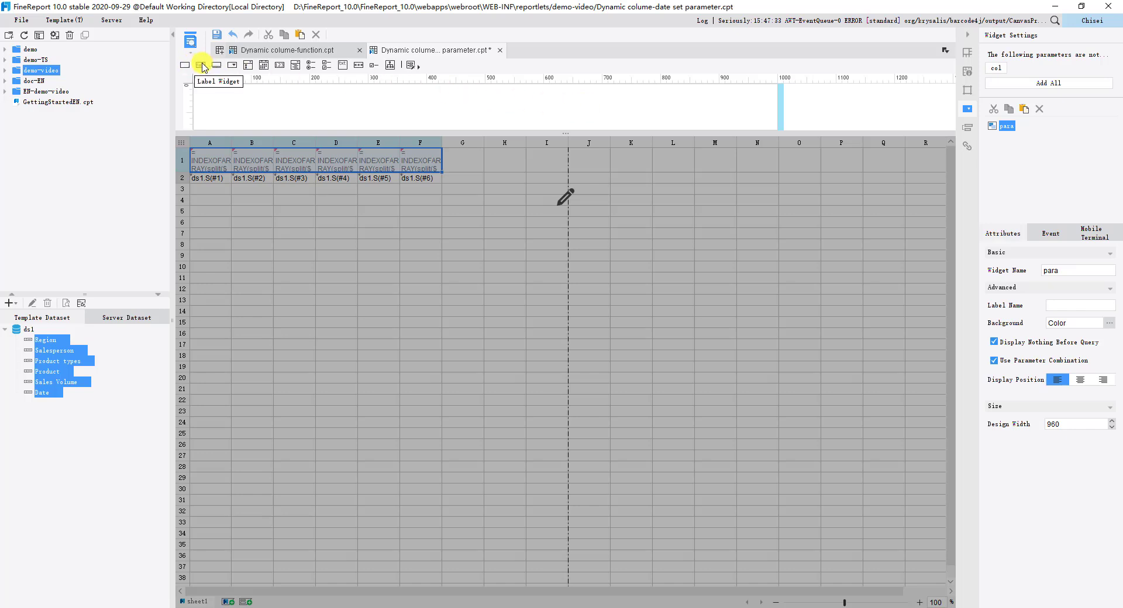
left_click_drag(202, 66, 278, 108)
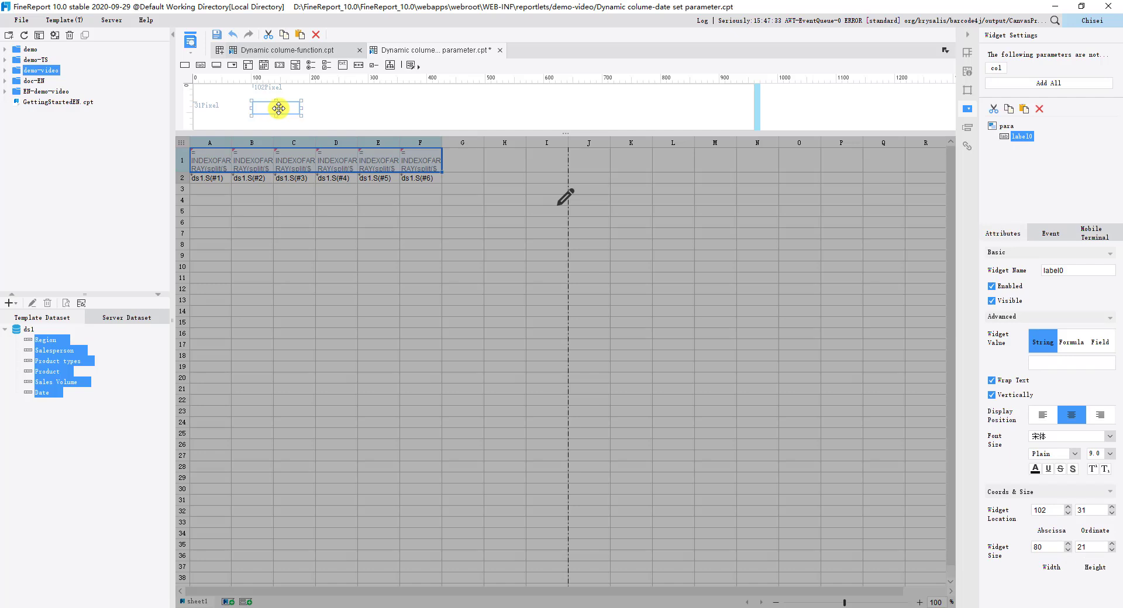
left_click(1042, 361)
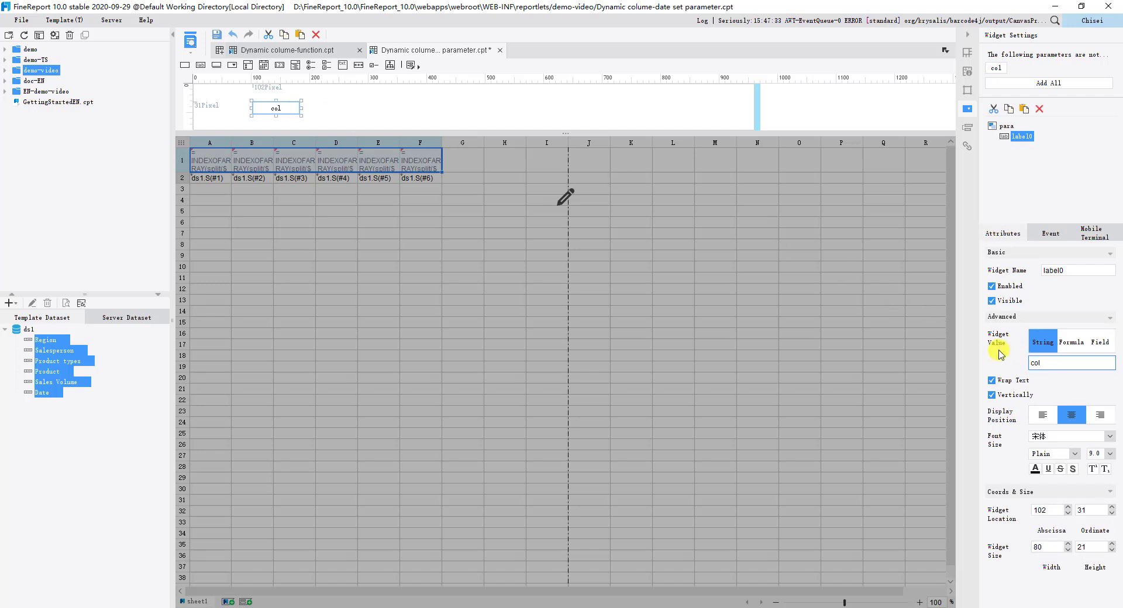
left_click(329, 113)
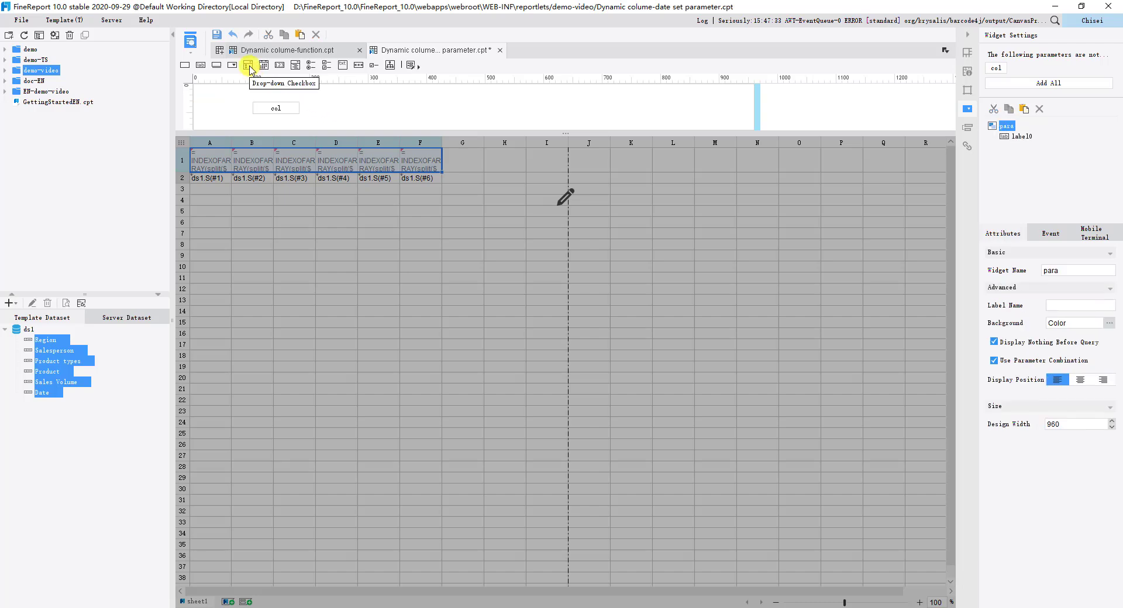
Step: Place a drop-down checkbox widget directly beside the col label and set its data dictionary type to Formula
left_click_drag(248, 66, 323, 111)
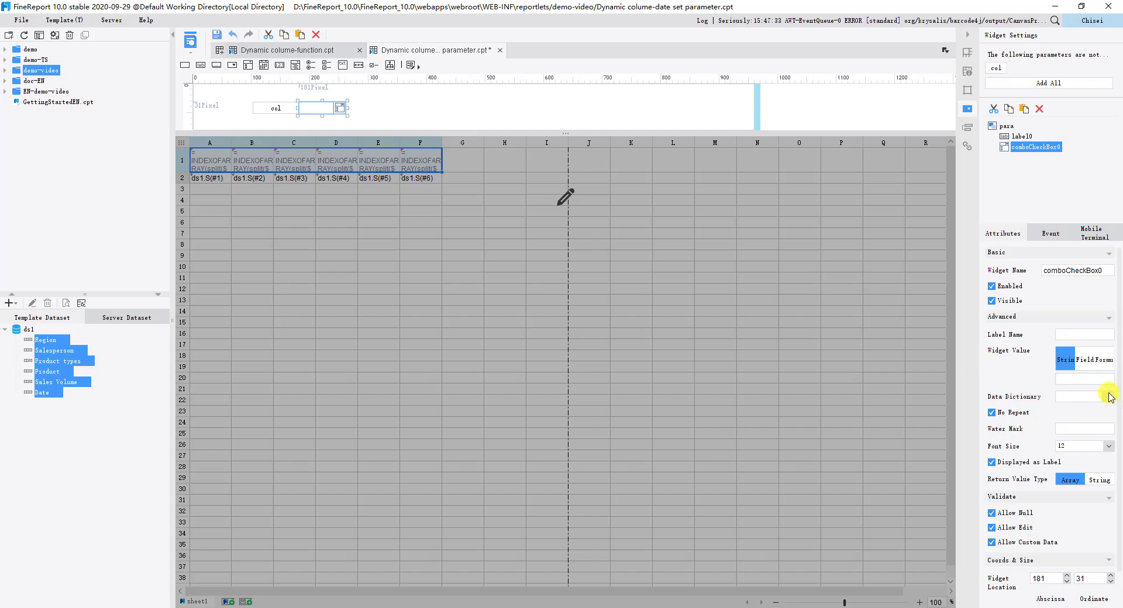
left_click(1109, 397)
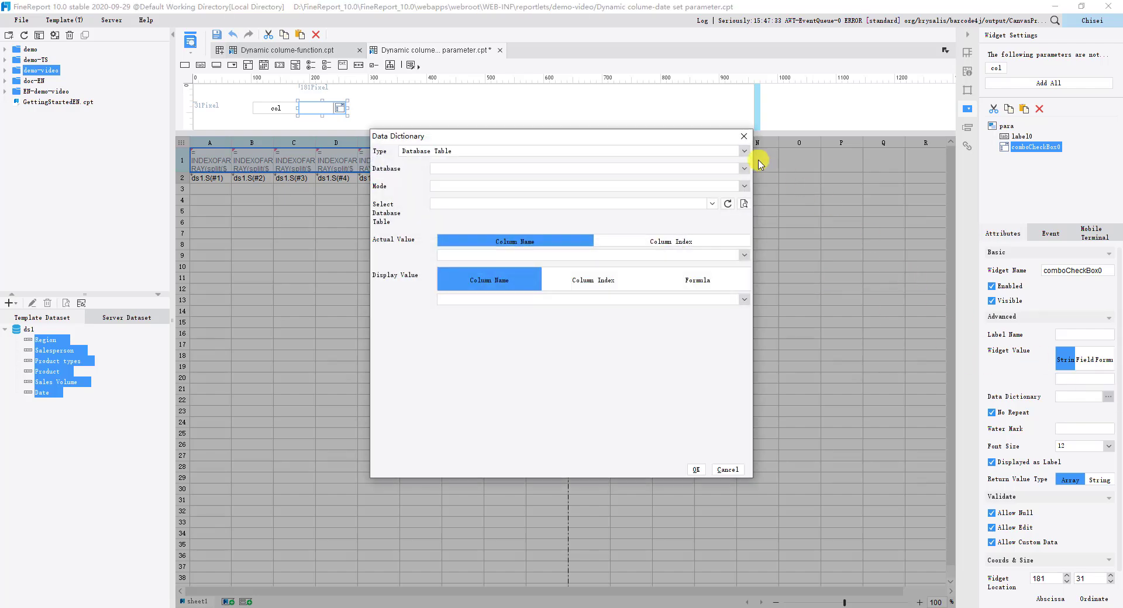
left_click(746, 152)
left_click(647, 193)
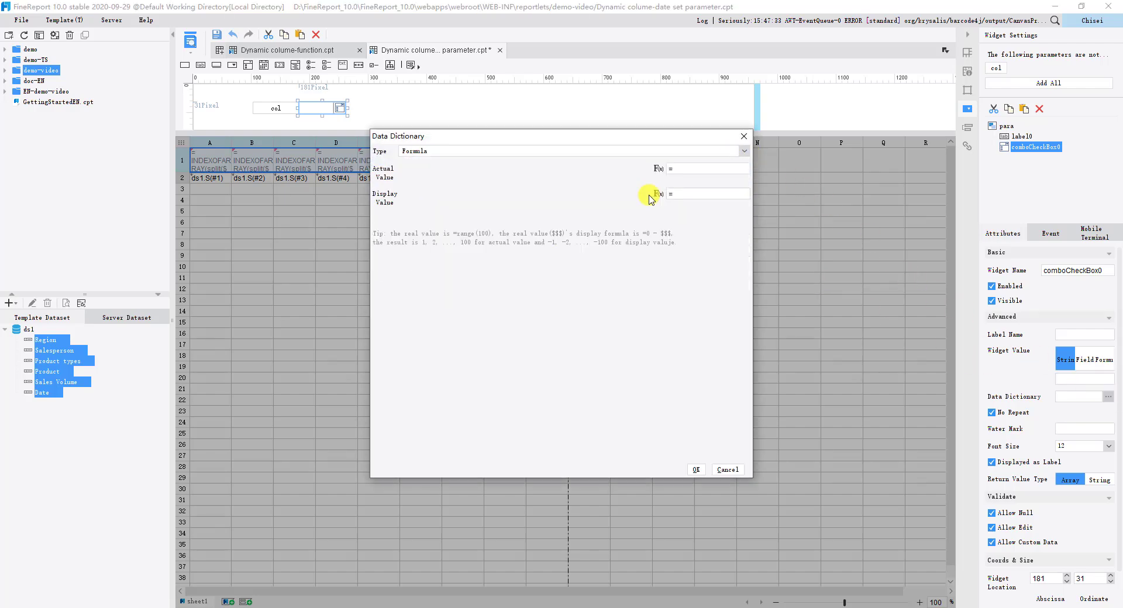
Step: Set the data dictionary's actual value to the formula TABLEDATAFIELDS("ds1"), checking its validity, and apply the dictionary
left_click(678, 169)
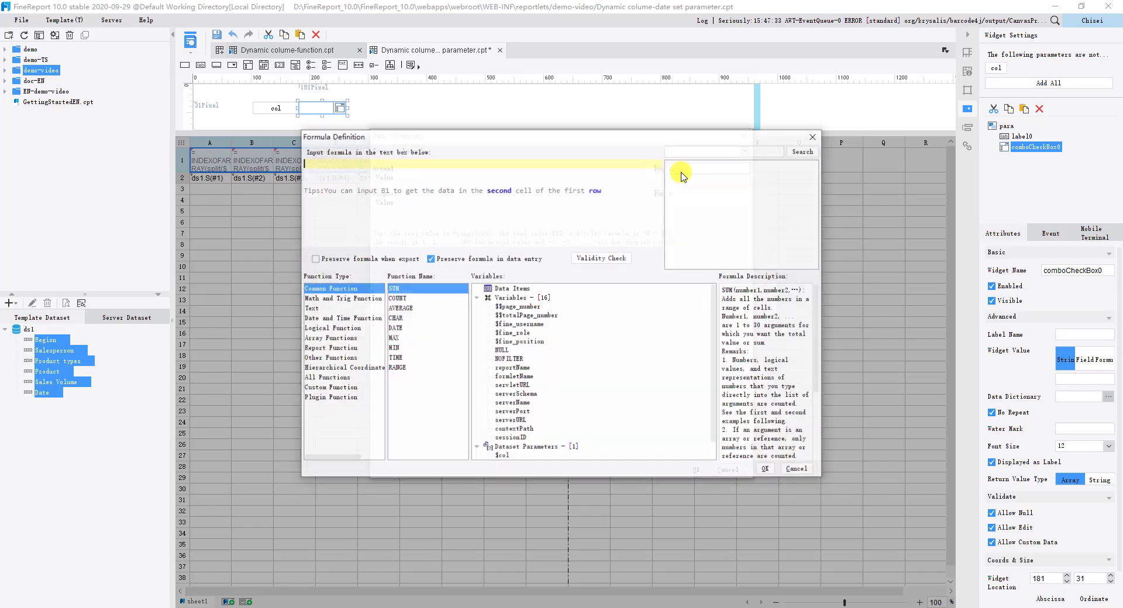
left_click(553, 178)
type("TABLEDATAFIELDS(\"ds1\")")
left_click(601, 258)
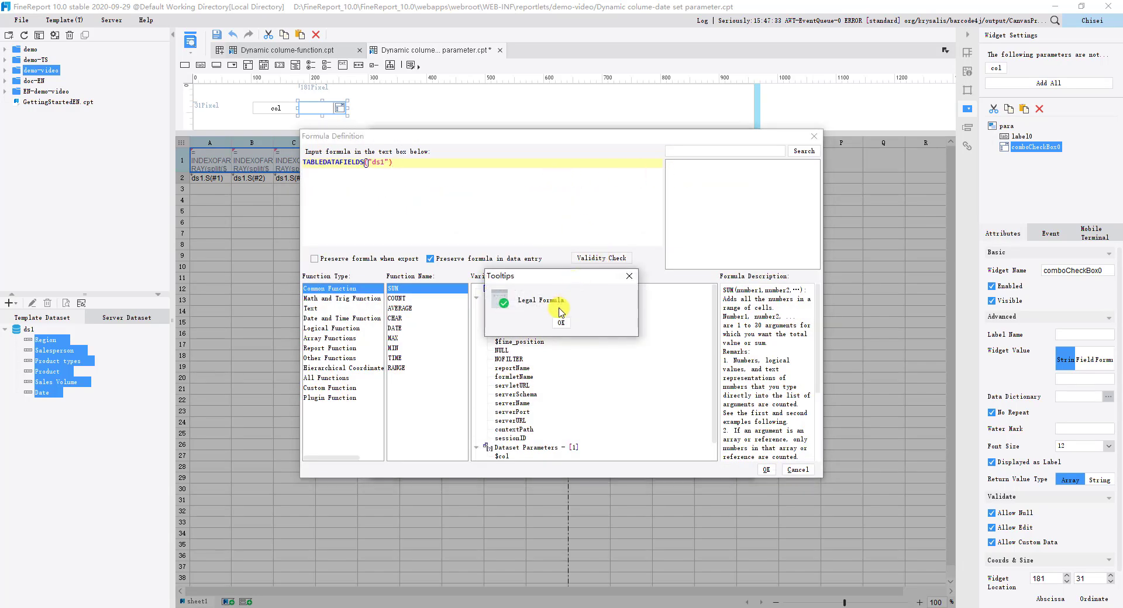
left_click(561, 323)
left_click(766, 470)
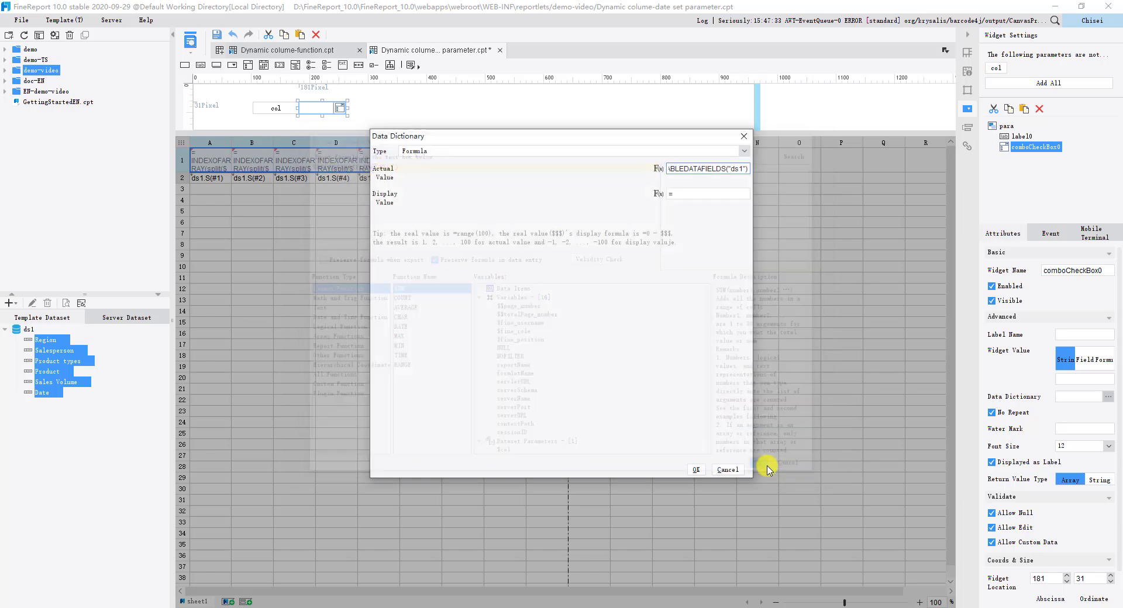
left_click(696, 469)
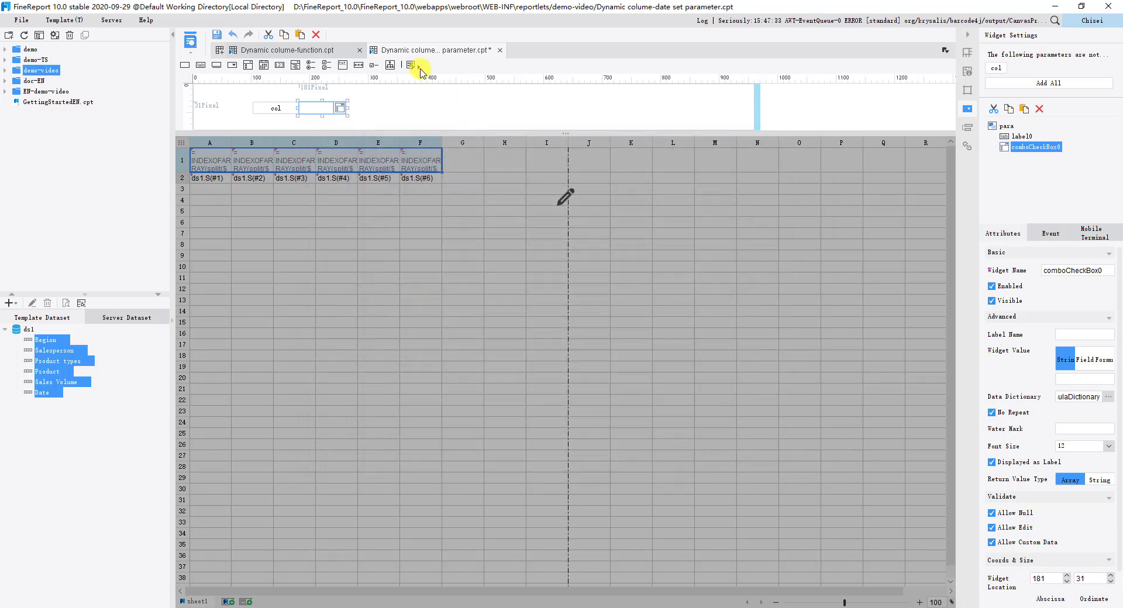
Step: Place a Query button in the parameter pane beside the drop-down checkbox, at about 305, 29 pixels
left_click_drag(433, 67, 398, 110)
left_click(447, 109)
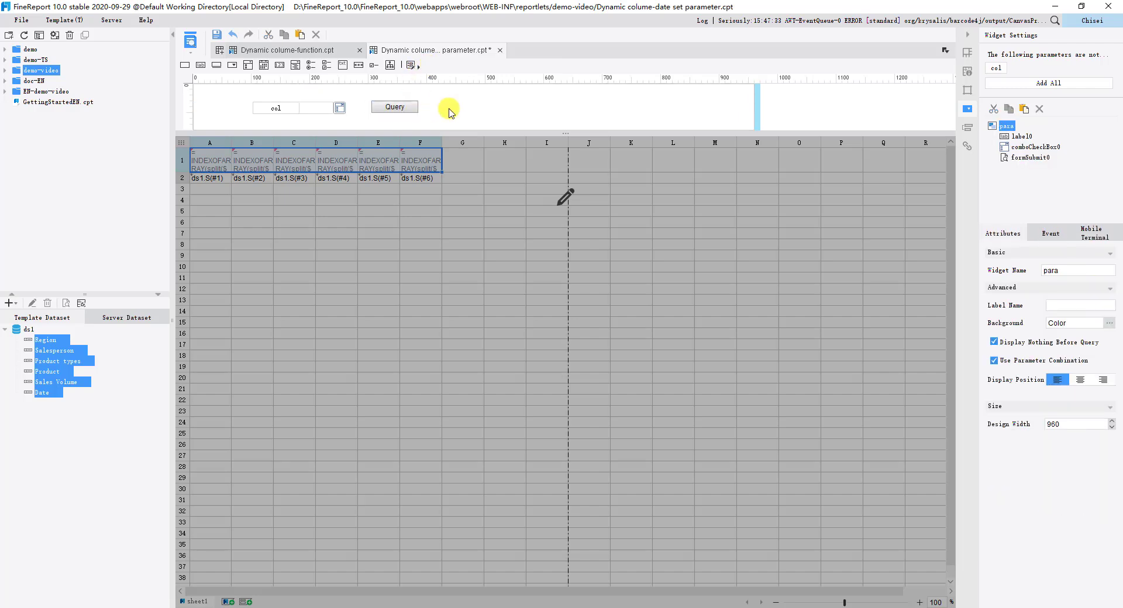
Step: Add a database query dataset ds2 with SELECT * FROM SALES_BASIC limit 1, previewing its data before saving
left_click(13, 303)
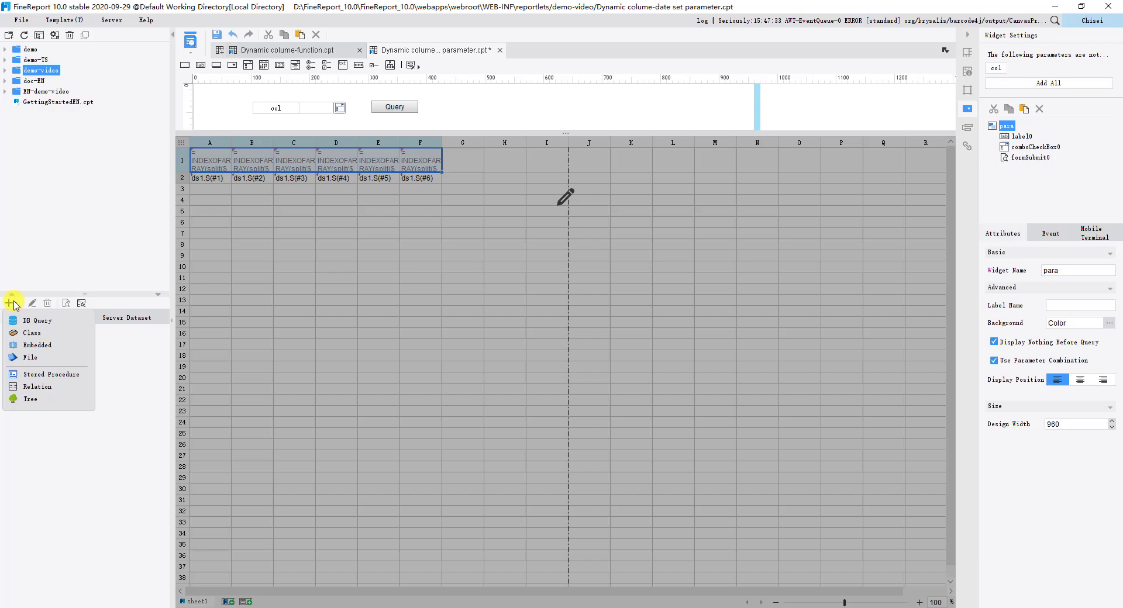
left_click(39, 321)
left_click(492, 183)
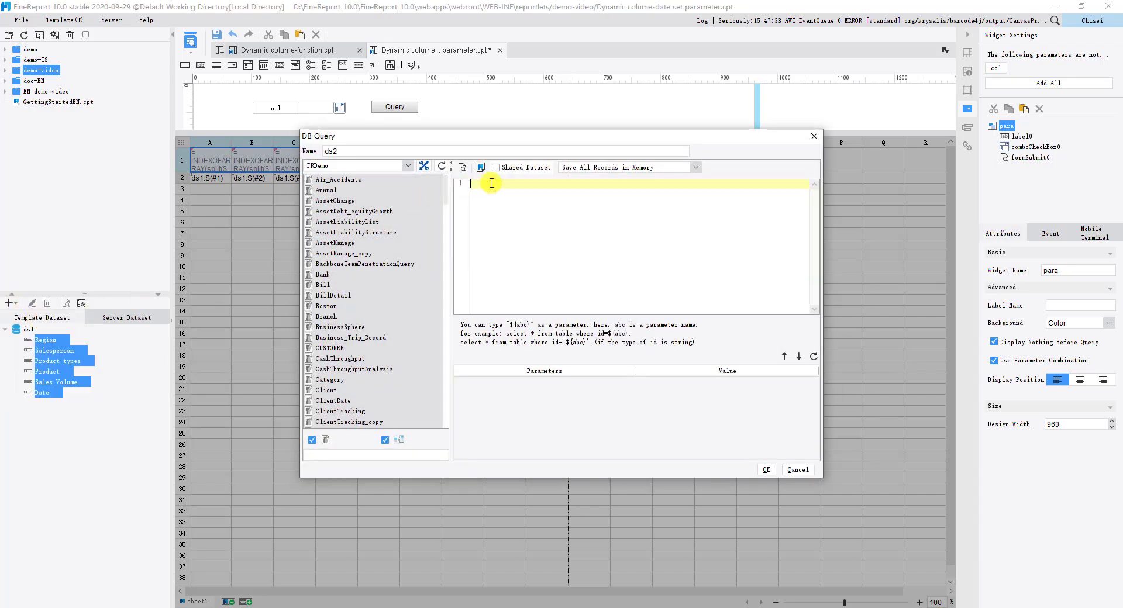
type("SELECT * FROM SALES_BASIC limit 1")
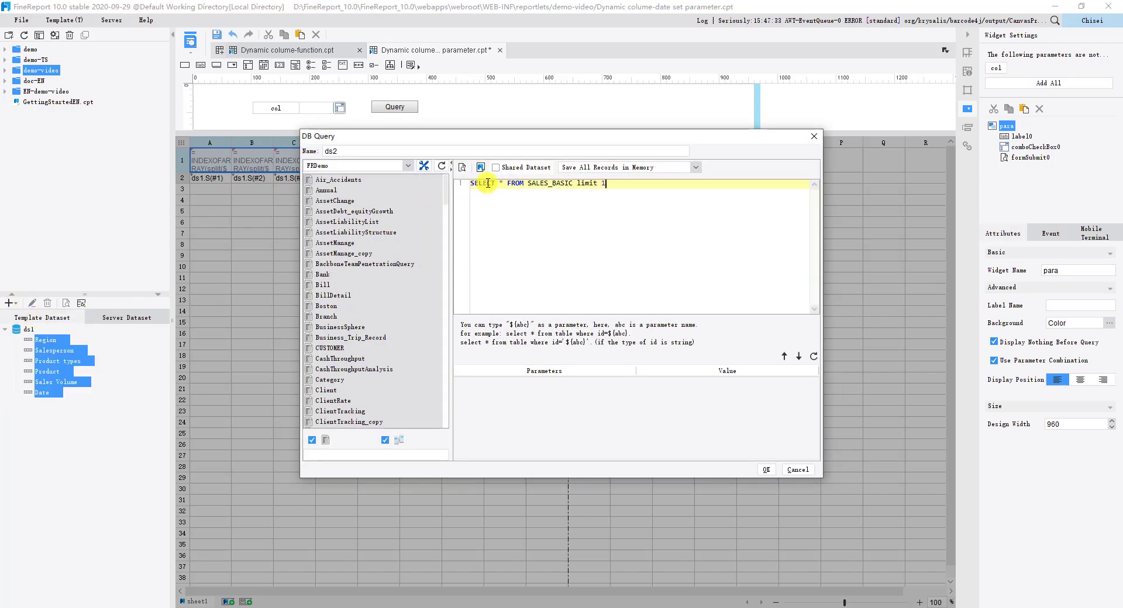
left_click(462, 168)
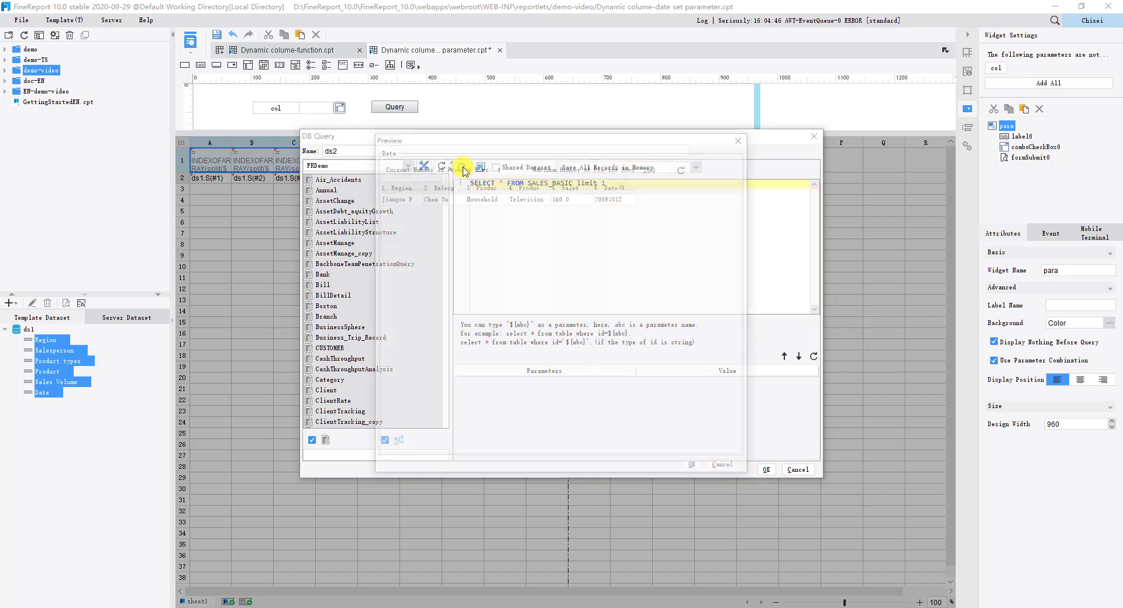
left_click(696, 470)
left_click(765, 470)
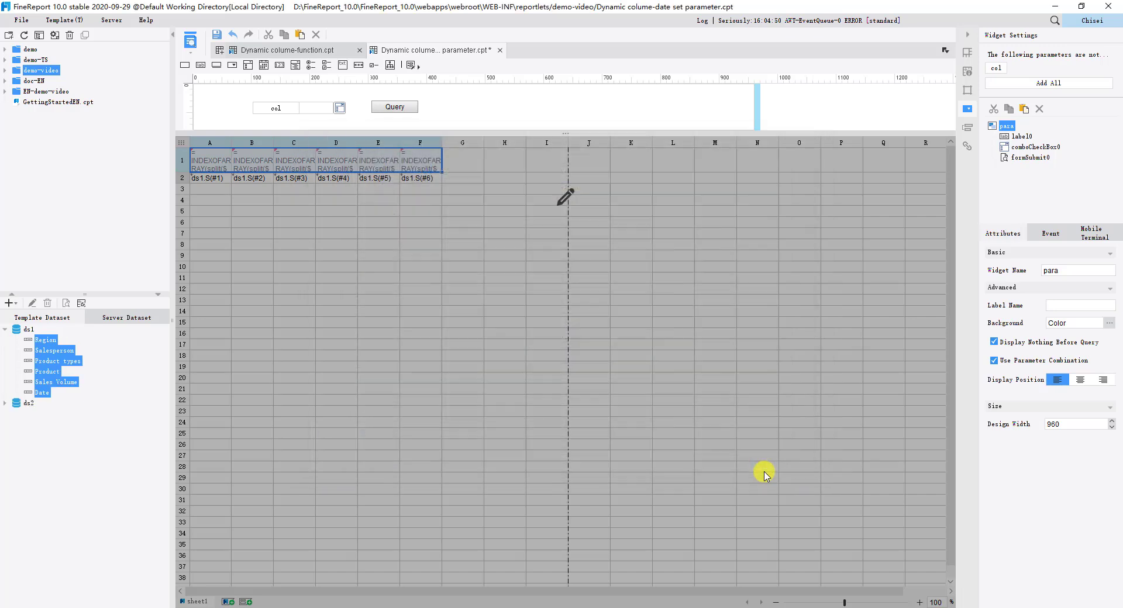
Step: Add a click event to the Query button
left_click(410, 110)
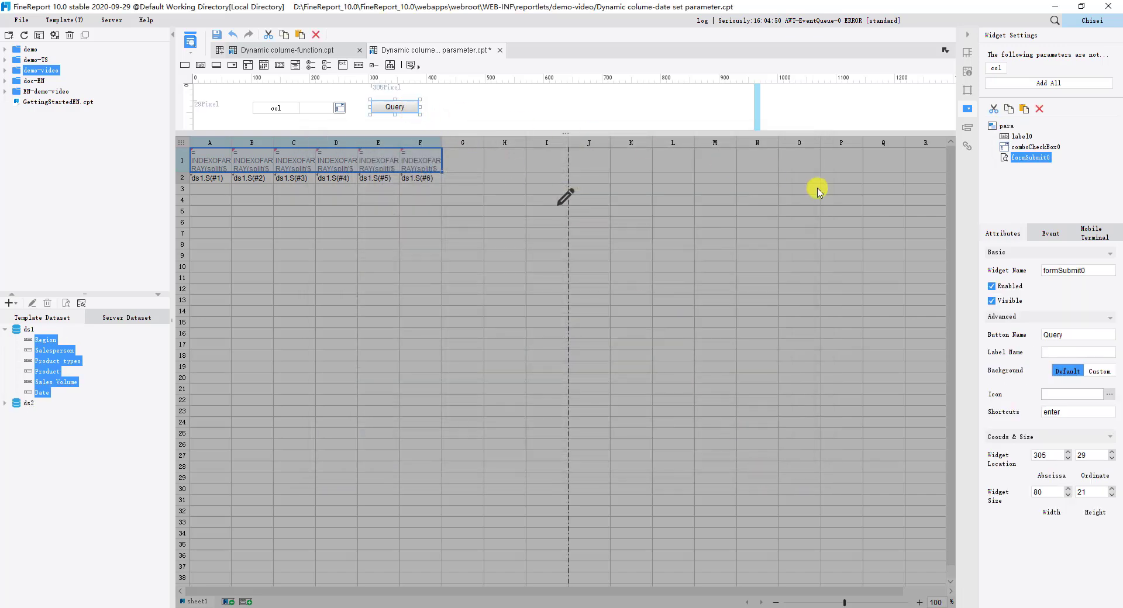
left_click(1040, 236)
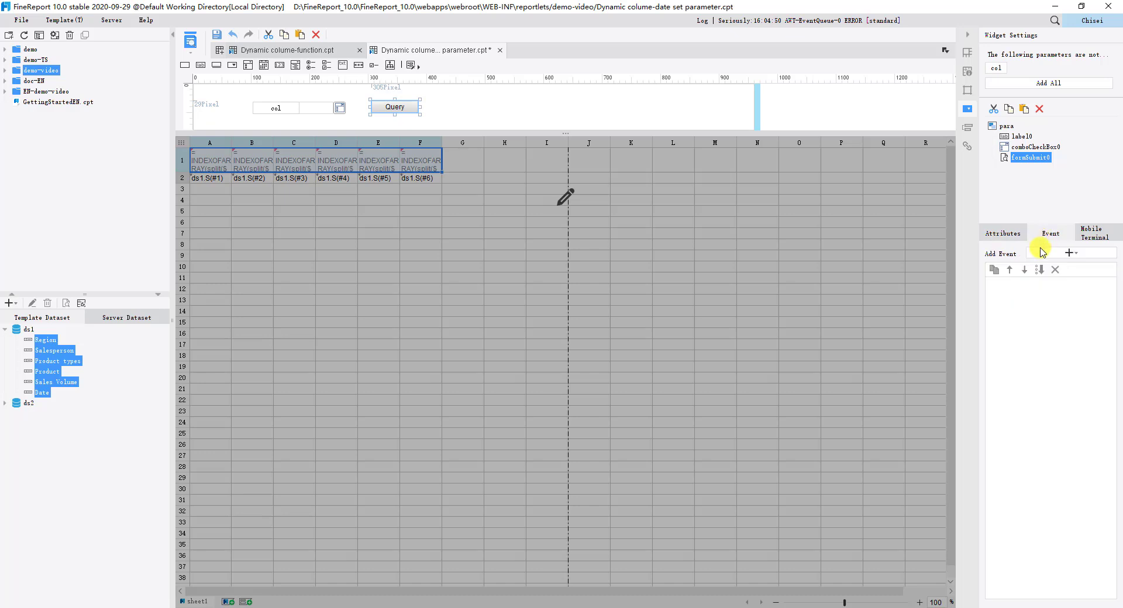
left_click(1040, 252)
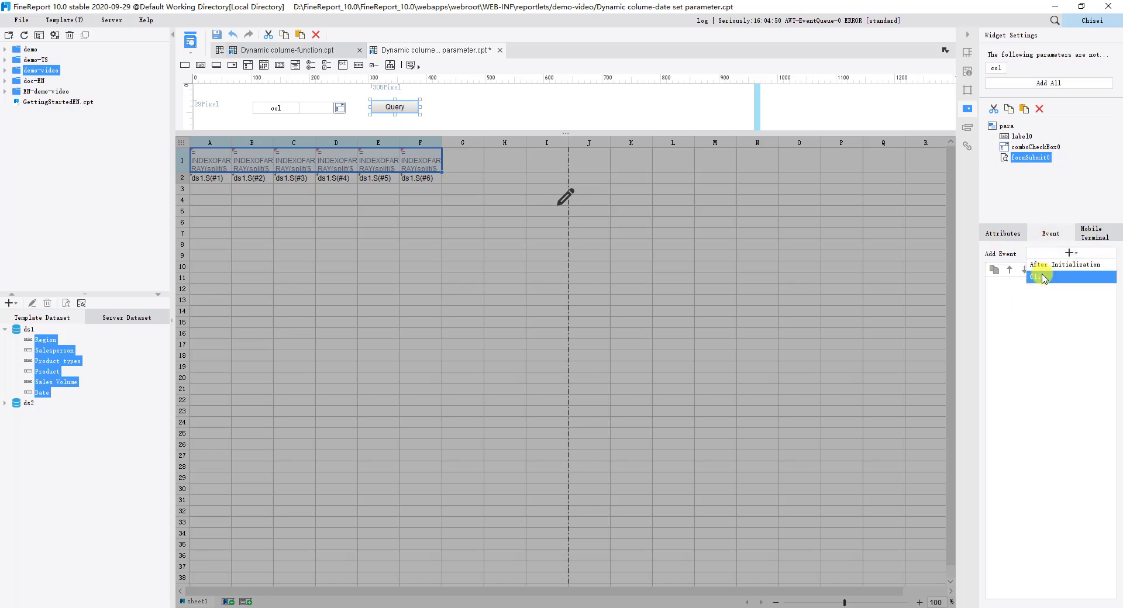
left_click(1044, 278)
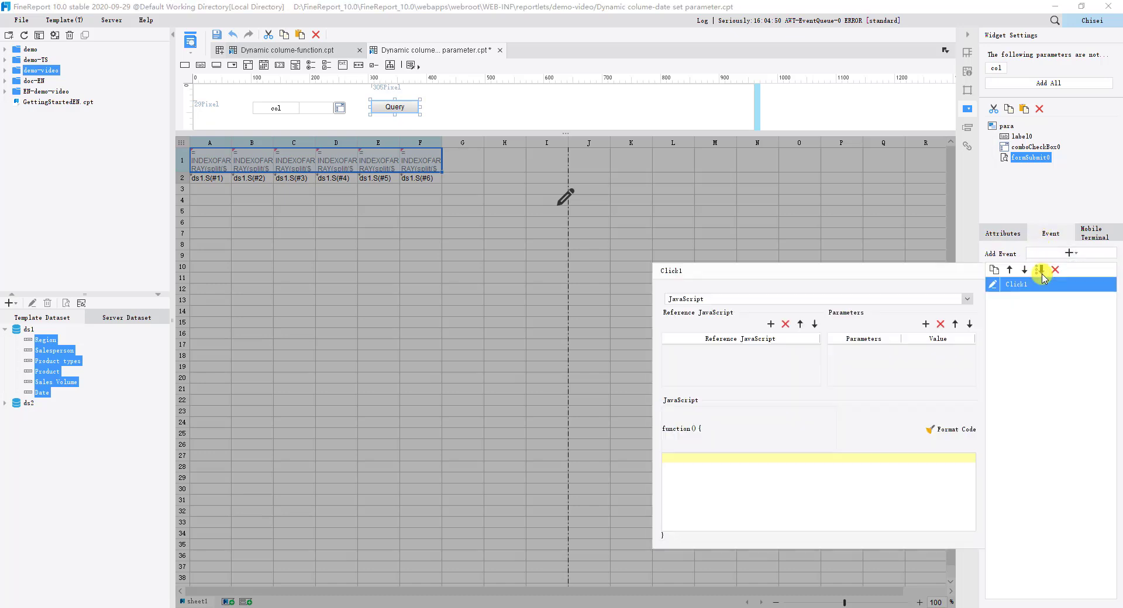
Step: Add a parameter a to the click event with the formula value TABLEDATAFIELDS("ds2"), checking the formula's validity
left_click(925, 325)
double_click(871, 350)
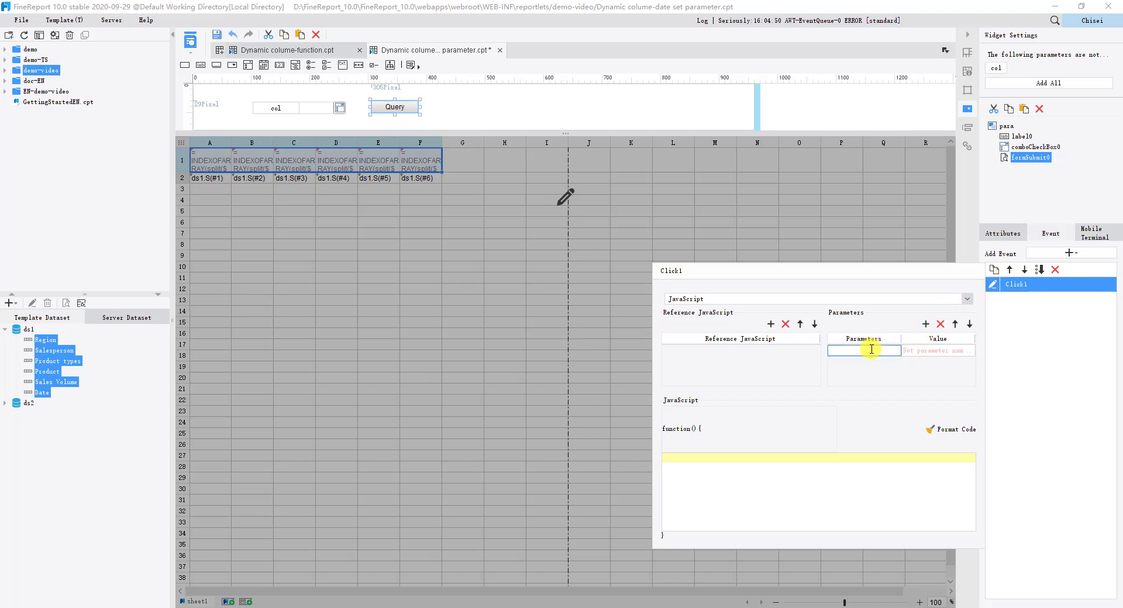
type("a")
left_click(911, 351)
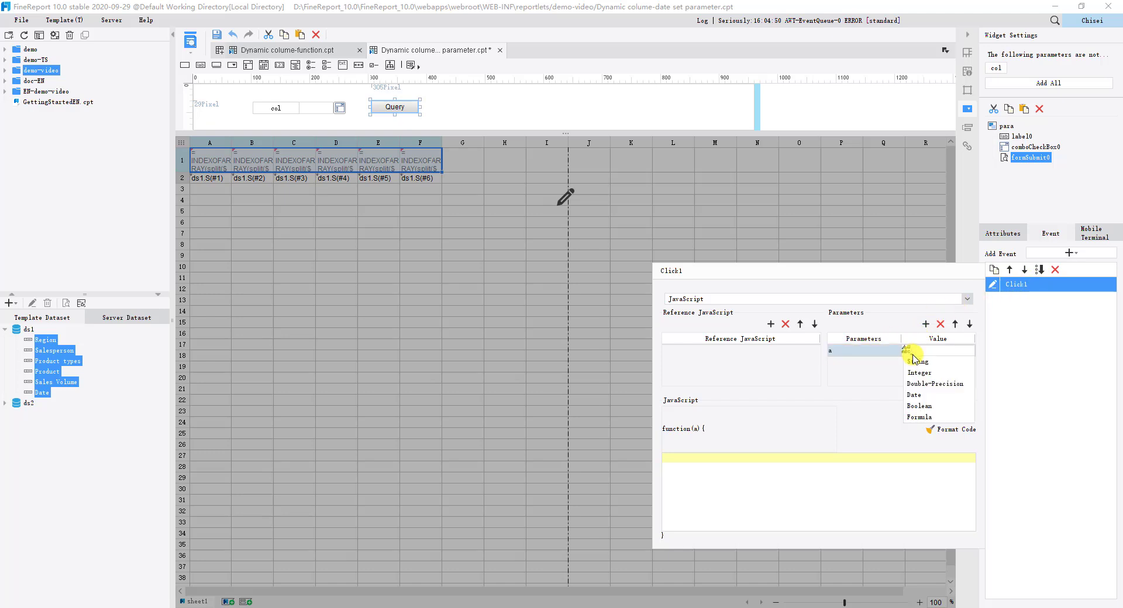
left_click(928, 418)
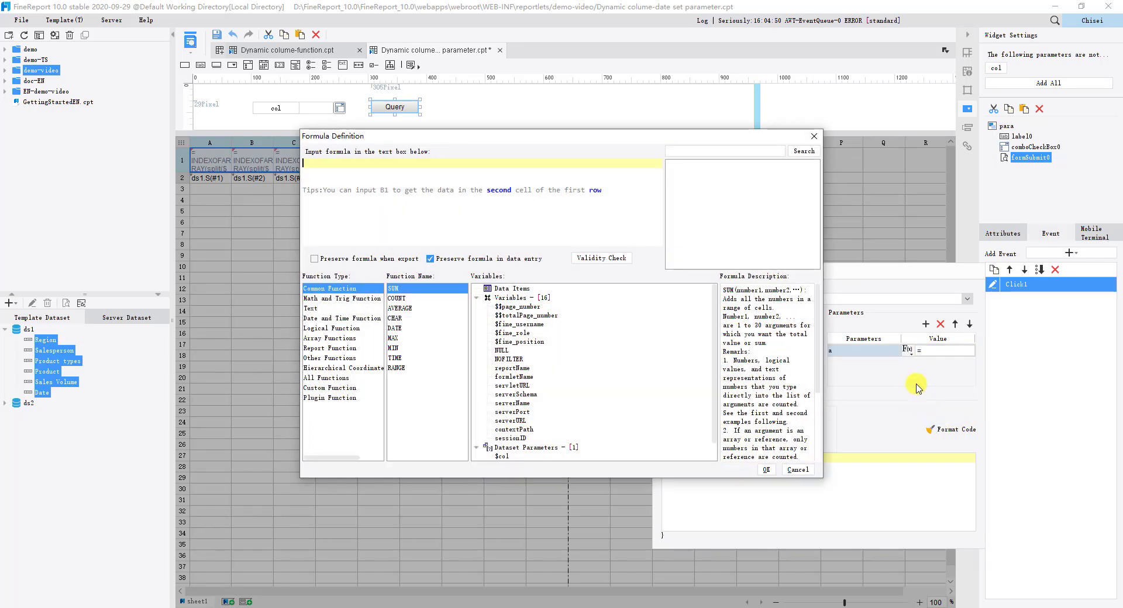
left_click(601, 258)
left_click(564, 319)
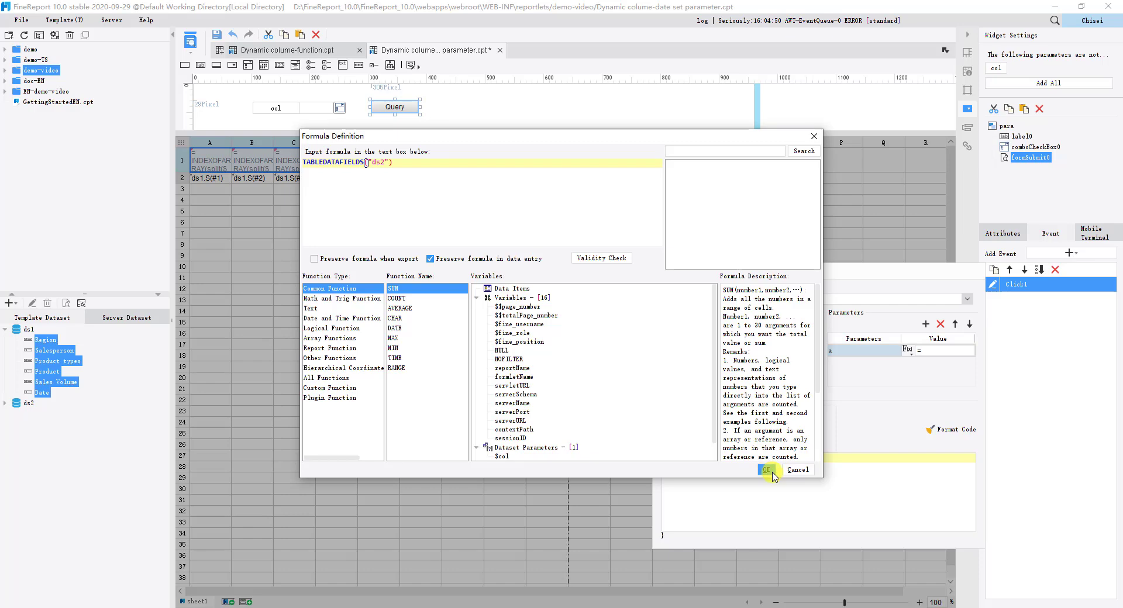
left_click(766, 470)
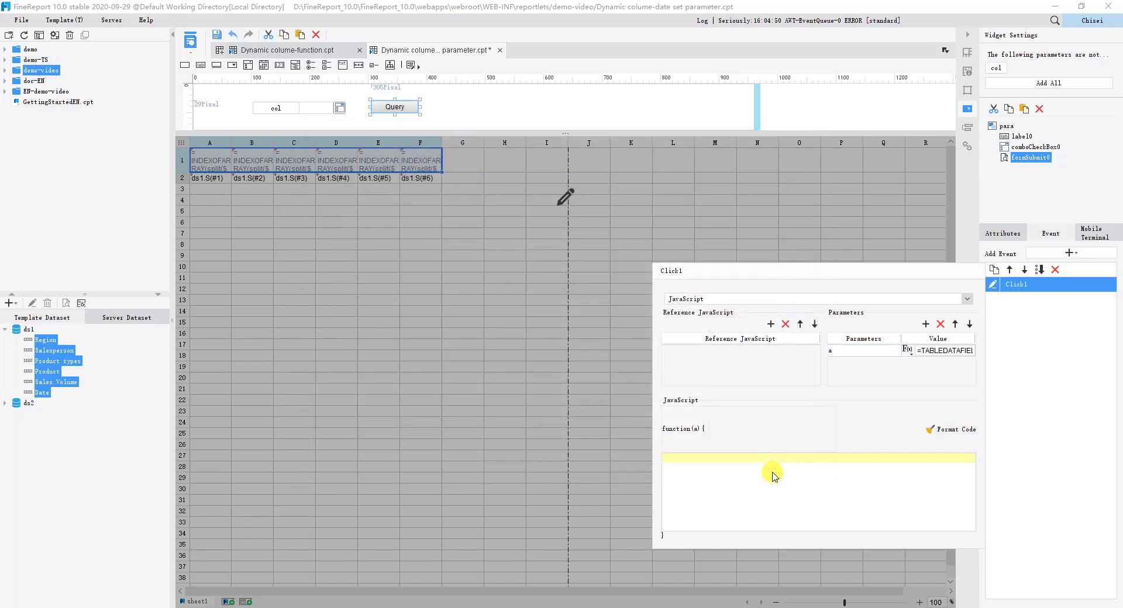
Step: Insert click-event JavaScript that sets the col widget to a when its value is empty or null and commits the parameters either way
type("if(value==''||value==null){ var area2=contentPane.parameterEl.getWidgetByName(\"col\"); area2.setValue(a); _g().parameterCommit(); } else{ _g().parameterCommit(); }")
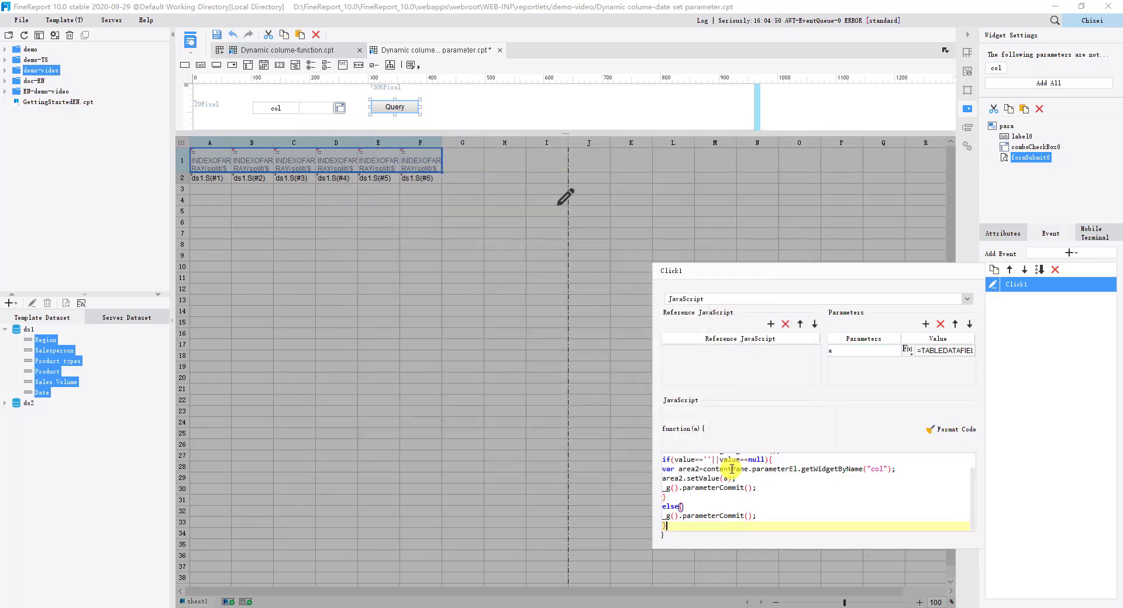
scroll(731, 468, "up", 1)
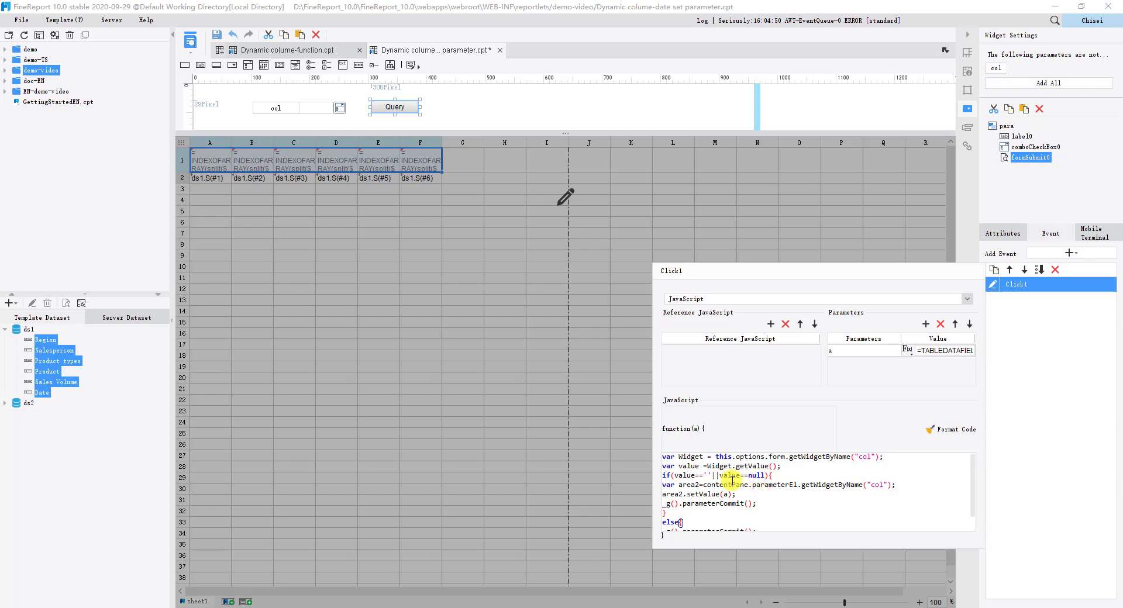
key("Down")
key("Down")
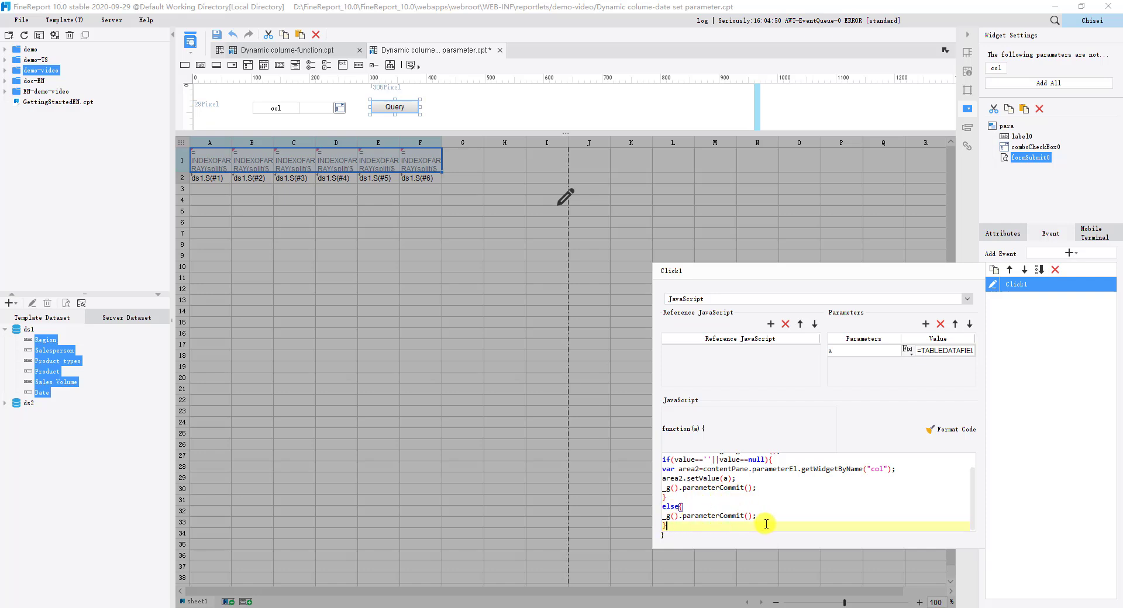
left_click(629, 481)
Step: Rename the drop-down checkbox widget as col
left_click(323, 108)
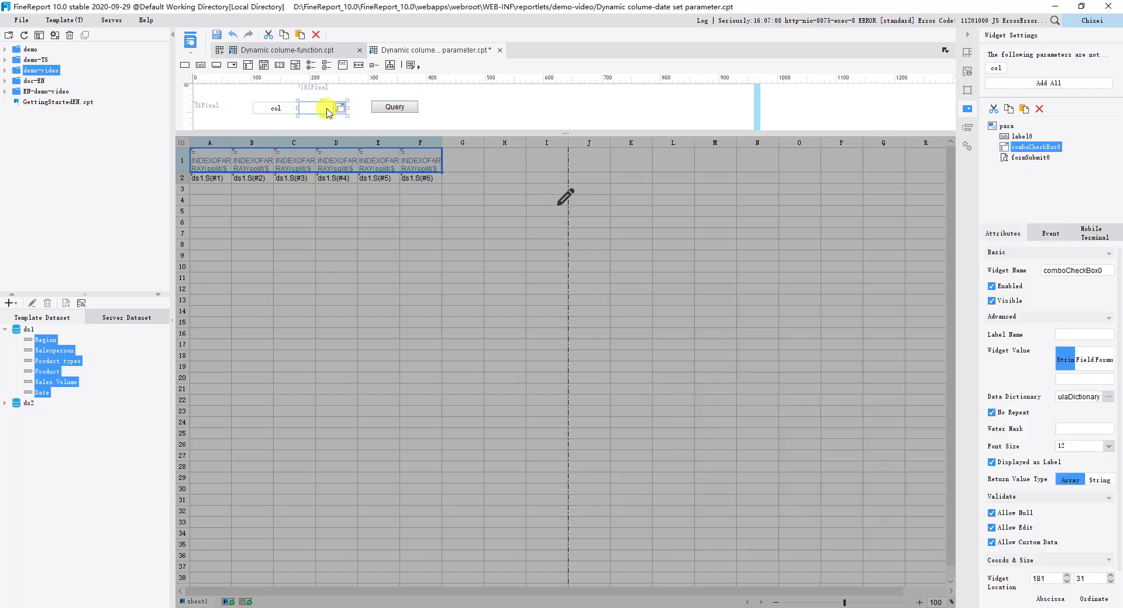
double_click(1108, 269)
type("col")
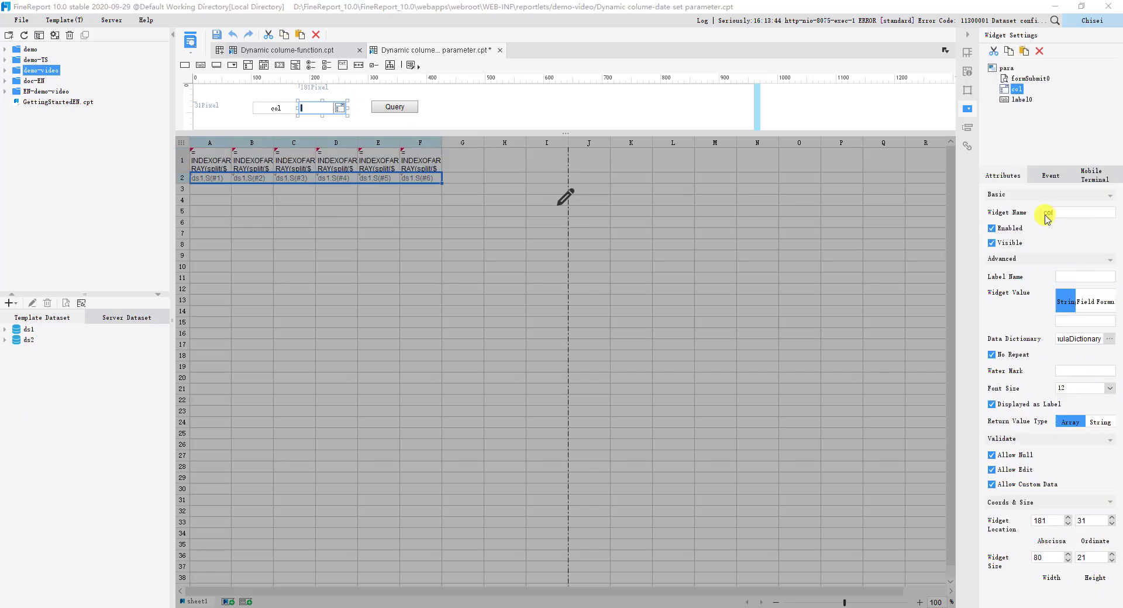
Step: Add a conditional format to cells A2 to F2 with a border attribute using a black external border
left_click(567, 194)
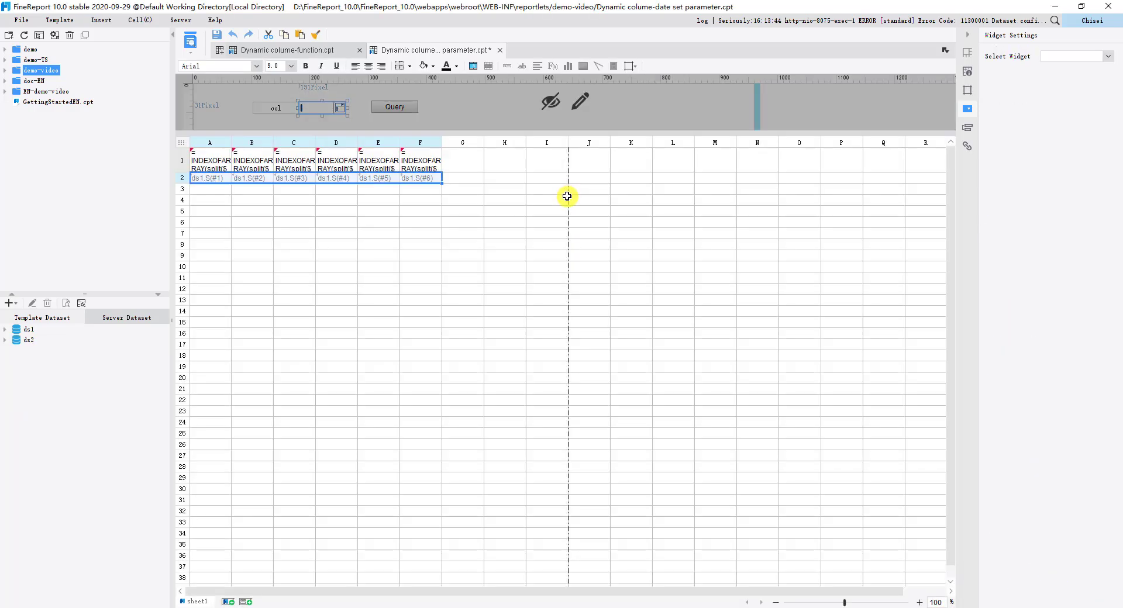
left_click_drag(211, 179, 422, 179)
left_click(967, 127)
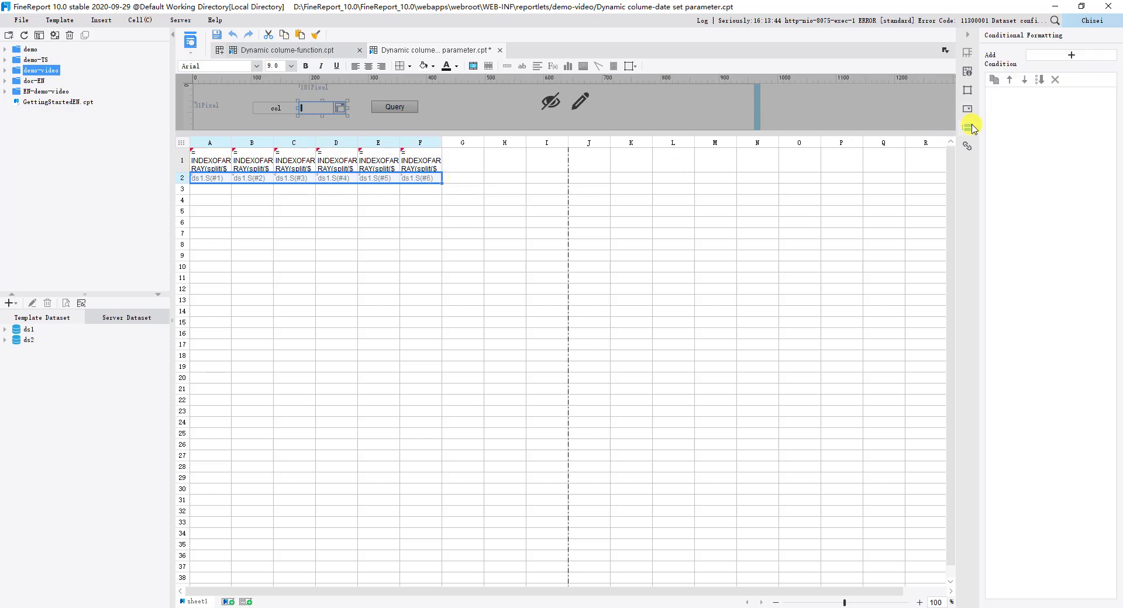
left_click(1044, 55)
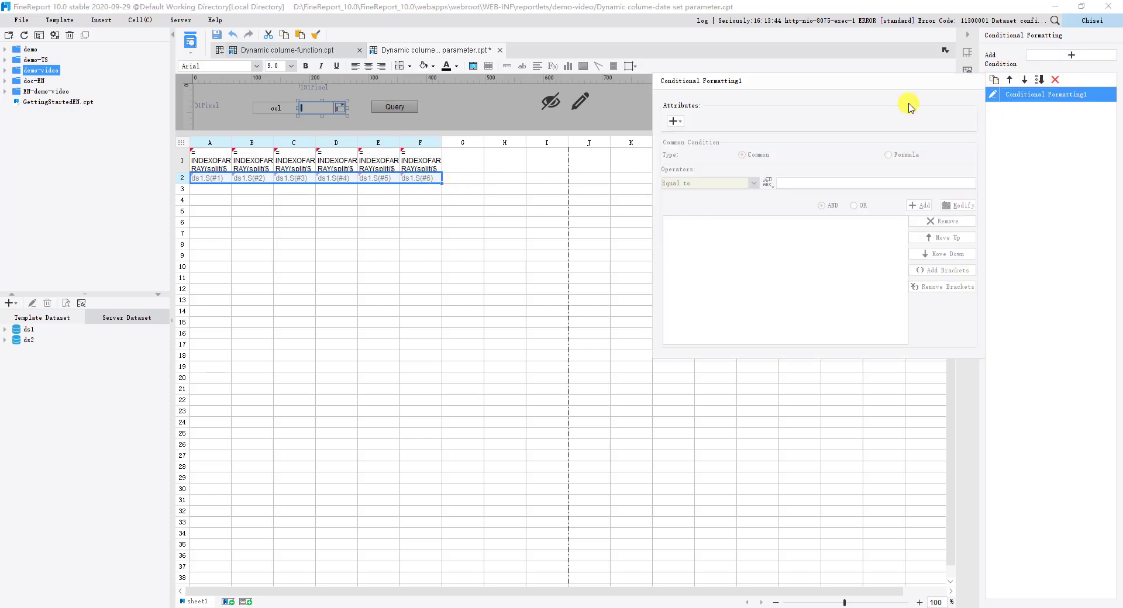
left_click(677, 121)
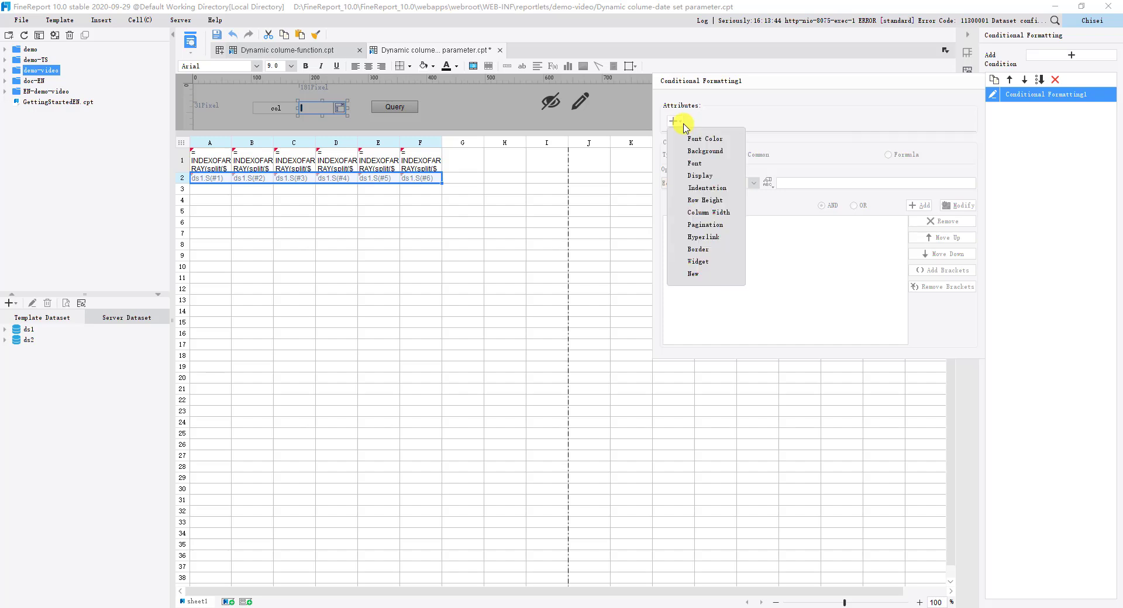
left_click(698, 249)
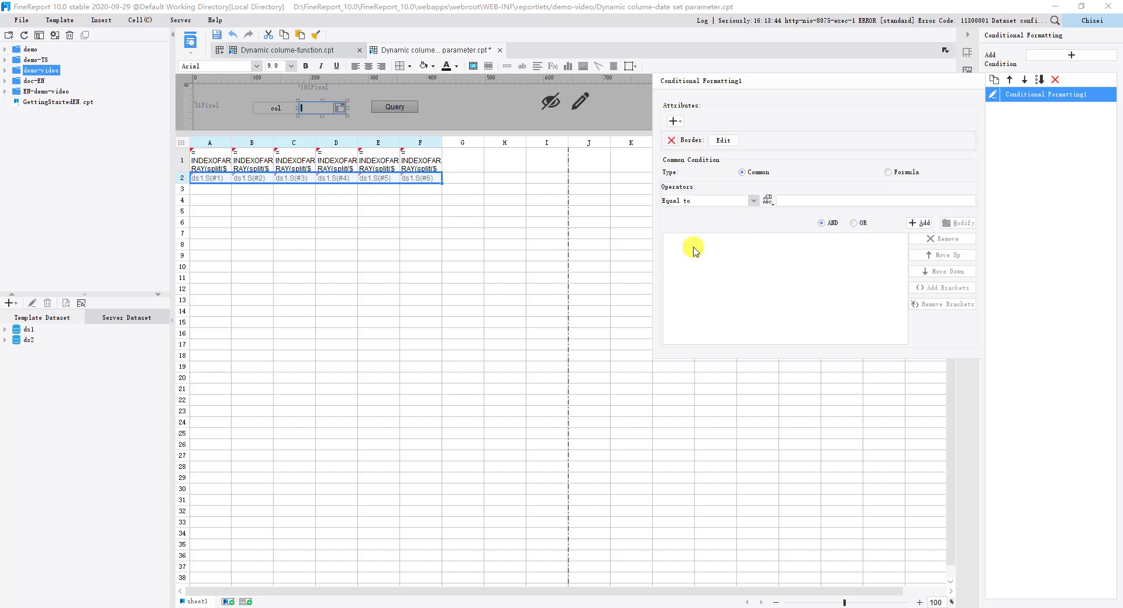
left_click(723, 140)
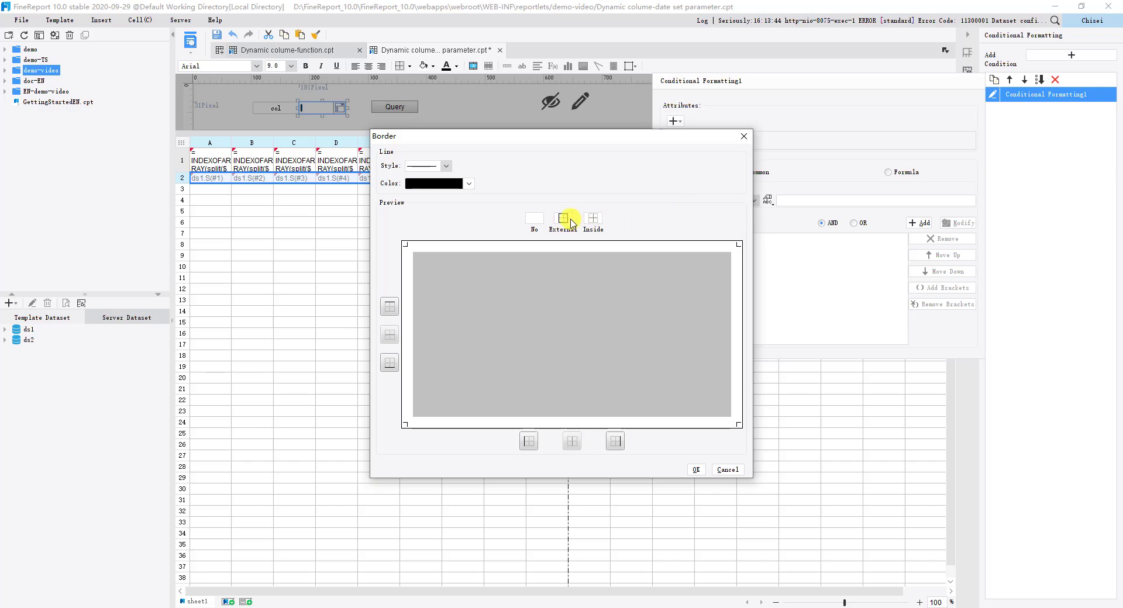
left_click(571, 232)
left_click(695, 470)
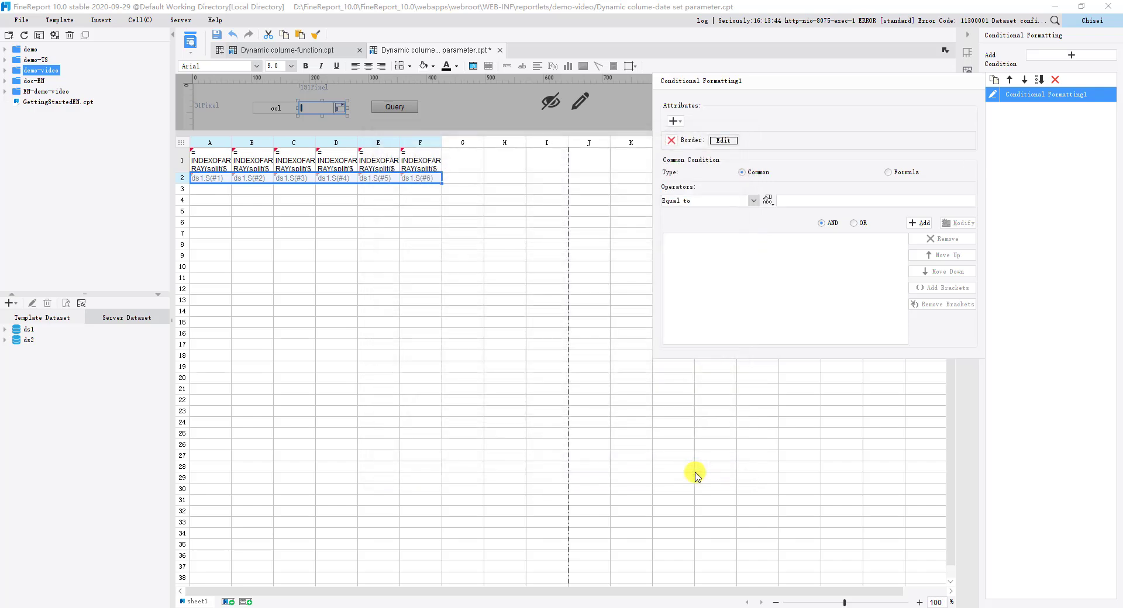
Step: Restrict the border conditional format with the formula condition len($$$)!=0, check the formula's validity and add it to the condition list
left_click(890, 173)
left_click(799, 193)
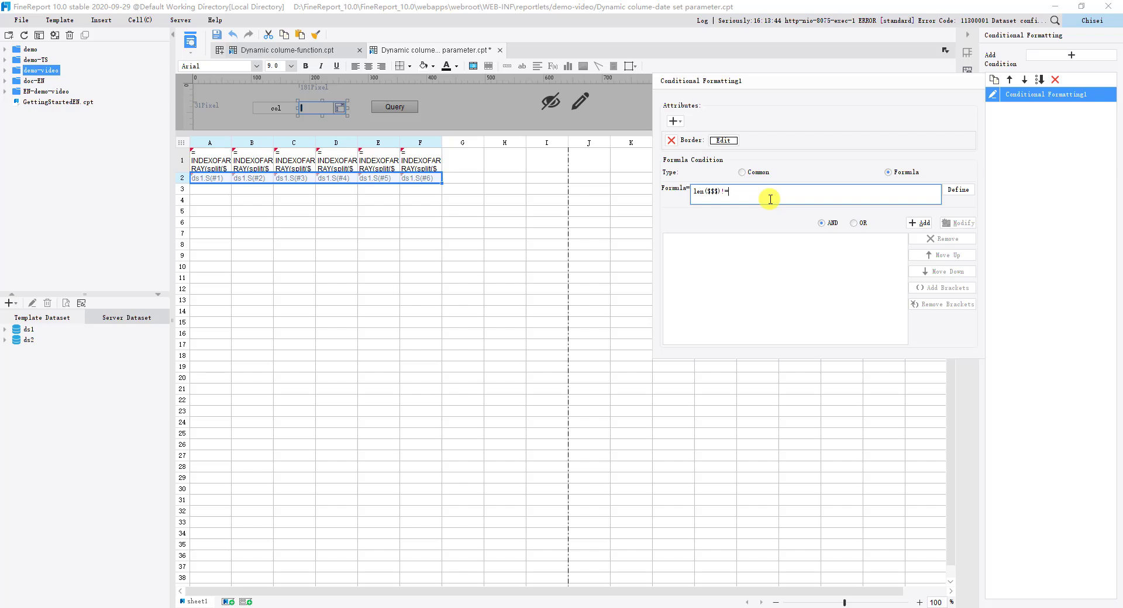
left_click(951, 190)
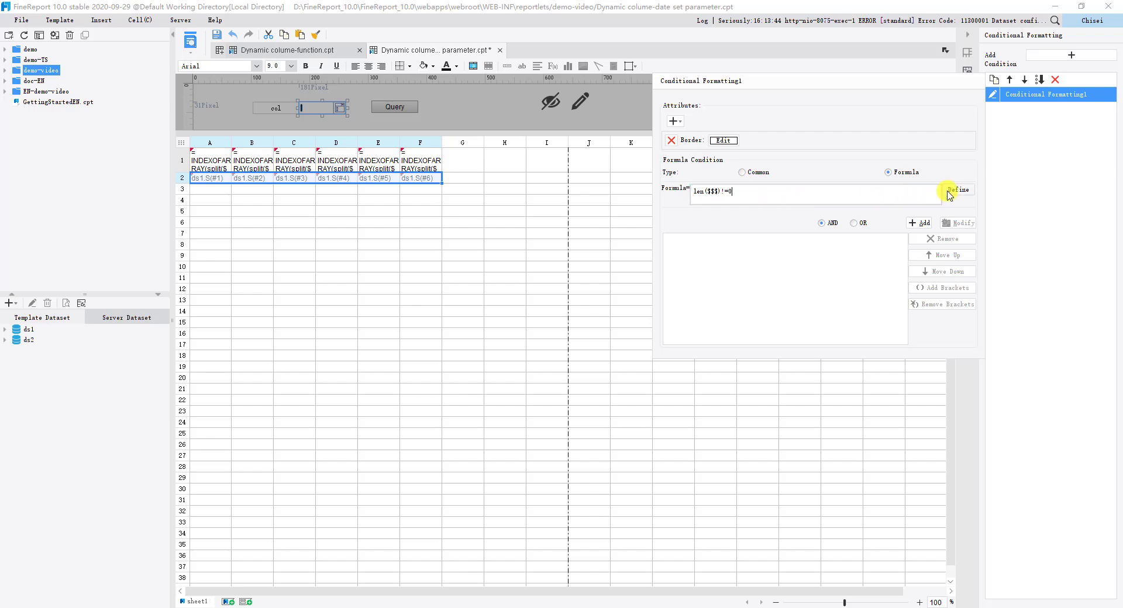
left_click(601, 257)
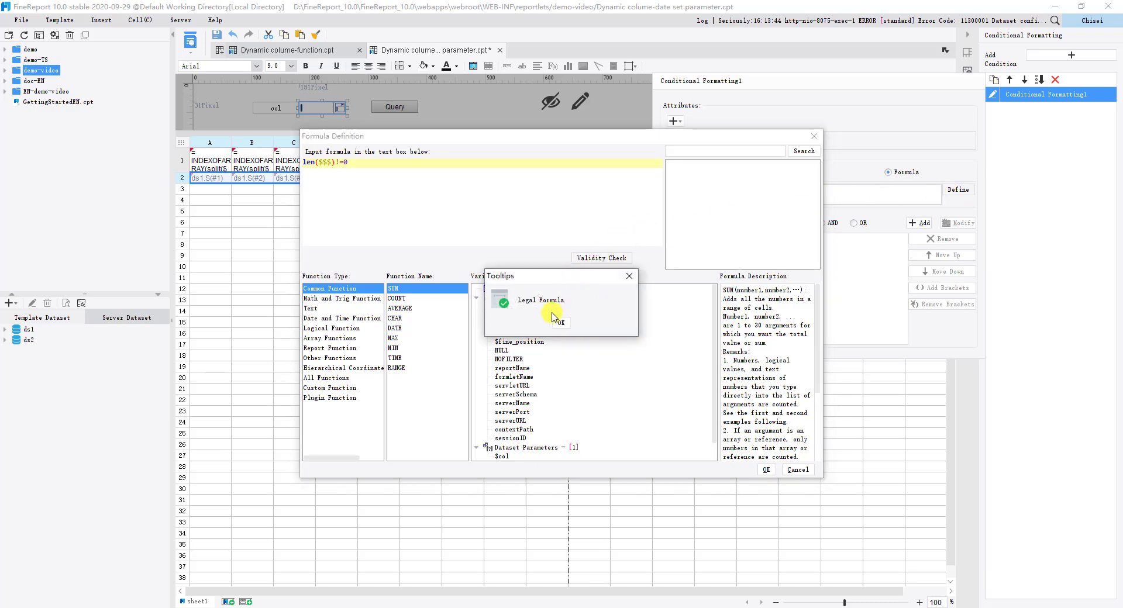
left_click(559, 323)
left_click(766, 470)
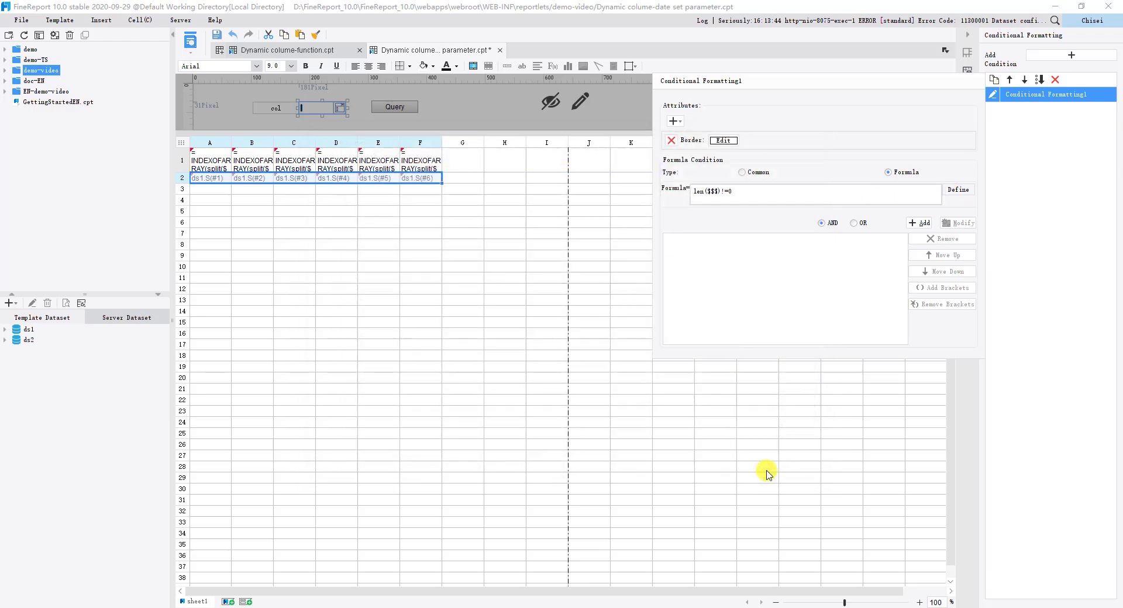
left_click(921, 224)
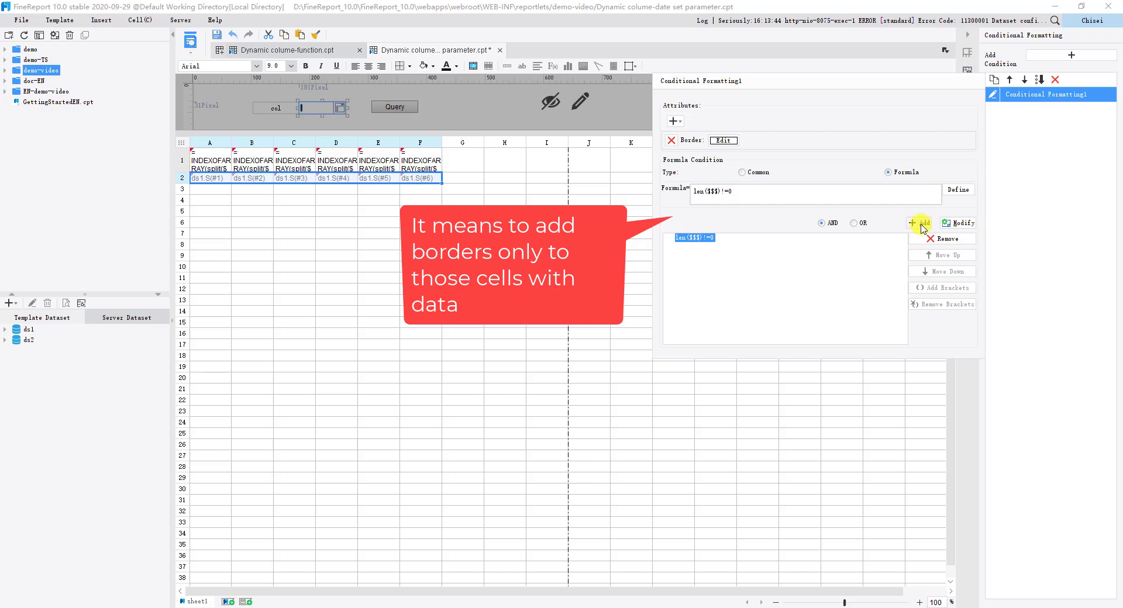
Step: Preview the report and query it with Region and Salesperson selected, adding Product types and Product in successive queries
left_click(198, 40)
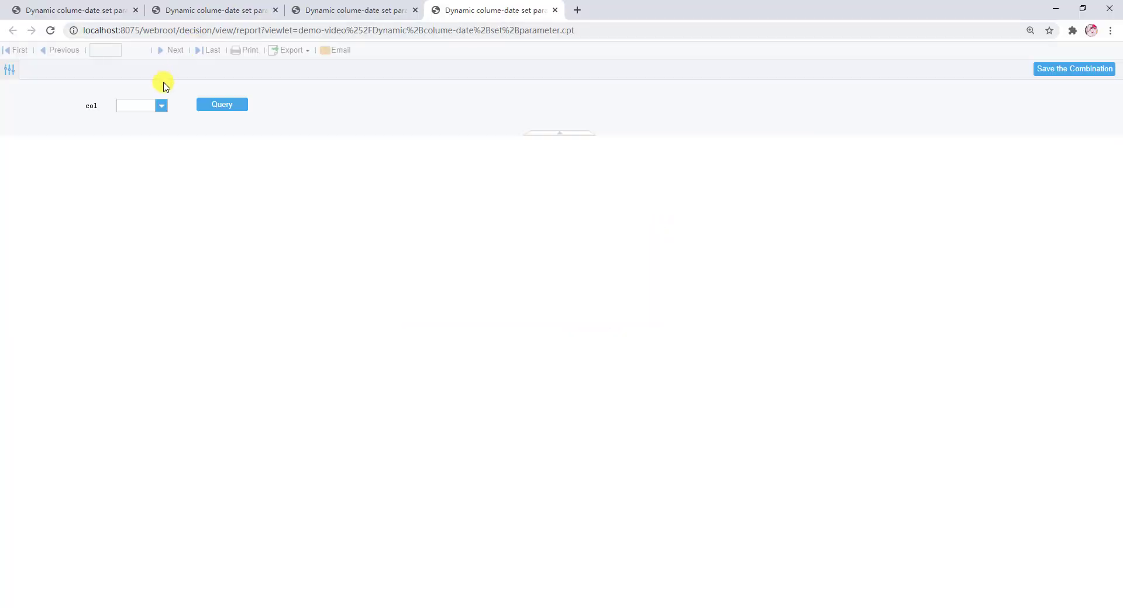
left_click(161, 106)
left_click(145, 131)
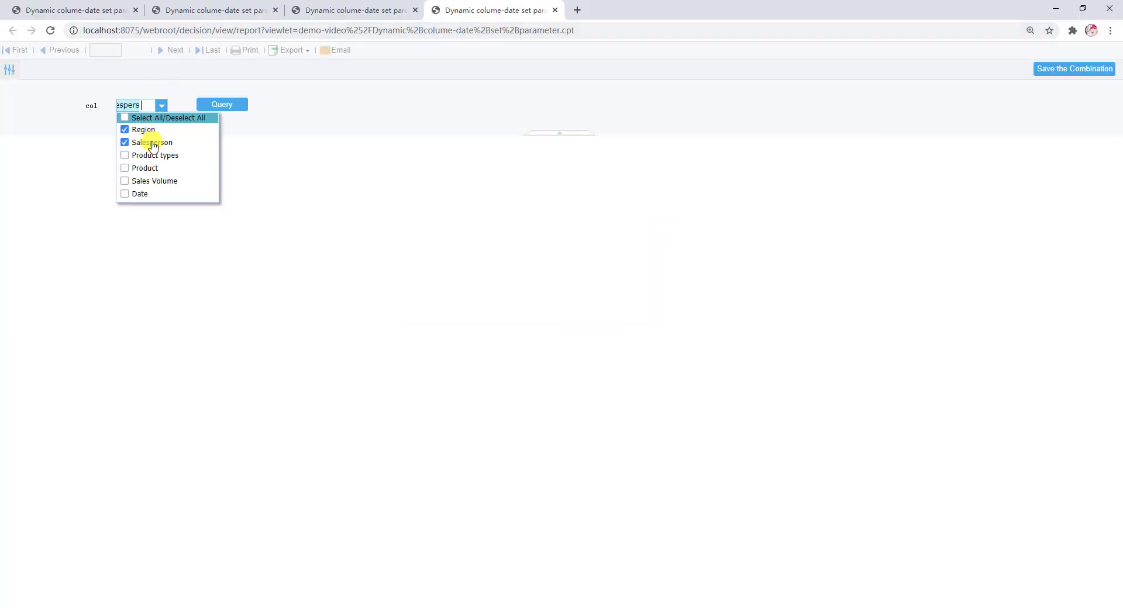
left_click(220, 105)
left_click(161, 106)
left_click(159, 156)
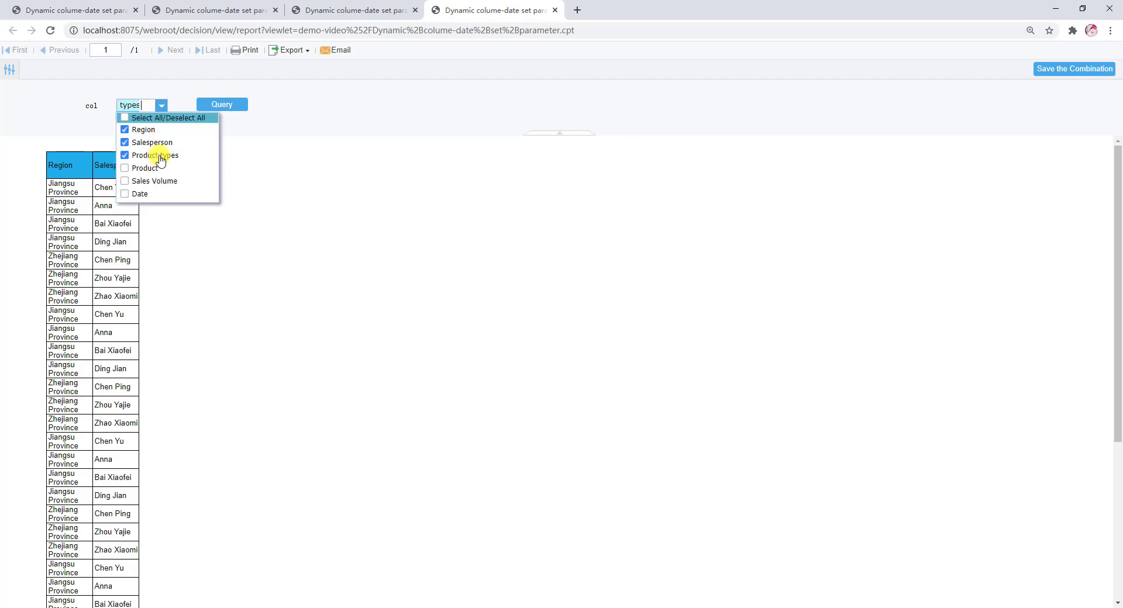
left_click(217, 105)
left_click(161, 106)
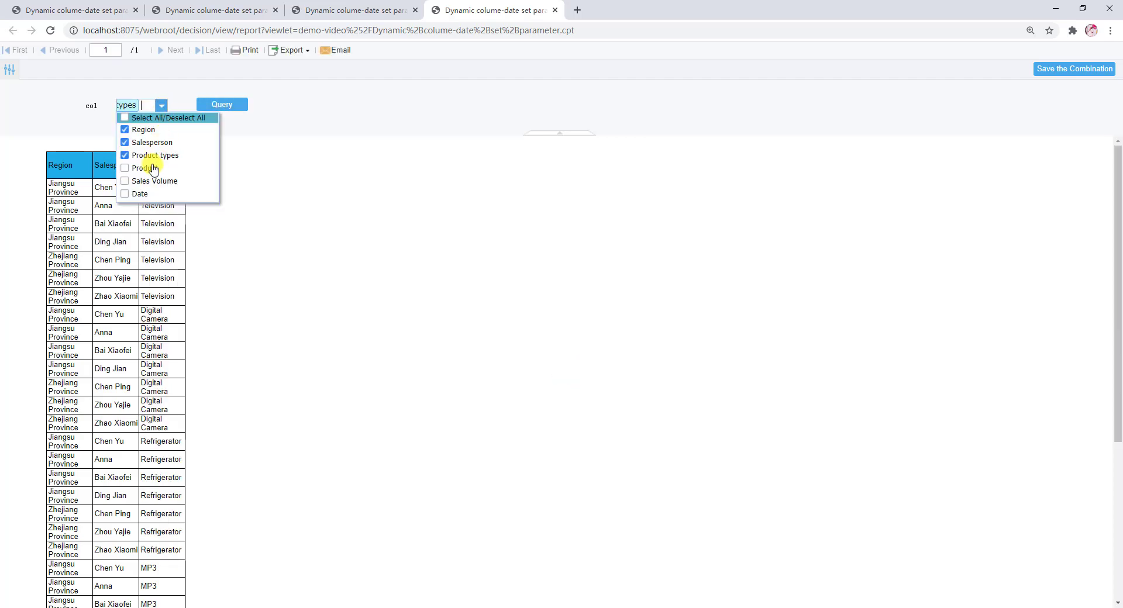
left_click(154, 169)
left_click(214, 110)
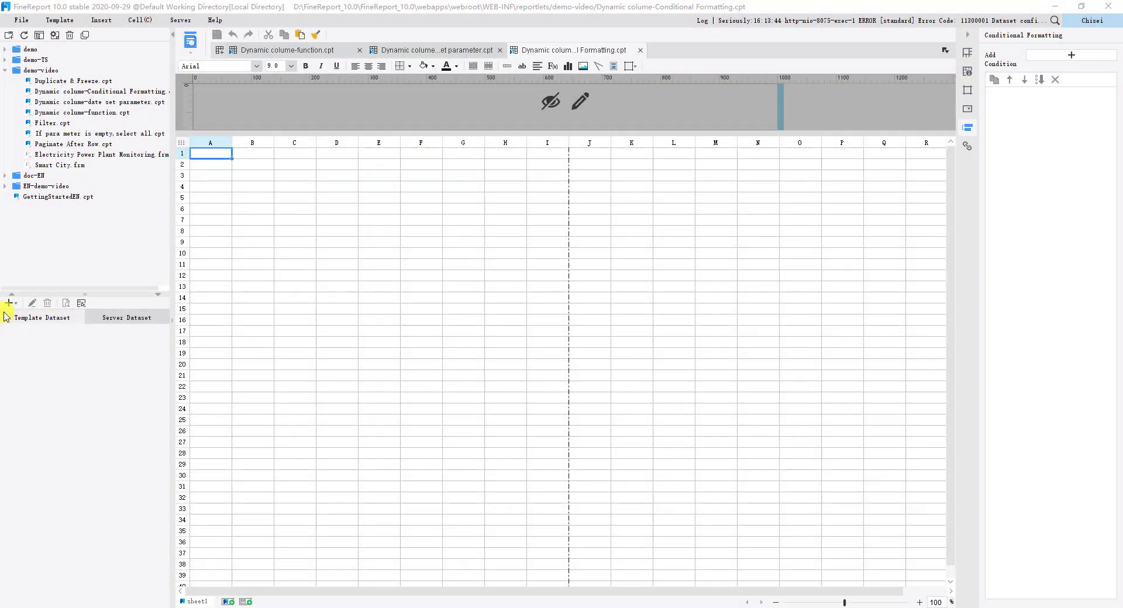
Step: Create the database query ds1 with SELECT * FROM SALES_BASIC WHERE Product='MP3' in the Conditional Formatting template, previewing its data
left_click(10, 304)
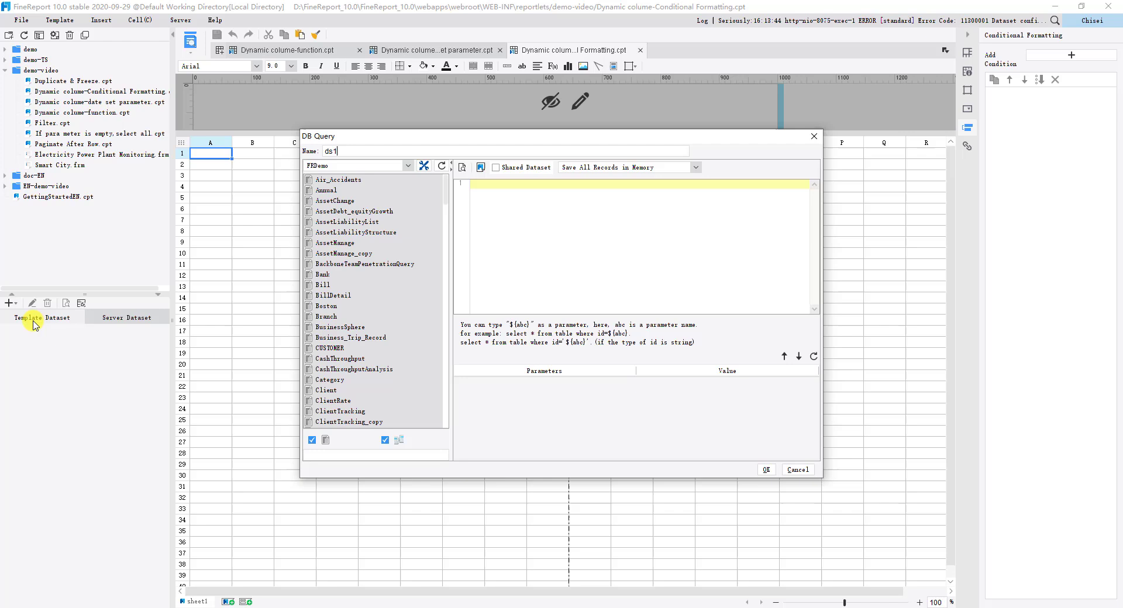
left_click(488, 201)
type("SELECT * FROM SALES_BASIC WHERE Product='MP3'")
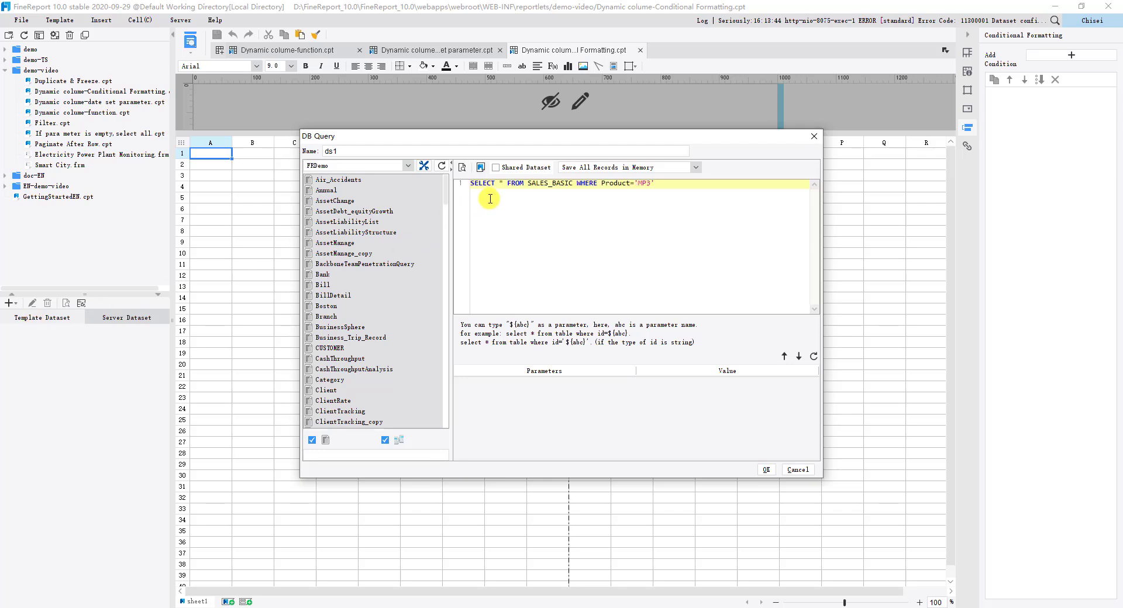
left_click(462, 167)
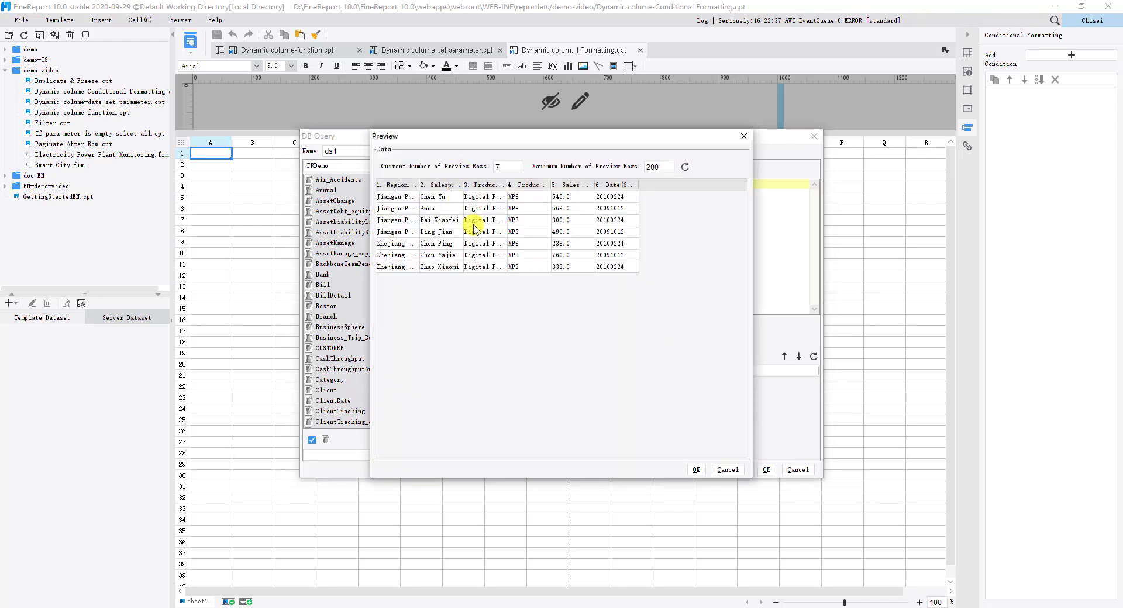
left_click(691, 468)
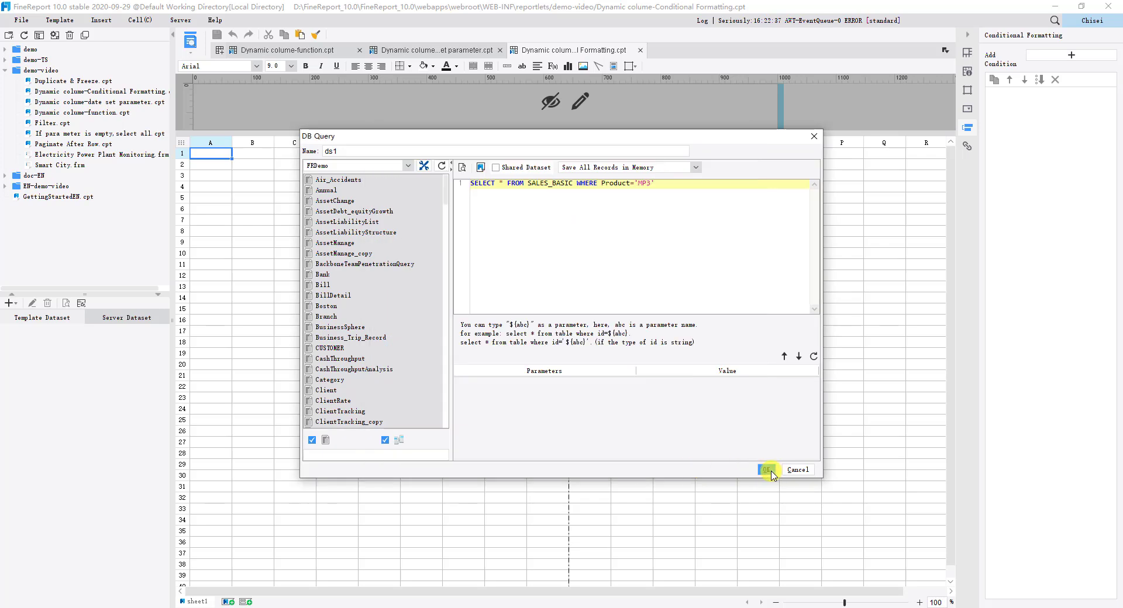
left_click(767, 470)
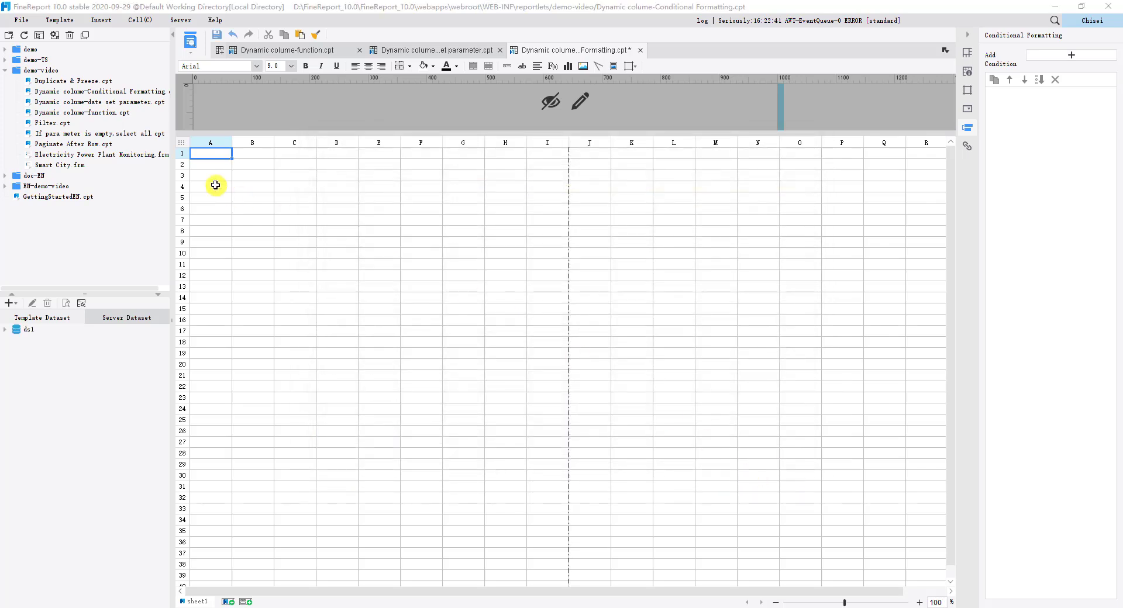
Step: Fill A1 to F1 with the headings Region, Salesperson, Product types, Product, Sales Volume and Date, and place the matching ds1 fields in row 2
left_click_drag(244, 154, 414, 151)
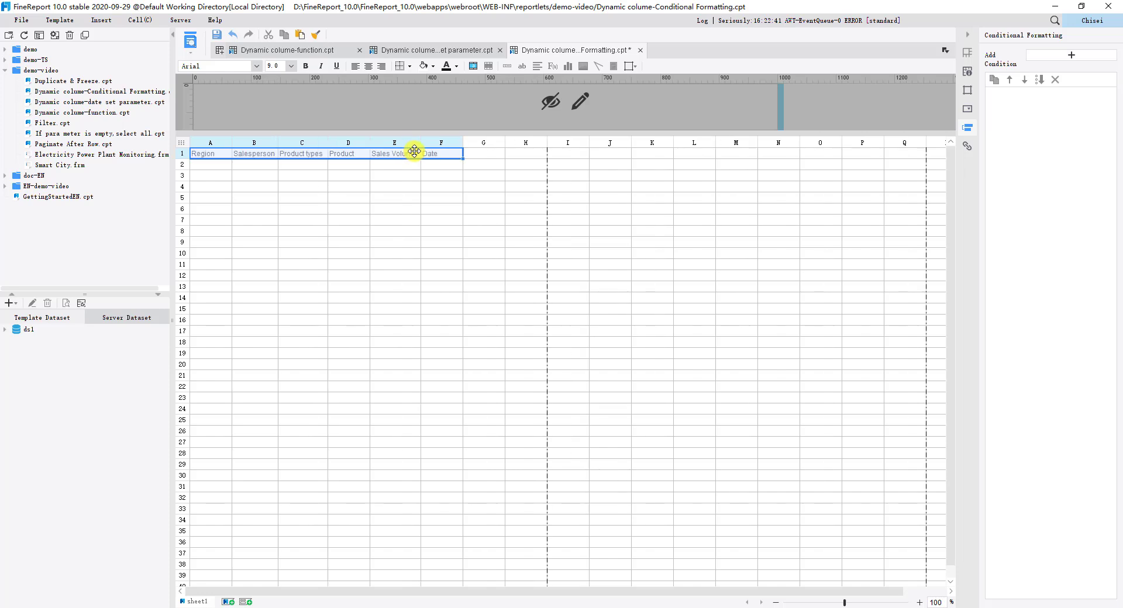
left_click(5, 330)
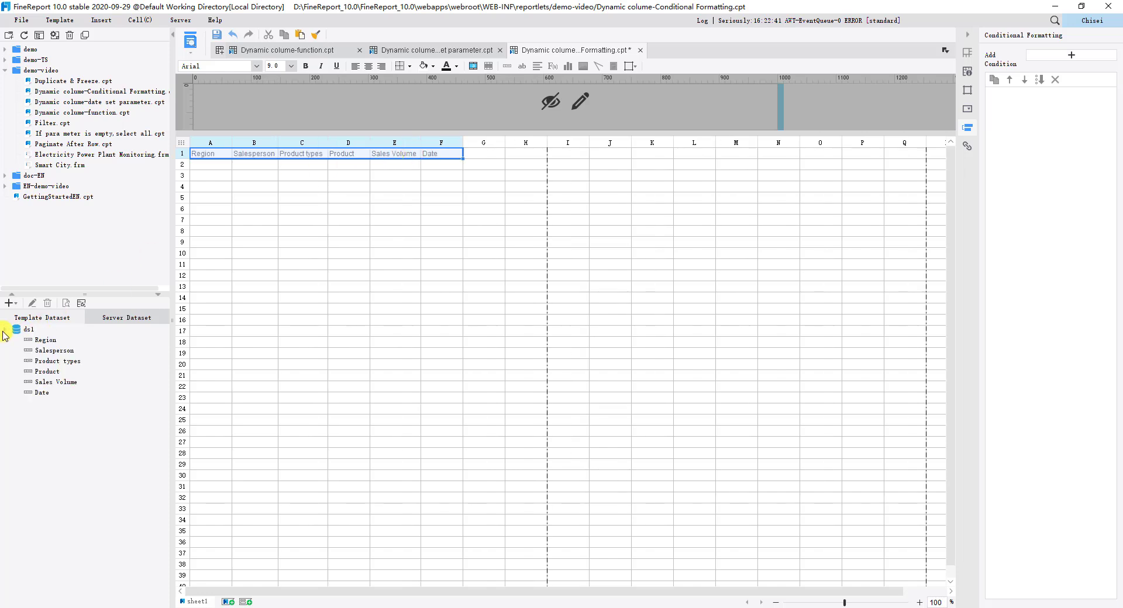
left_click(42, 340)
left_click(43, 393, "shift")
left_click_drag(48, 349, 213, 170)
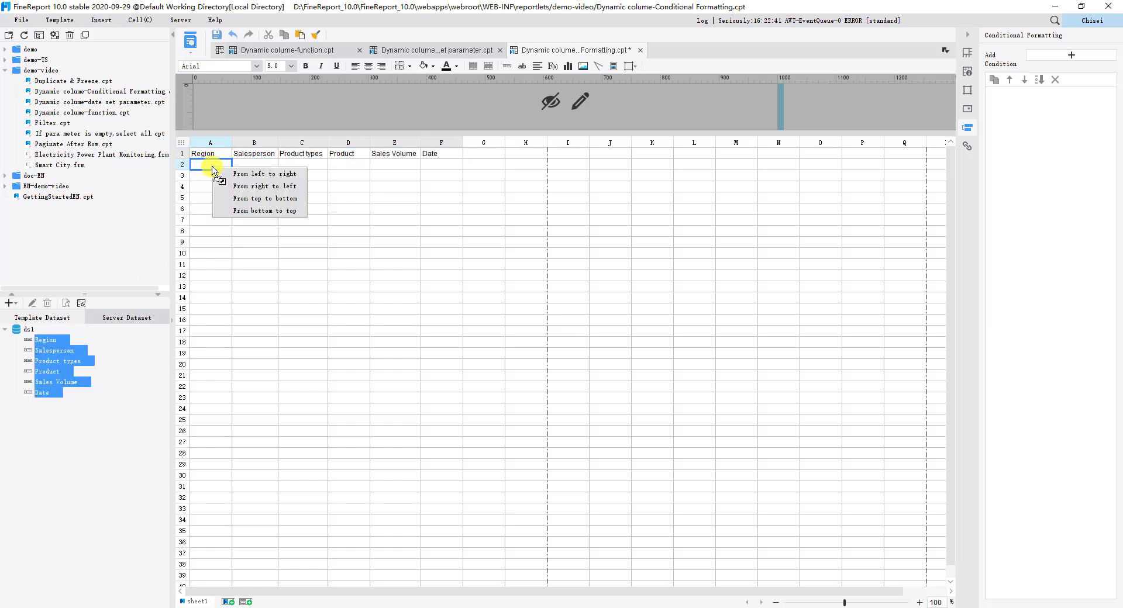
left_click(243, 175)
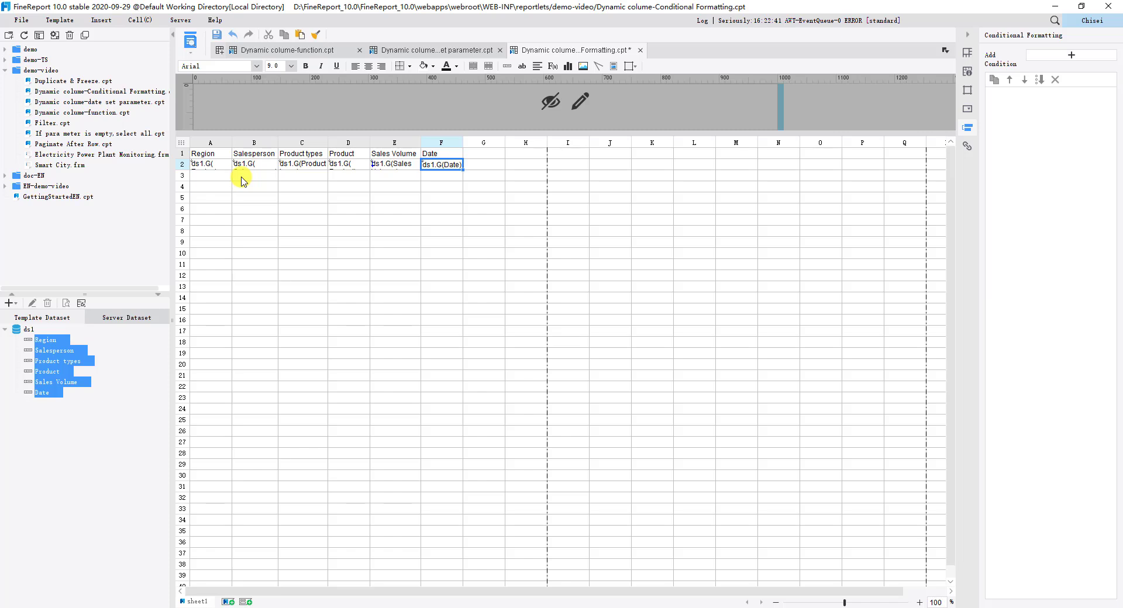
Step: Add borders to cells A1 to F2 and fill the header cells A1 to F1 with light blue
left_click_drag(201, 155, 453, 165)
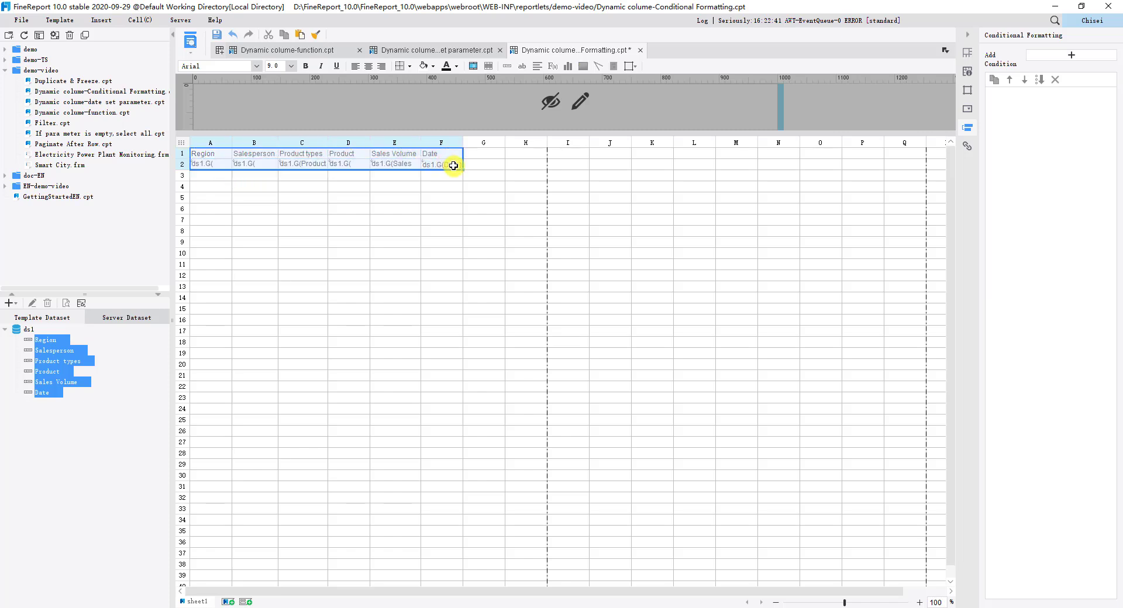
left_click(408, 66)
left_click(416, 105)
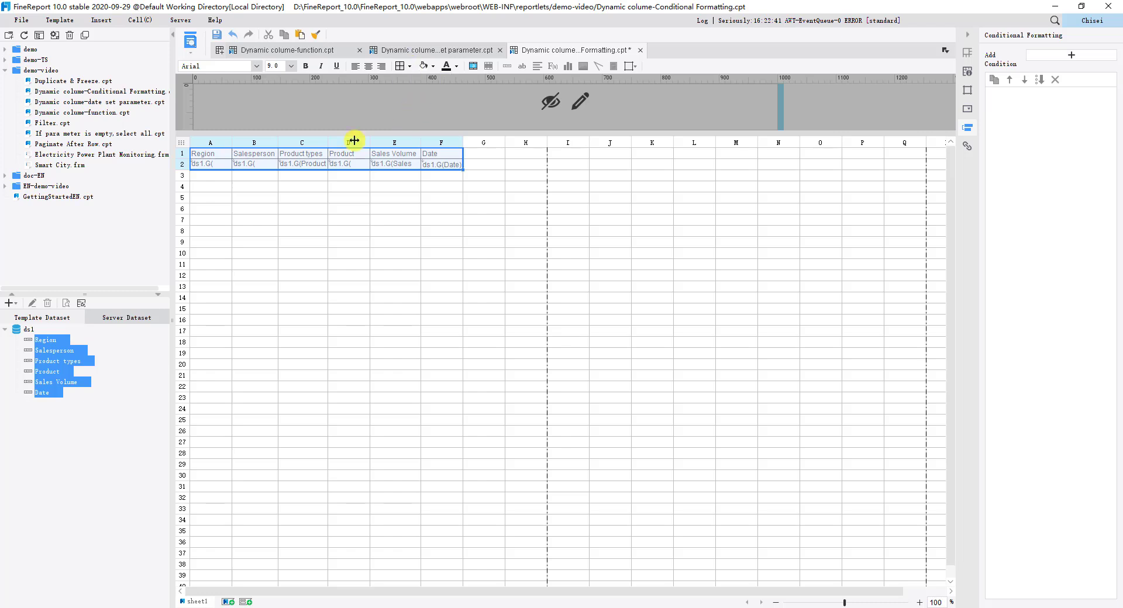
left_click(219, 153)
left_click_drag(219, 153, 441, 151)
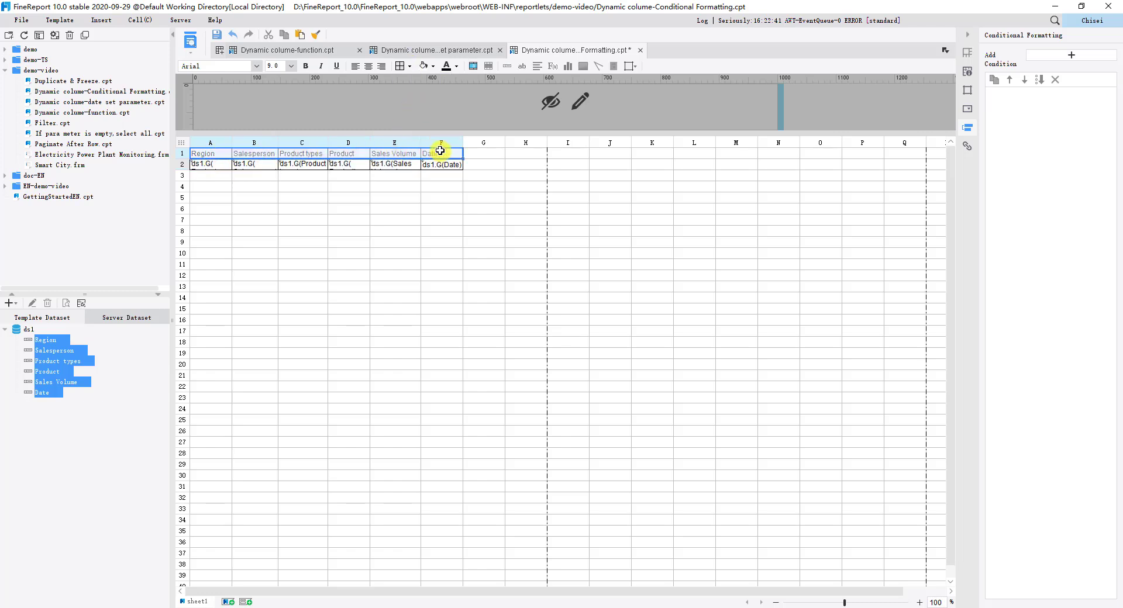
left_click(457, 66)
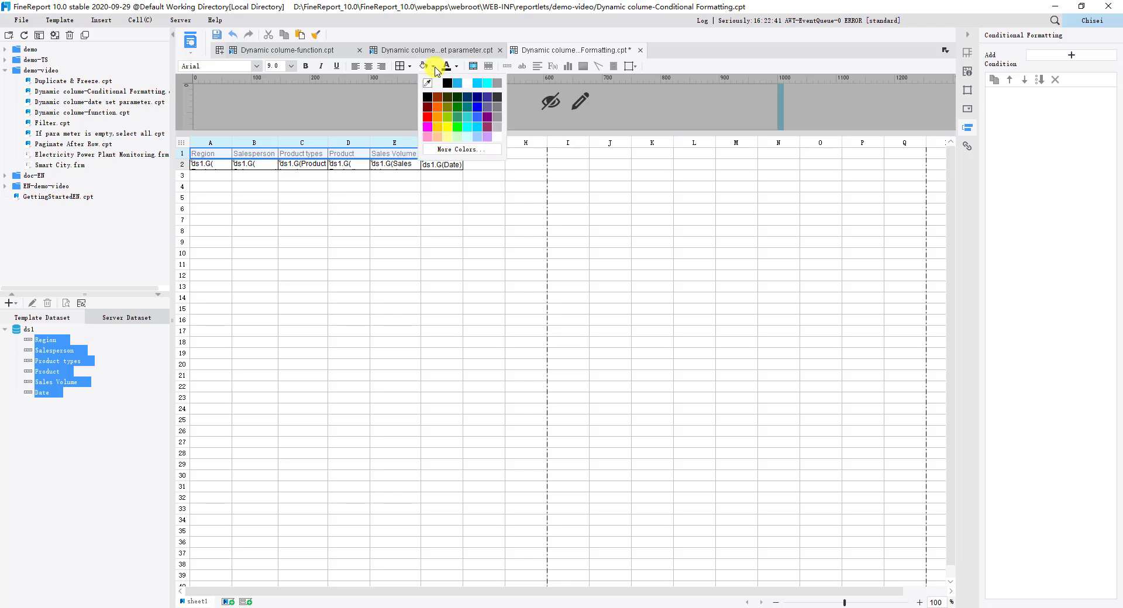
left_click(486, 86)
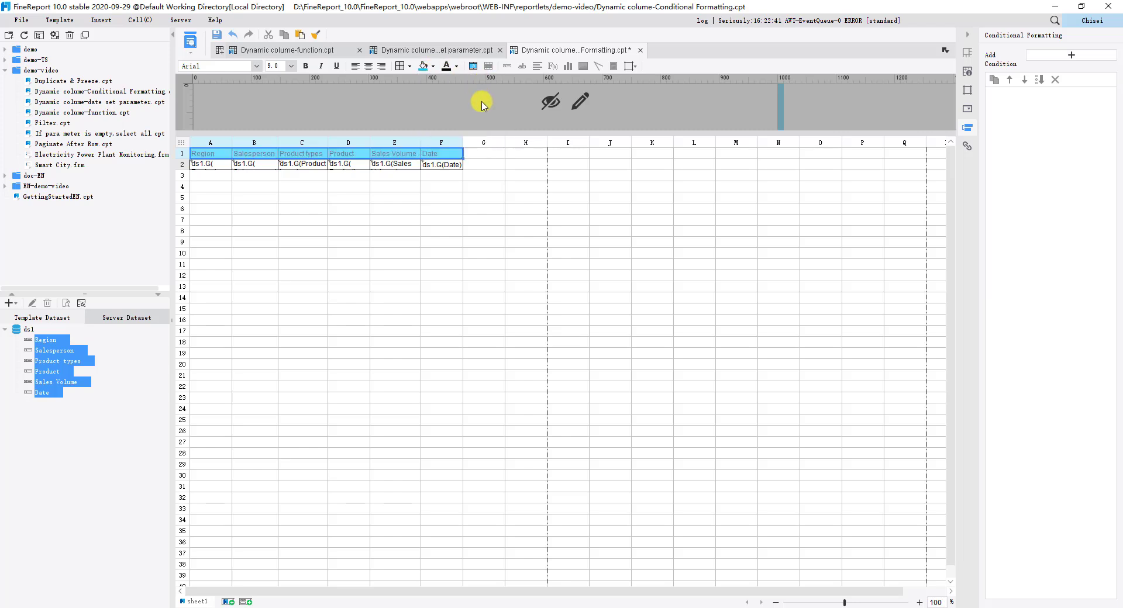
Step: Open the parameter pane for editing and place a label widget with the value col
left_click(586, 101)
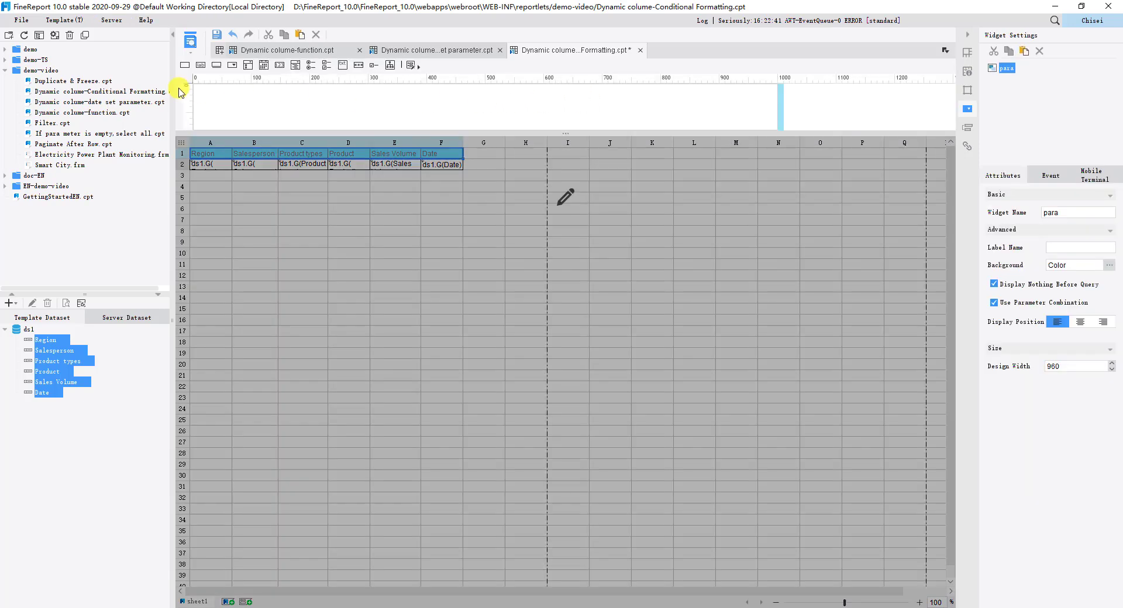
left_click(185, 65)
left_click(245, 105)
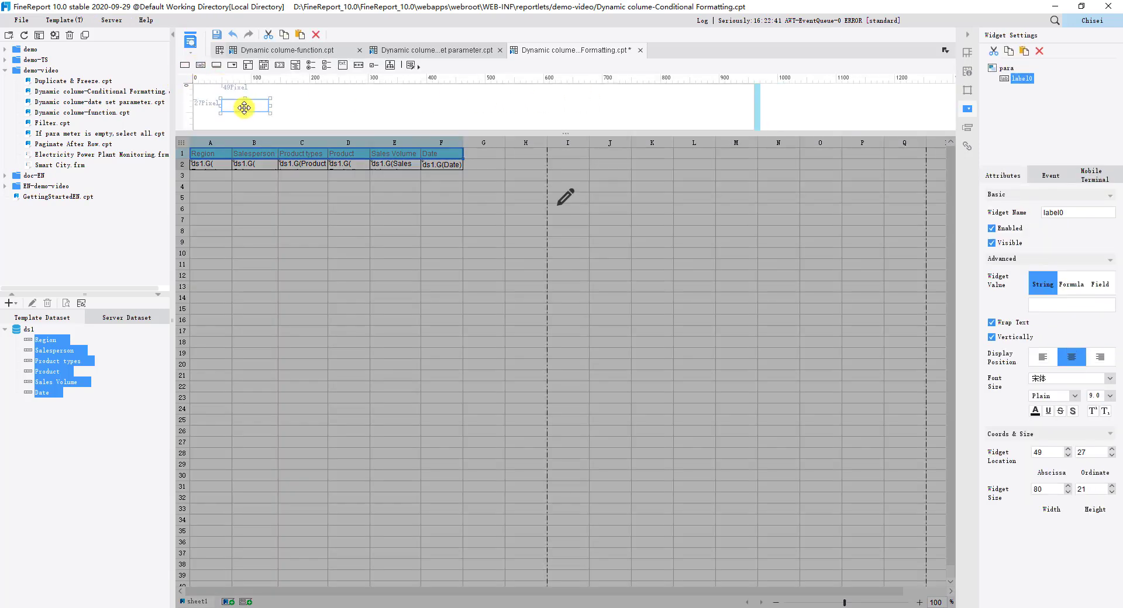
left_click(1048, 299)
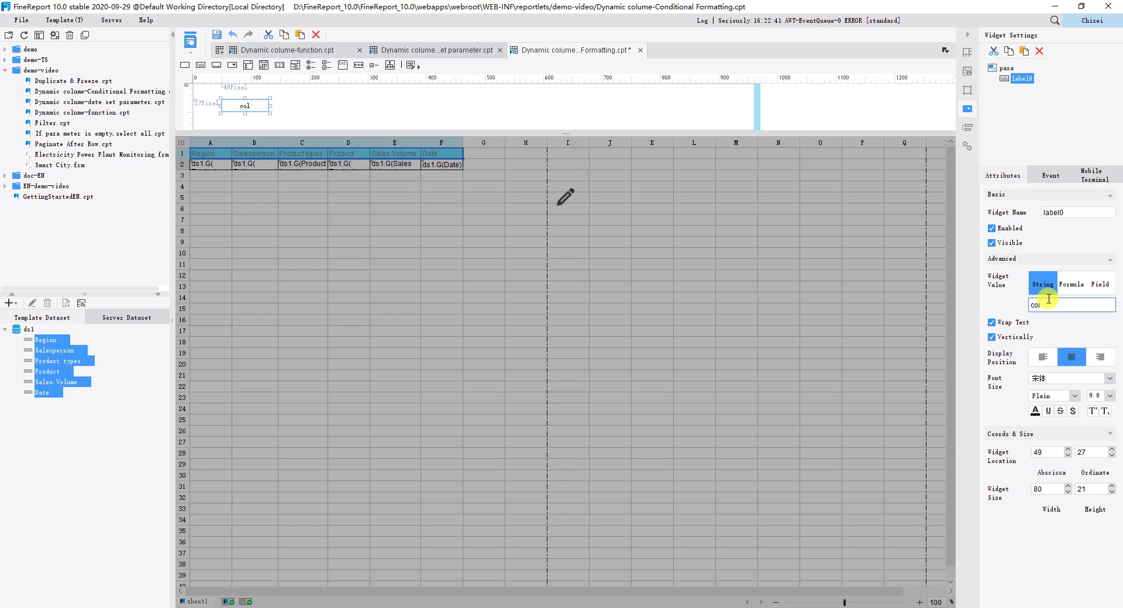
Step: Place a drop-down checkbox widget beside the col label and set its label name to col
left_click(248, 65)
left_click(295, 108)
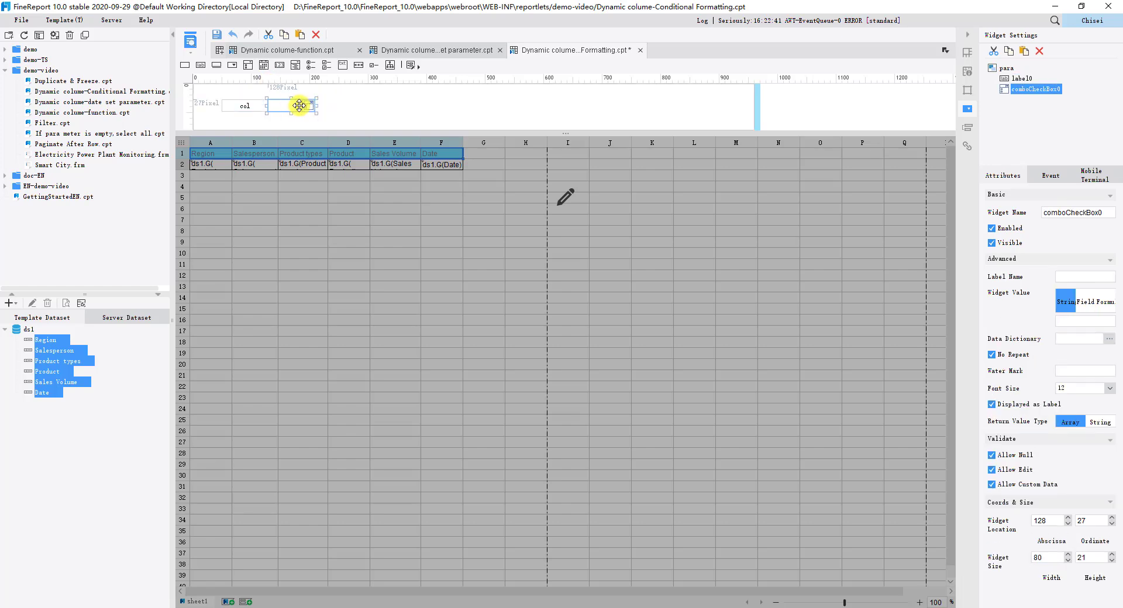
left_click(1071, 279)
Step: Set the drop-down checkbox's data dictionary to Custom and add an entry with Region as both actual and display value
left_click(1109, 339)
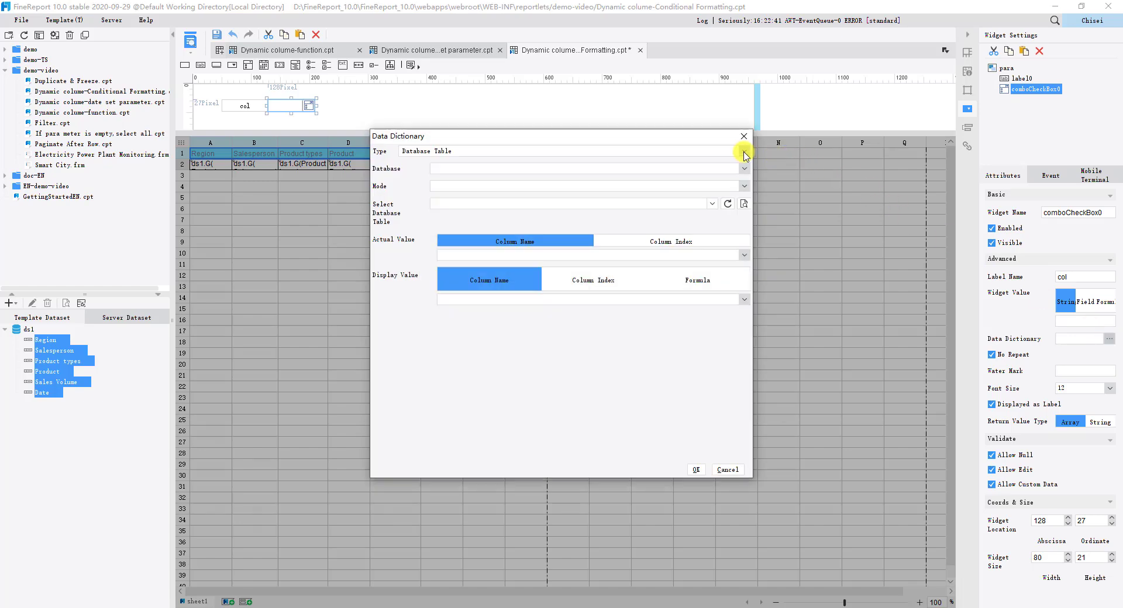
left_click(744, 154)
left_click(655, 182)
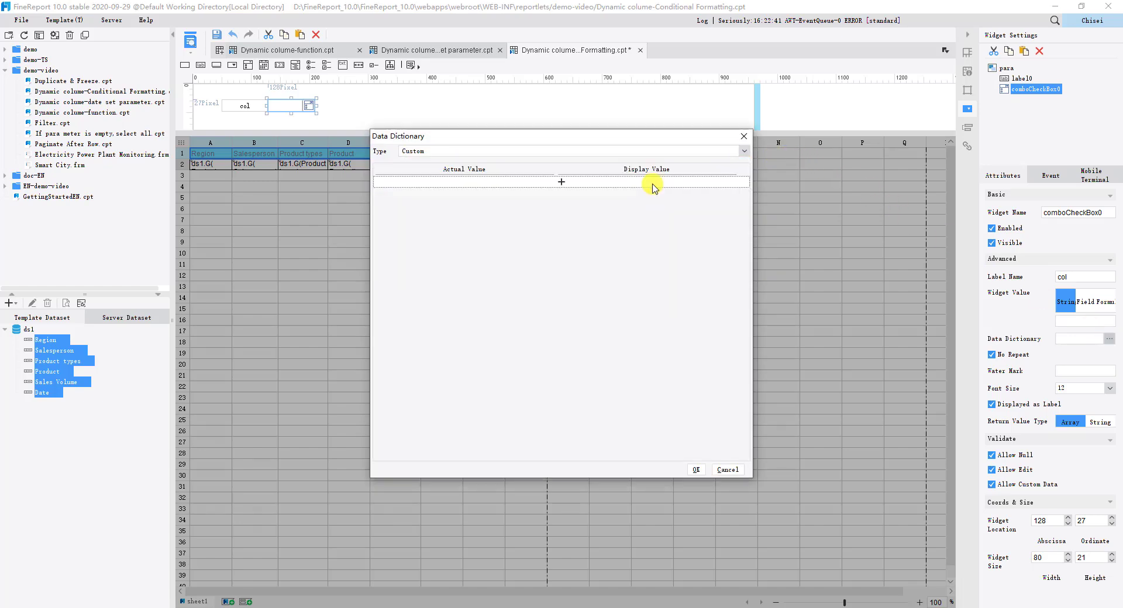
left_click(546, 183)
left_click(484, 183)
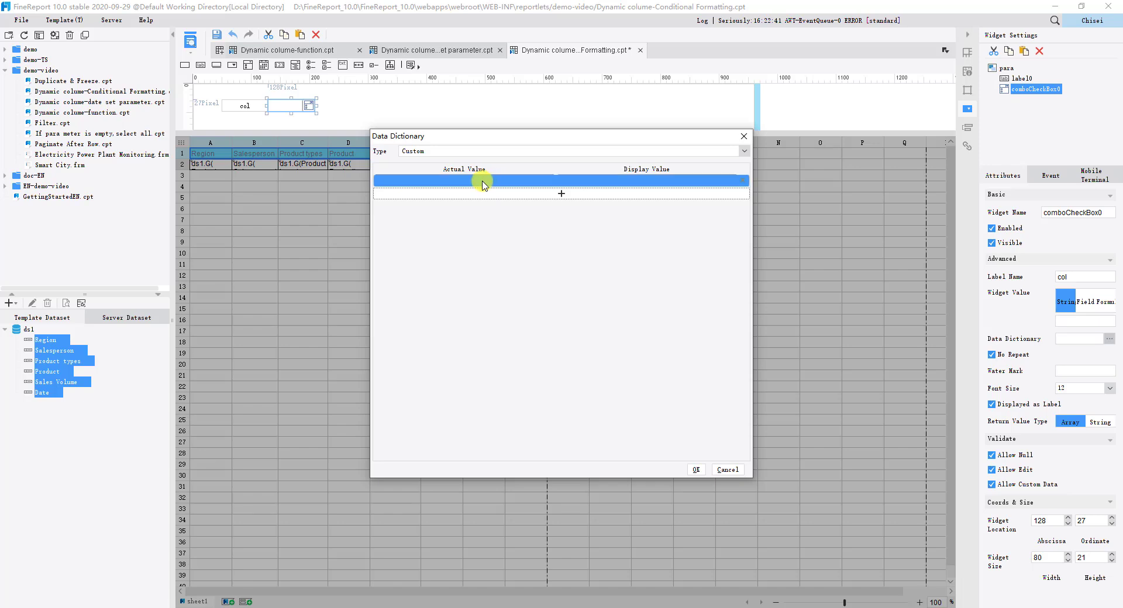
left_click(483, 181)
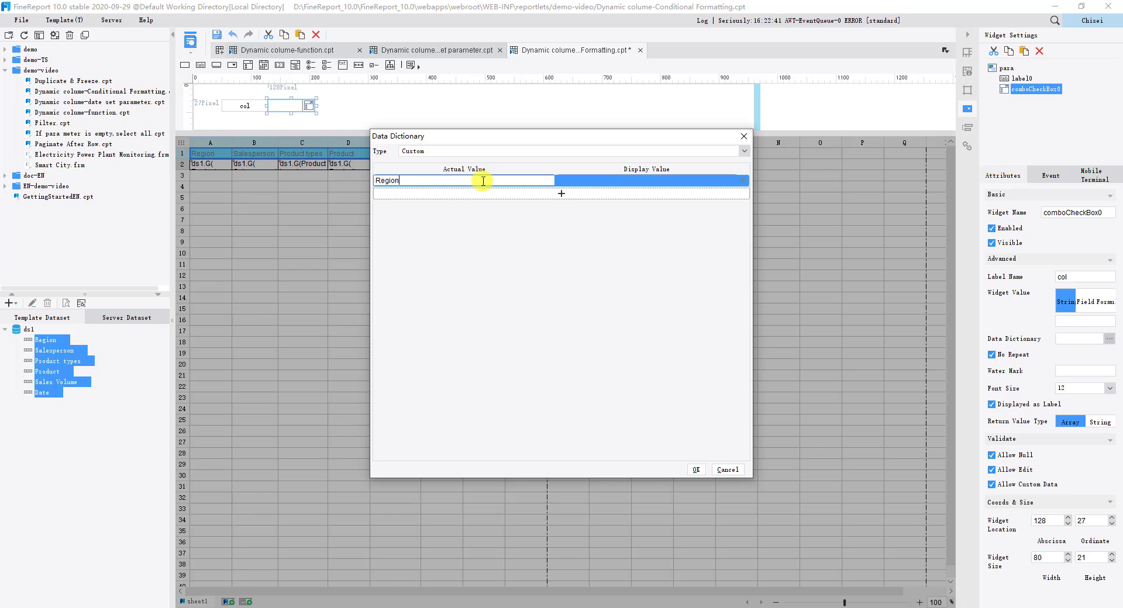
left_click(564, 180)
left_click(561, 193)
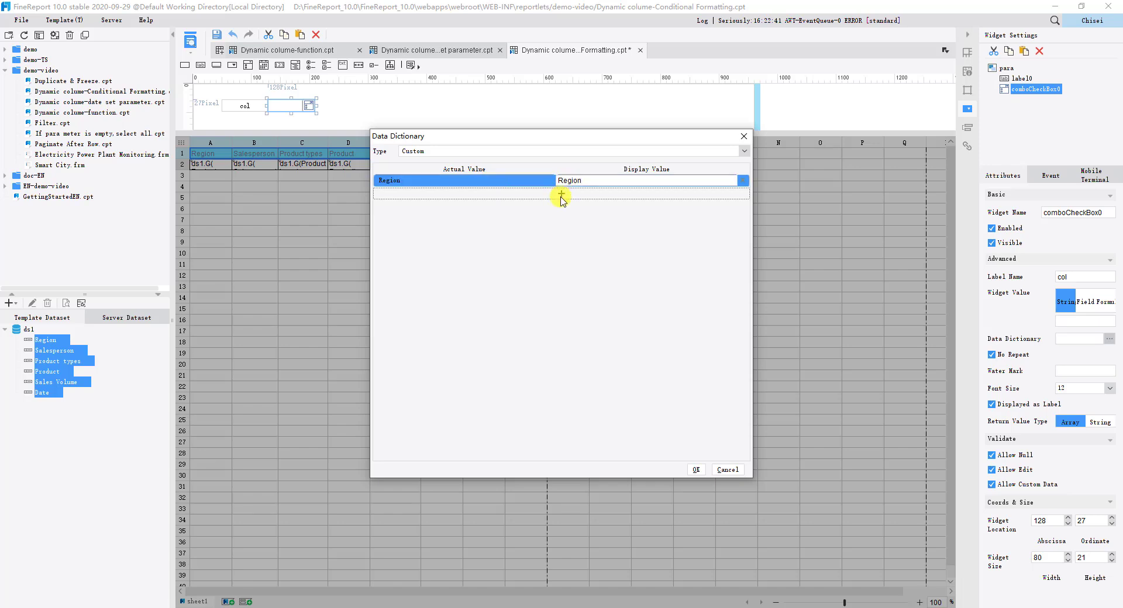
Step: Add a data dictionary entry with Salesperson as both actual and display value
left_click(561, 194)
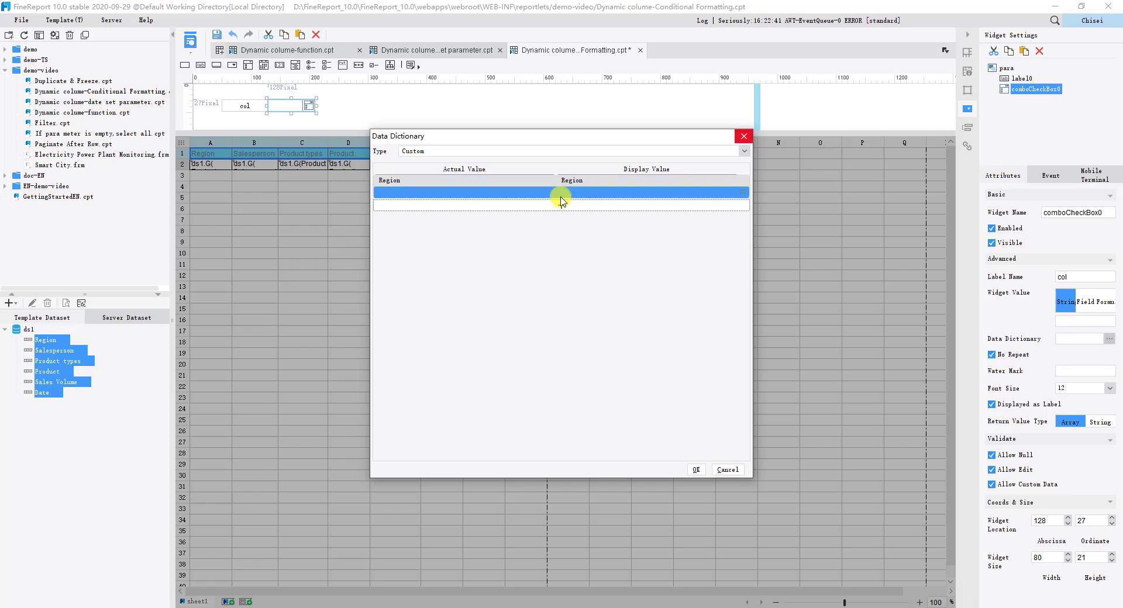
left_click(505, 192)
type("Salesperson")
left_click(582, 194)
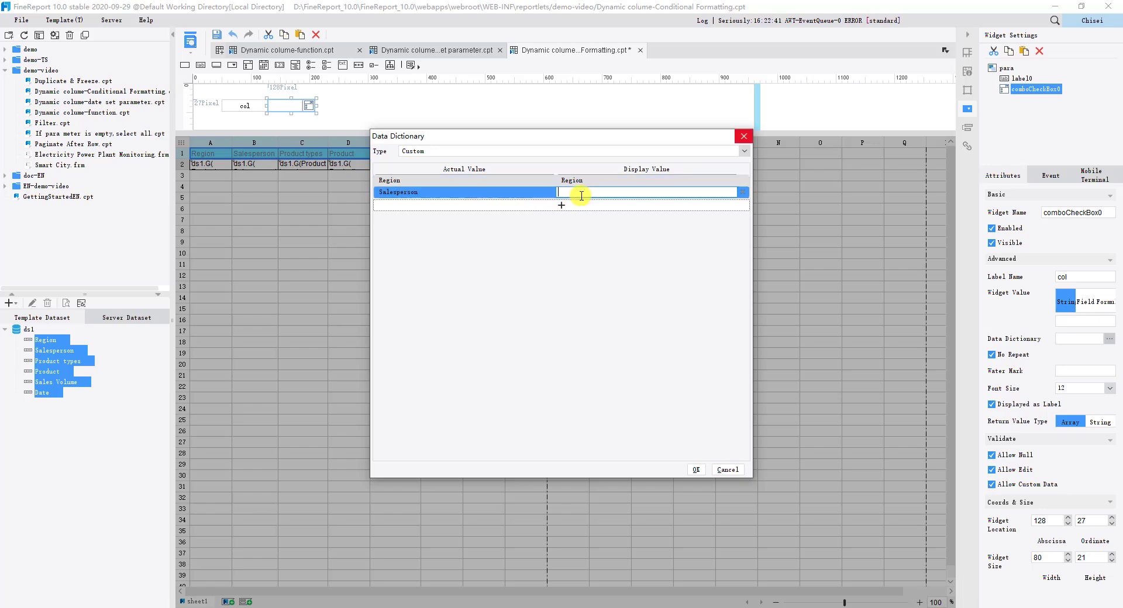
type("Salesperson")
Step: Add a data dictionary entry with Product types as both actual and display value
left_click(561, 206)
left_click(514, 204)
left_click(475, 209)
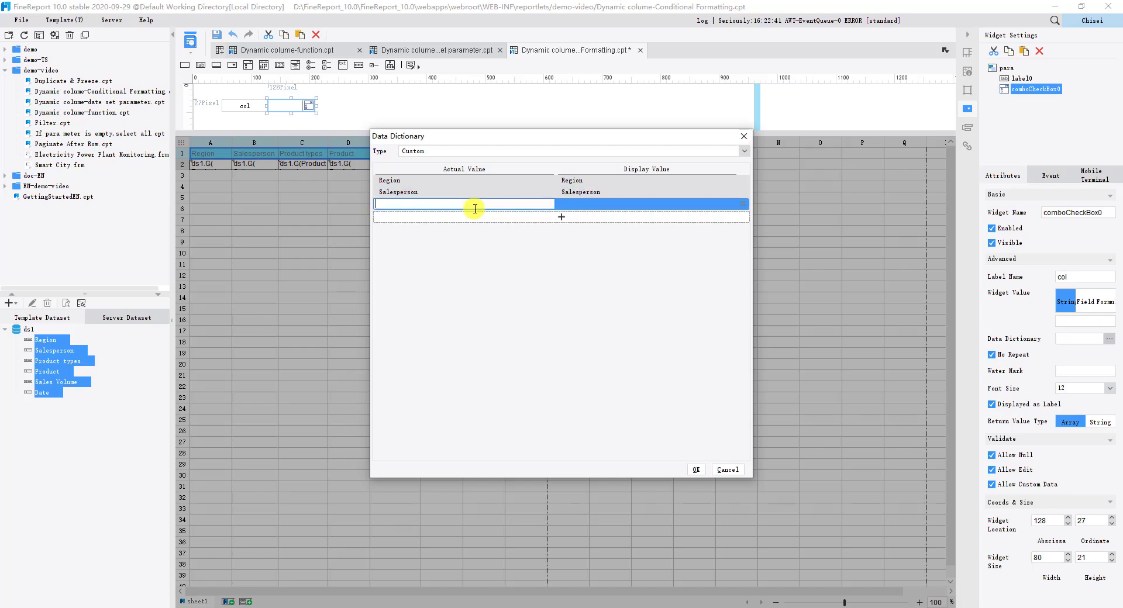
type("Product types")
left_click(560, 204)
type("Product types")
Step: Add a data dictionary entry with Product as both actual and display value
left_click(561, 217)
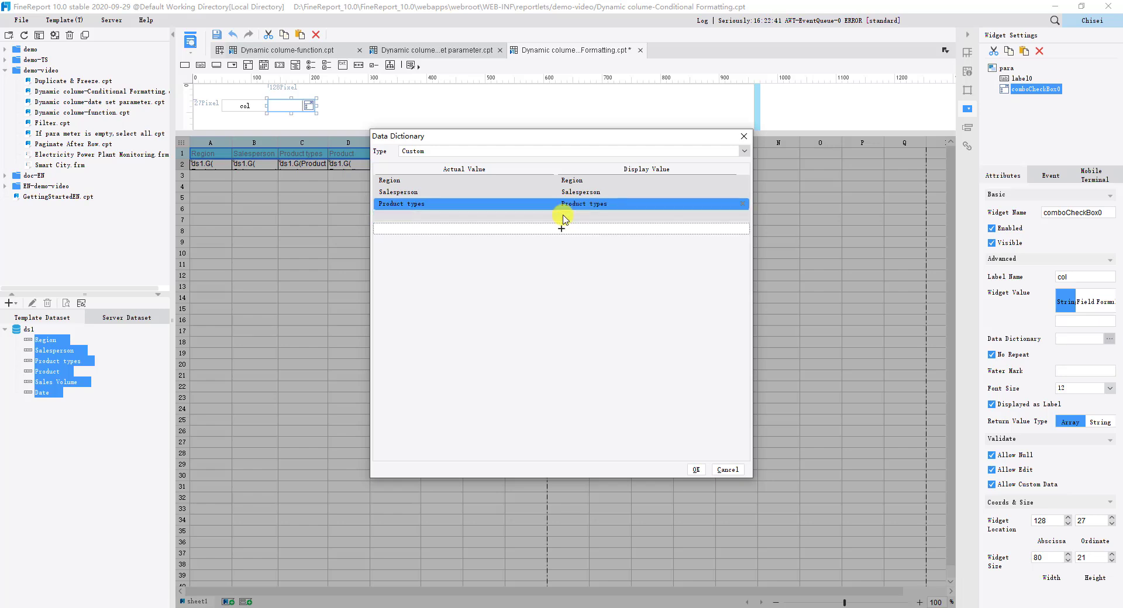
left_click(563, 217)
left_click(476, 216)
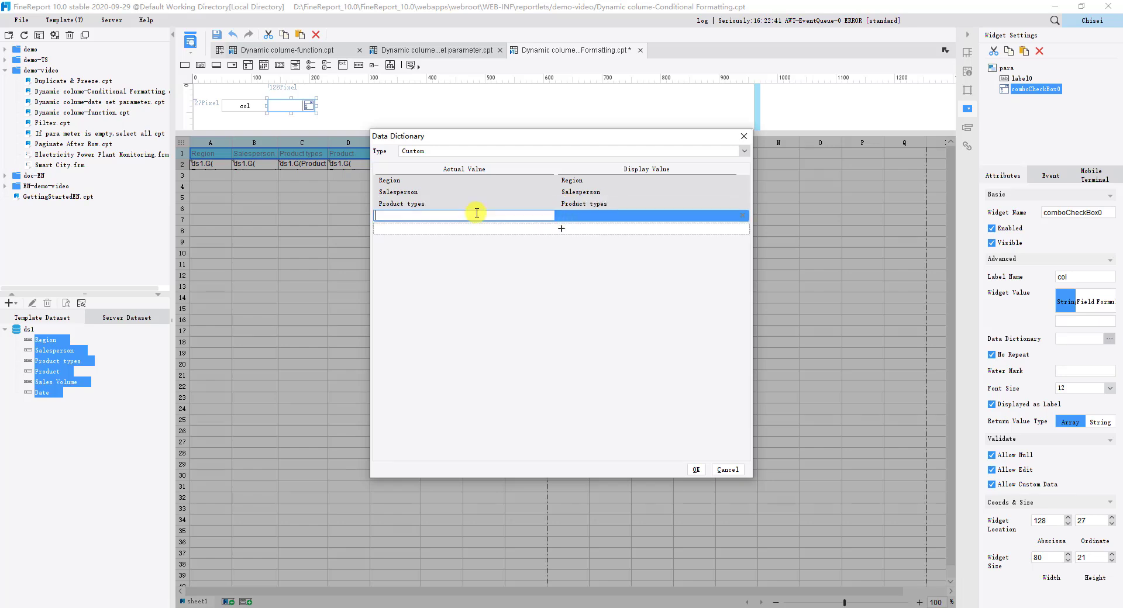
type("Product")
left_click(577, 217)
type("Product")
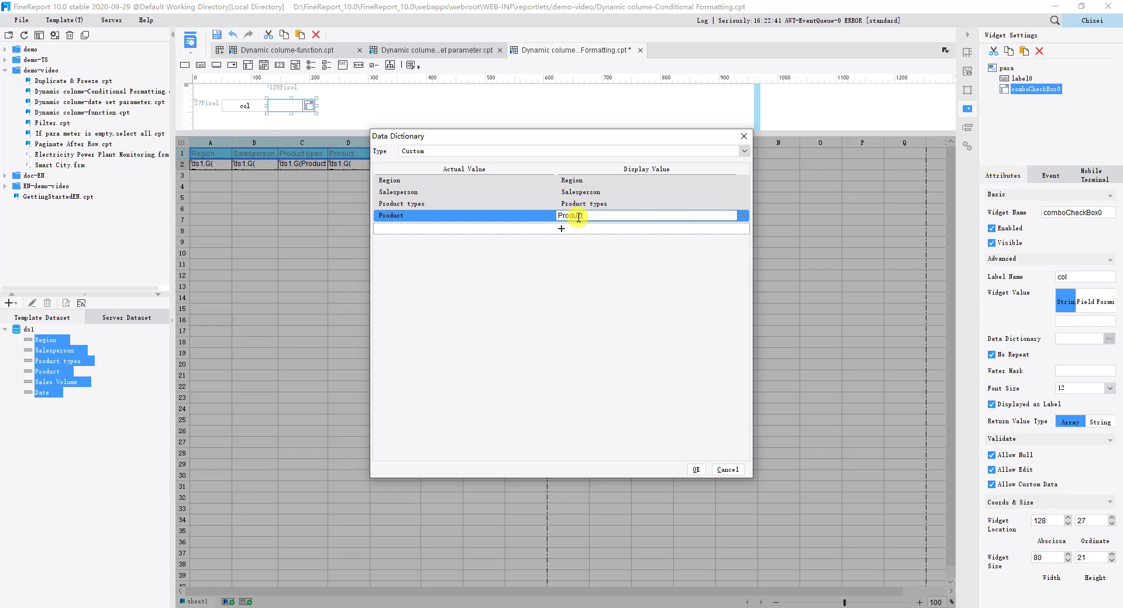
Step: Add a data dictionary entry with Sales Volume as both actual and display value
left_click(560, 229)
left_click(463, 227)
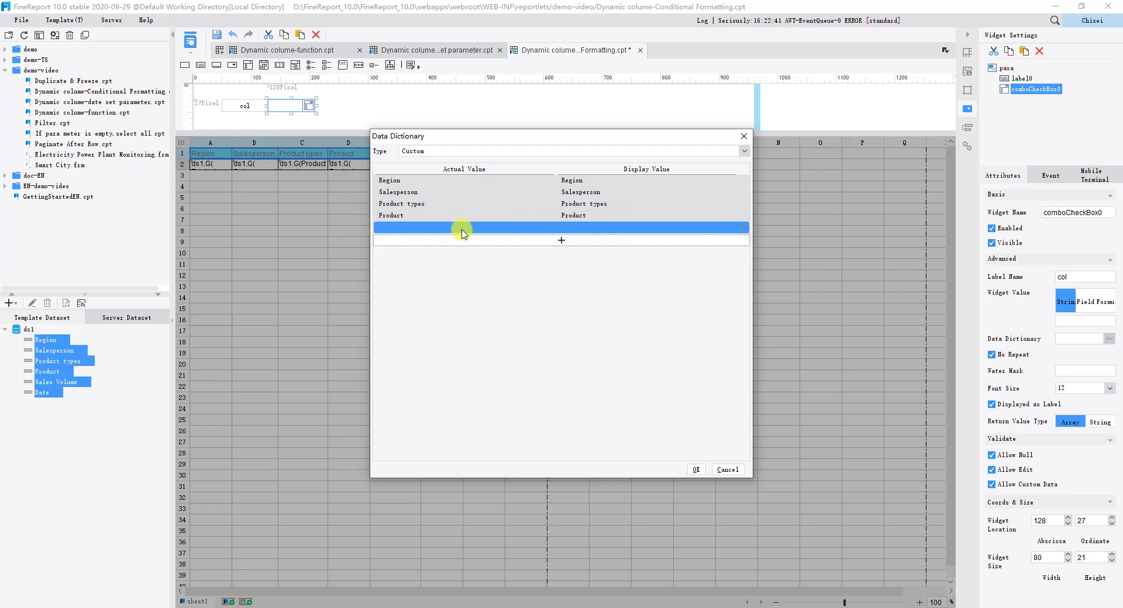
left_click(462, 229)
type("Sales Volume")
left_click(561, 227)
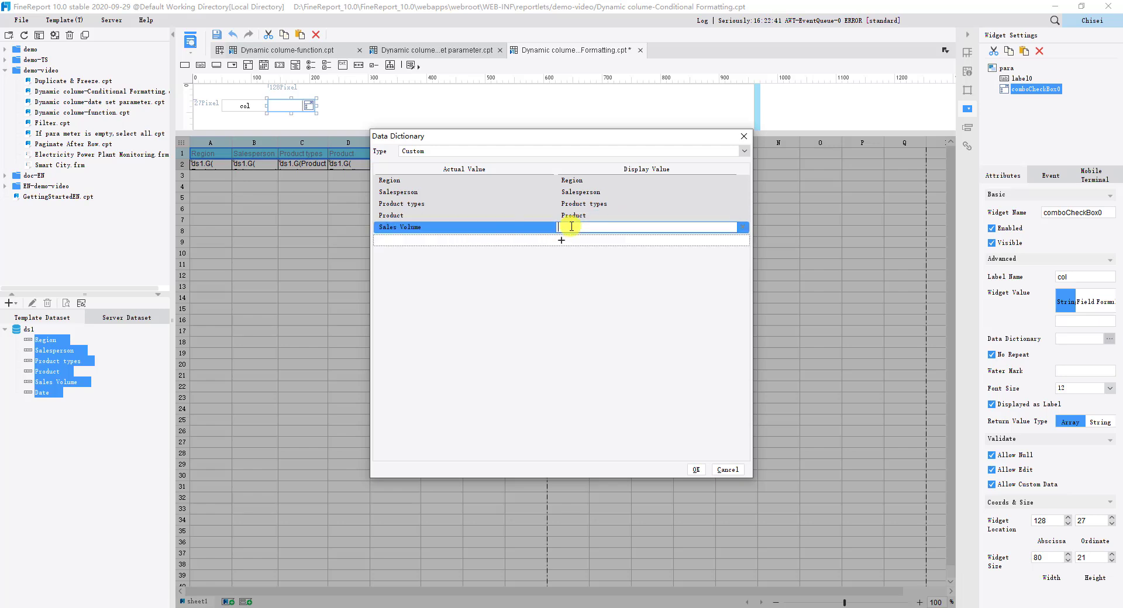
type("Sales Volume")
Step: Add a data dictionary entry with Date as both actual and display value and apply the dictionary
left_click(565, 239)
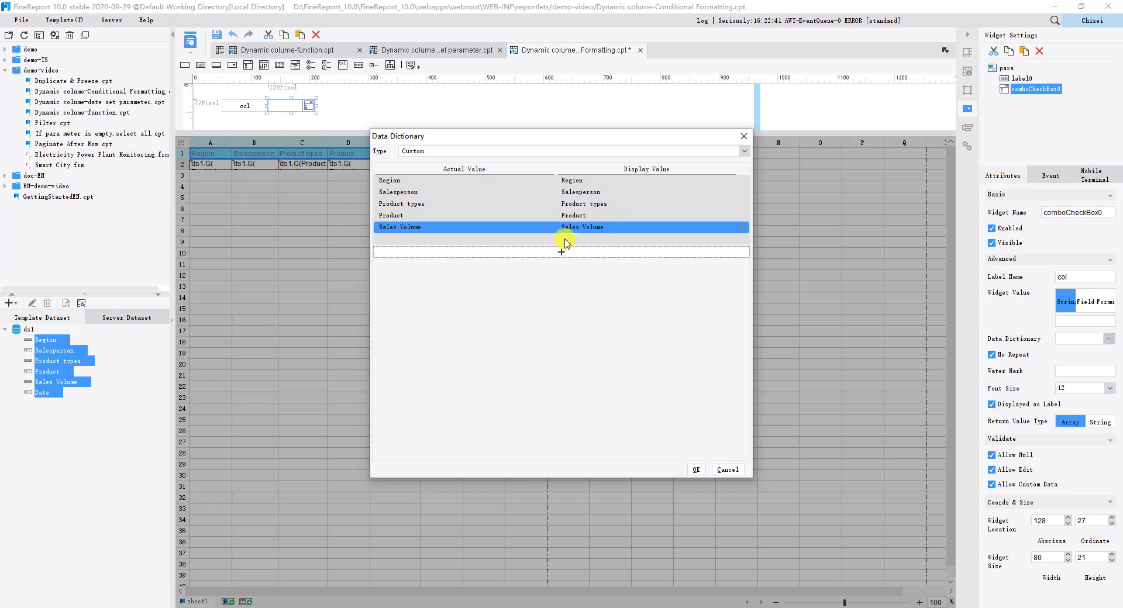
left_click(565, 239)
left_click(537, 238)
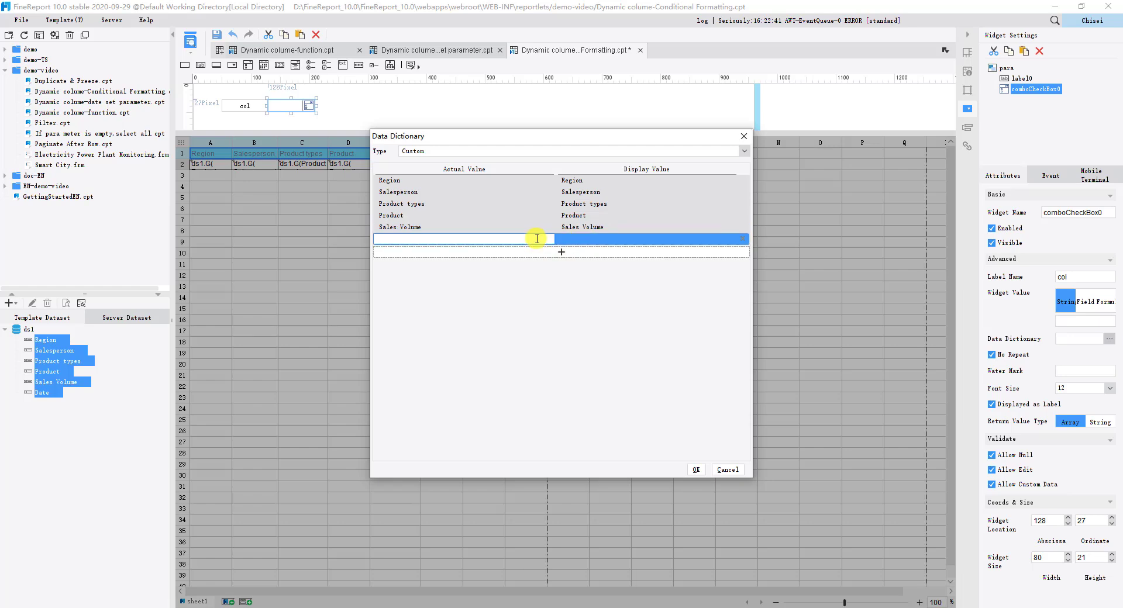
type("Date")
left_click(572, 238)
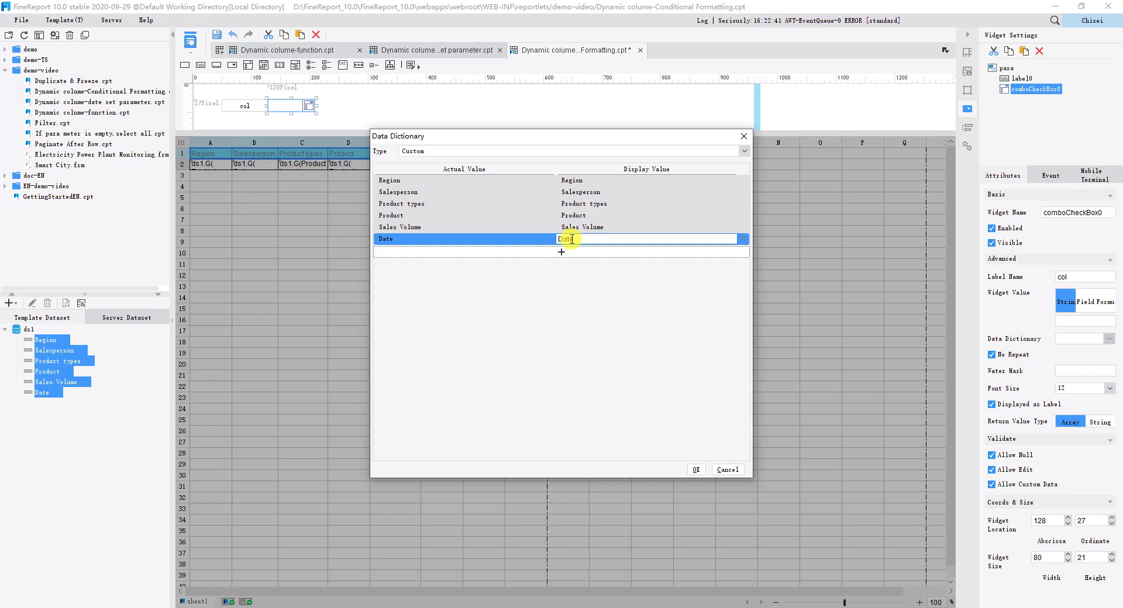
left_click(695, 470)
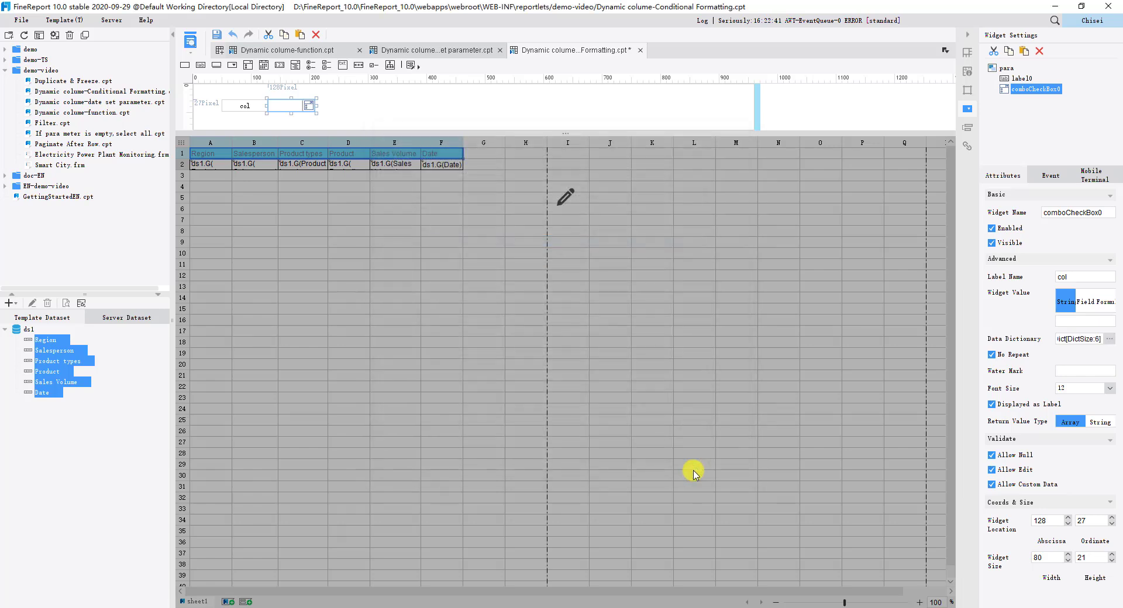
Step: Place a Query button widget beside the drop-down checkbox and return to editing the report body
left_click(693, 472)
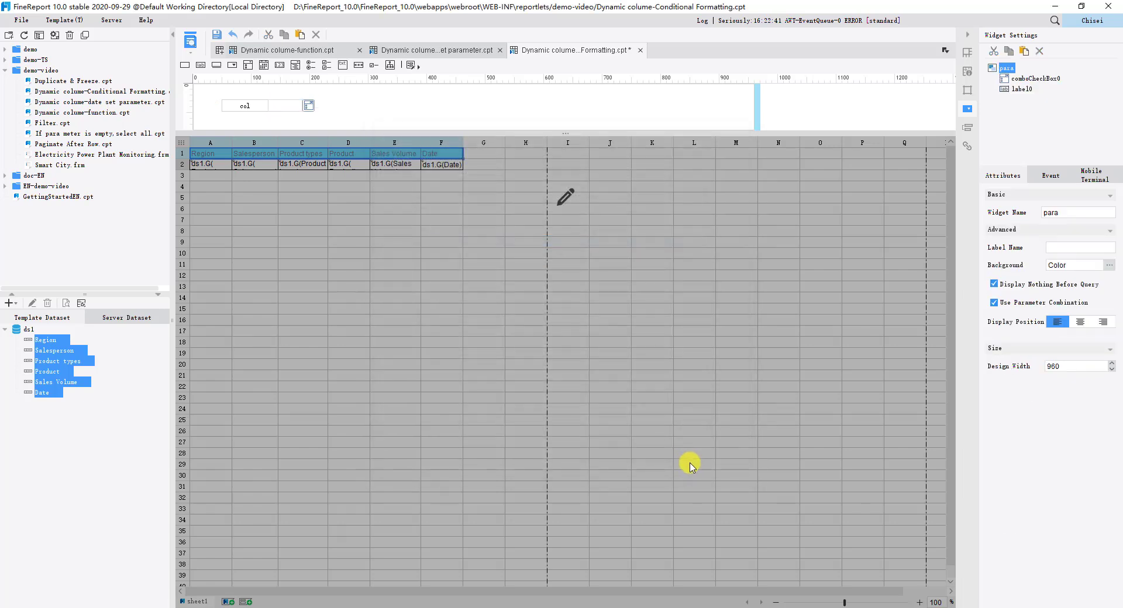
left_click(414, 65)
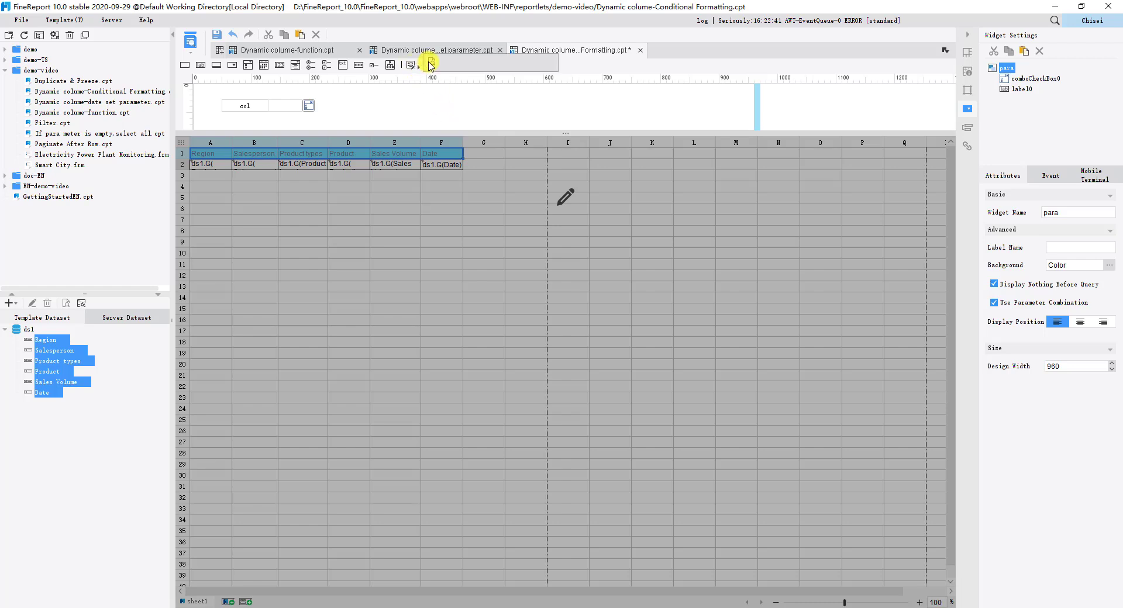
left_click_drag(430, 65, 355, 110)
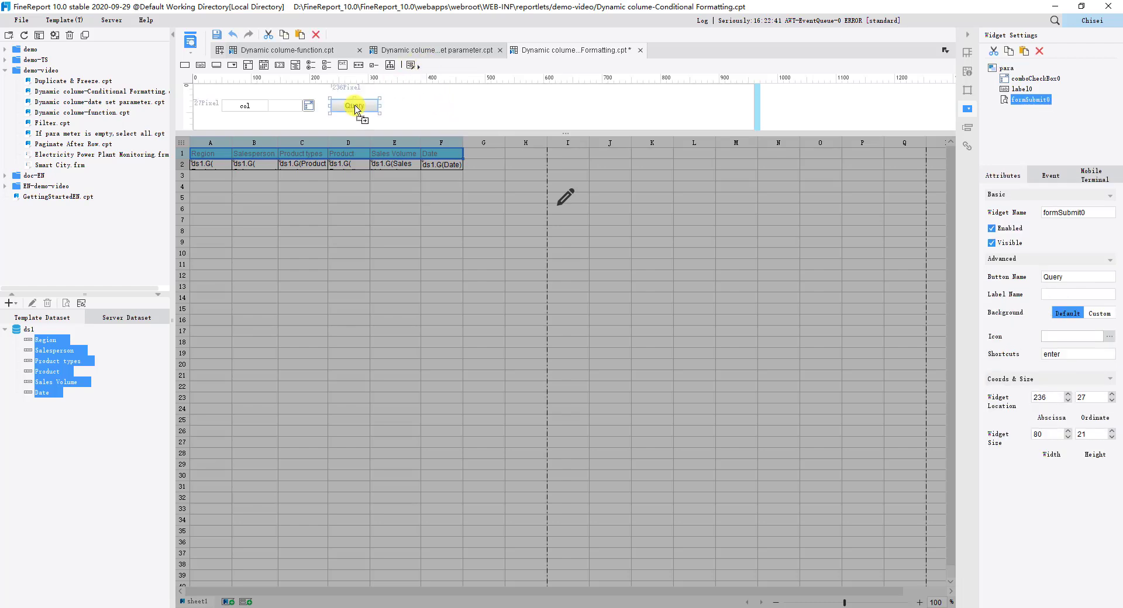
left_click(570, 202)
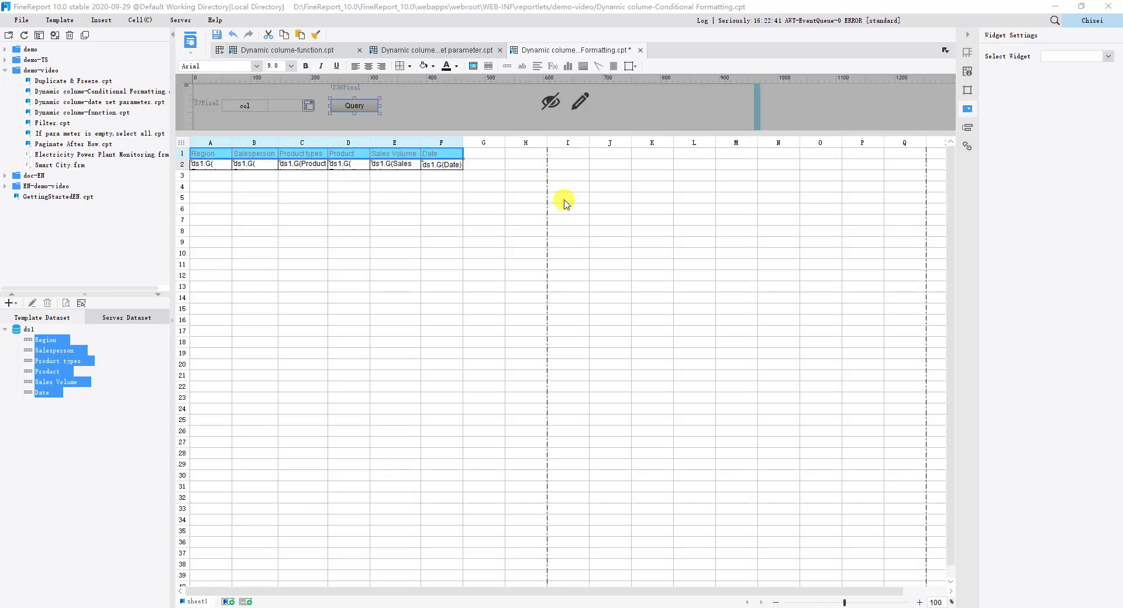
Step: Add a conditional formatting rule to header cells A1 to F1 with a Column Width attribute of 0 mm
left_click(195, 158)
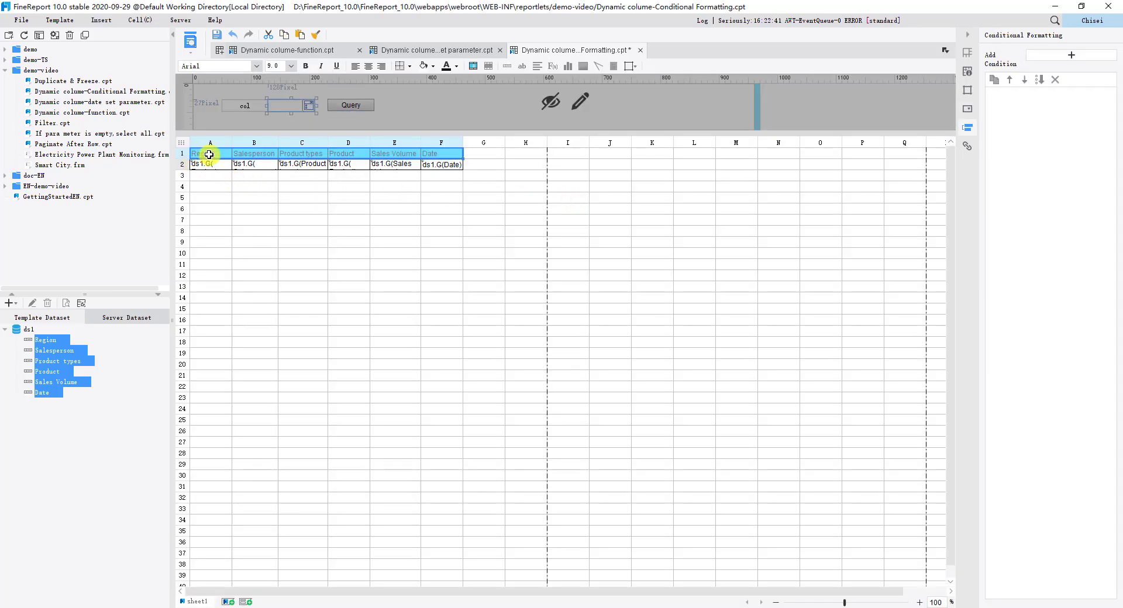
left_click_drag(209, 154, 444, 156)
left_click(1050, 57)
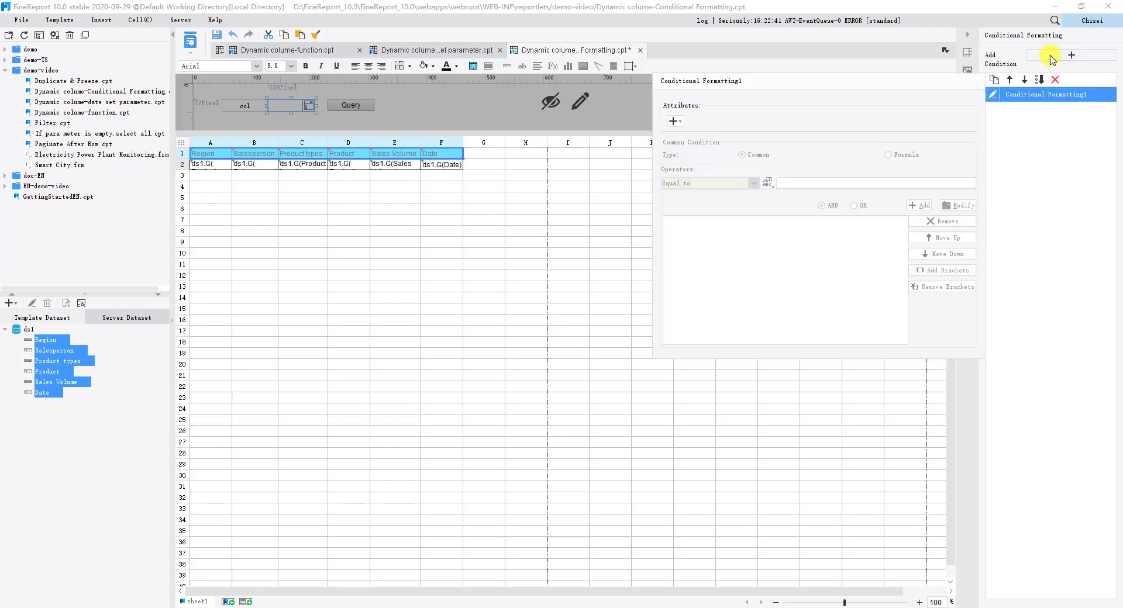
left_click(675, 121)
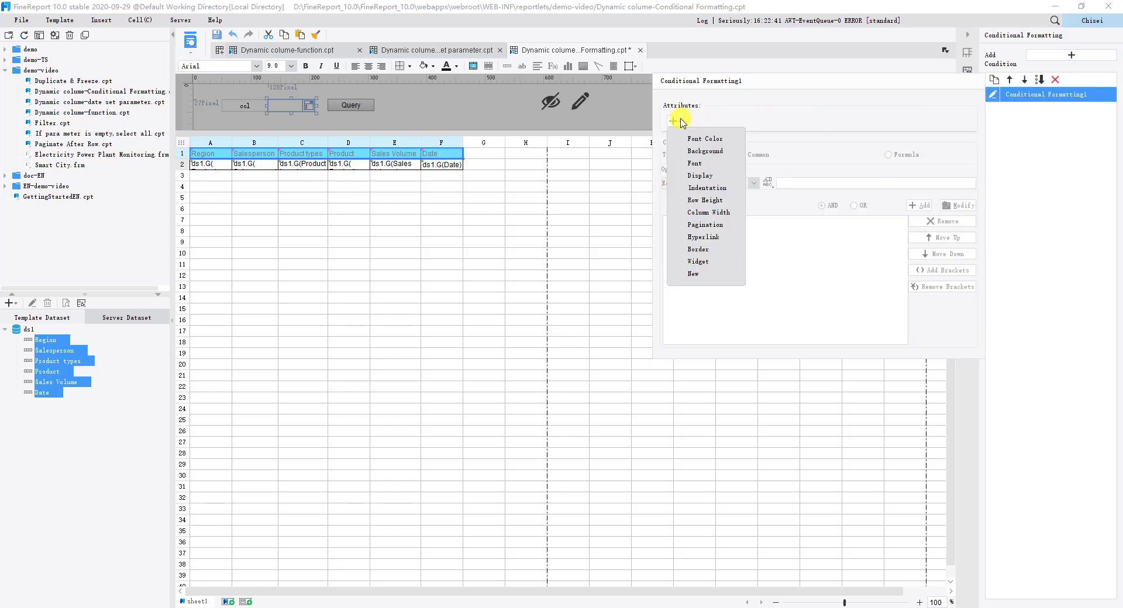
left_click(706, 212)
Step: Add a common condition to the rule that the current value is not in the parameter $comboCheckBox0
left_click(753, 200)
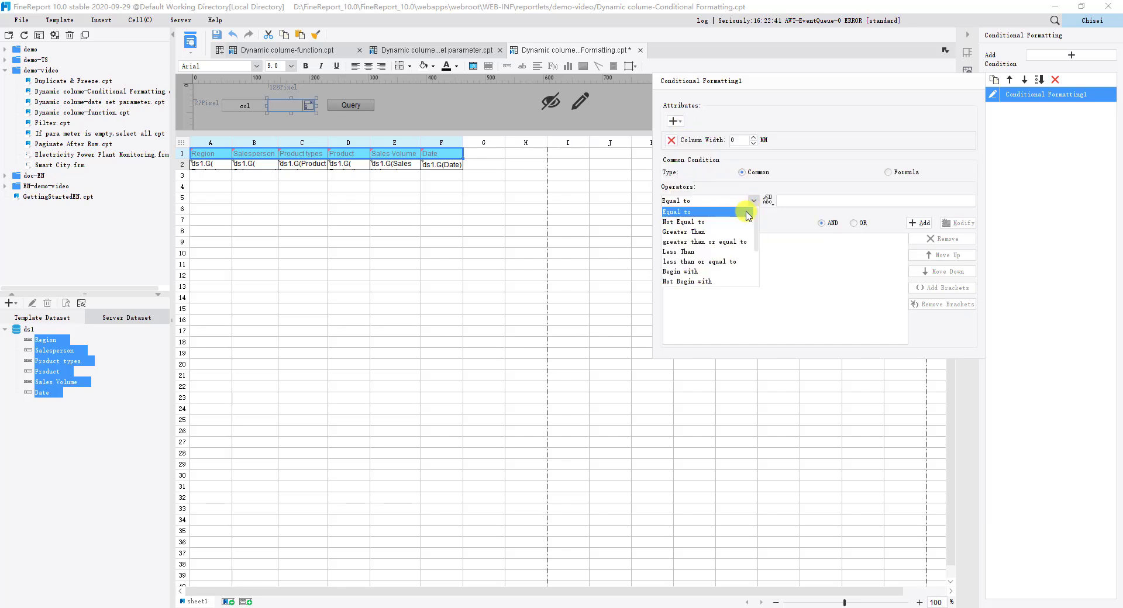
scroll(735, 237, "down", 2)
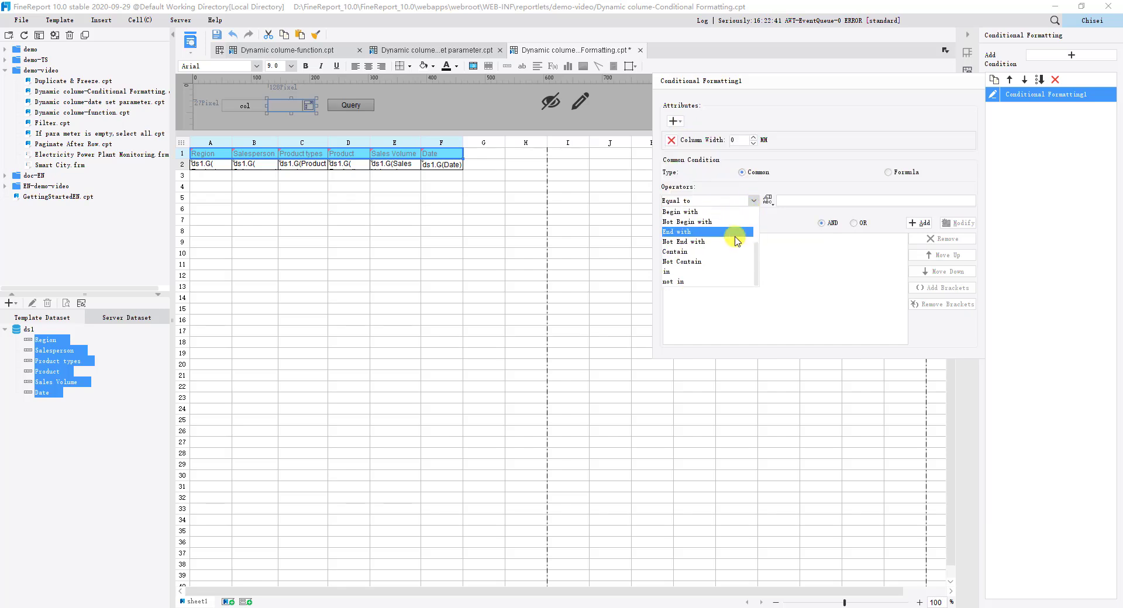
left_click(682, 282)
left_click(768, 202)
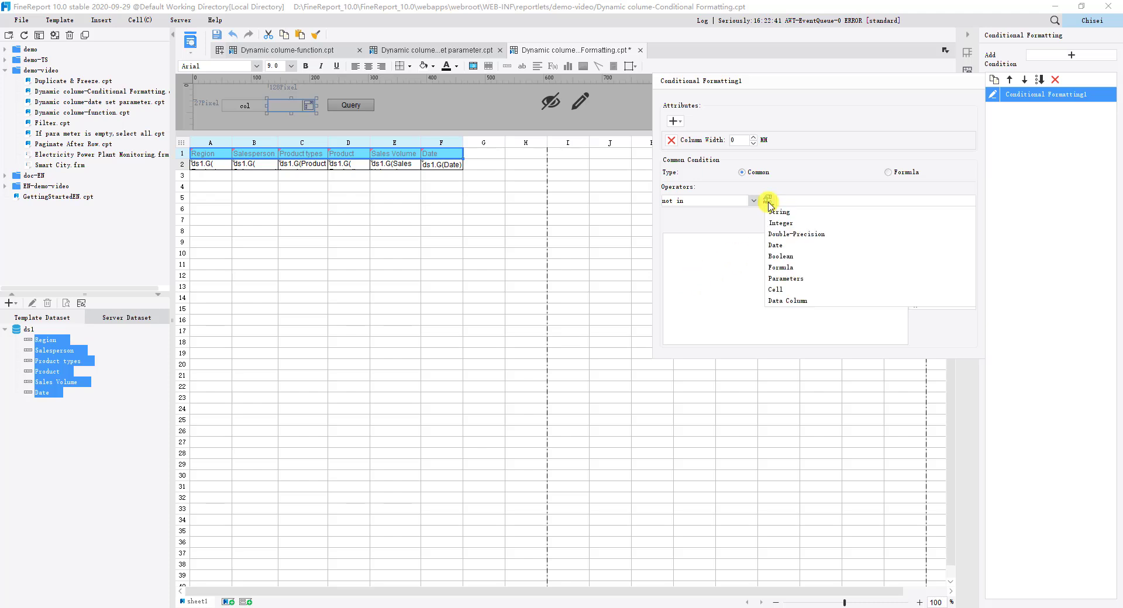
left_click(785, 279)
left_click_drag(841, 202, 766, 201)
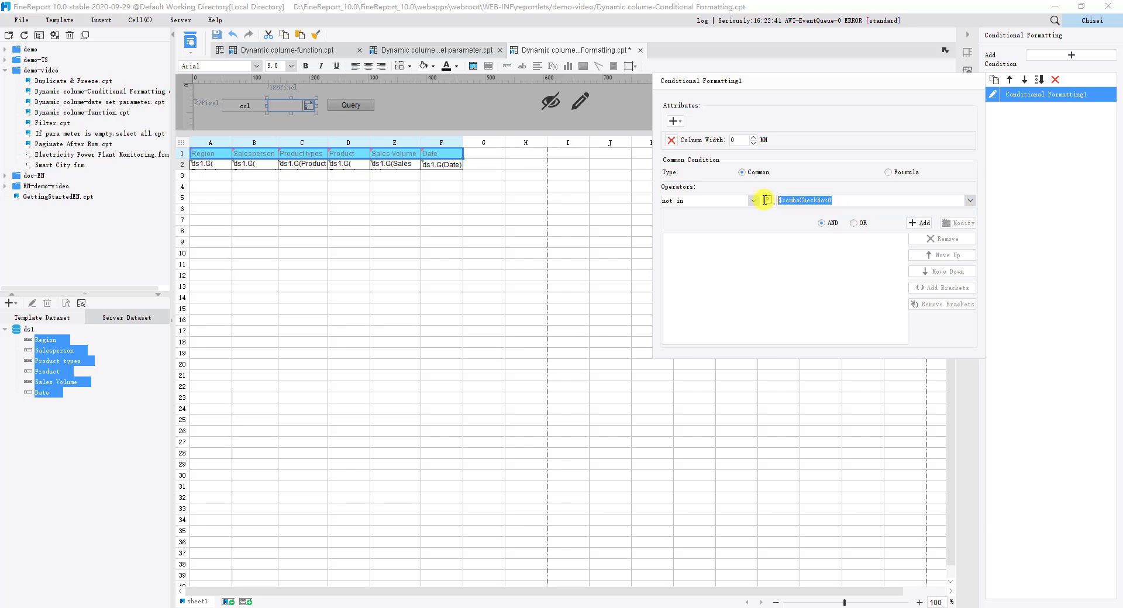
left_click(930, 224)
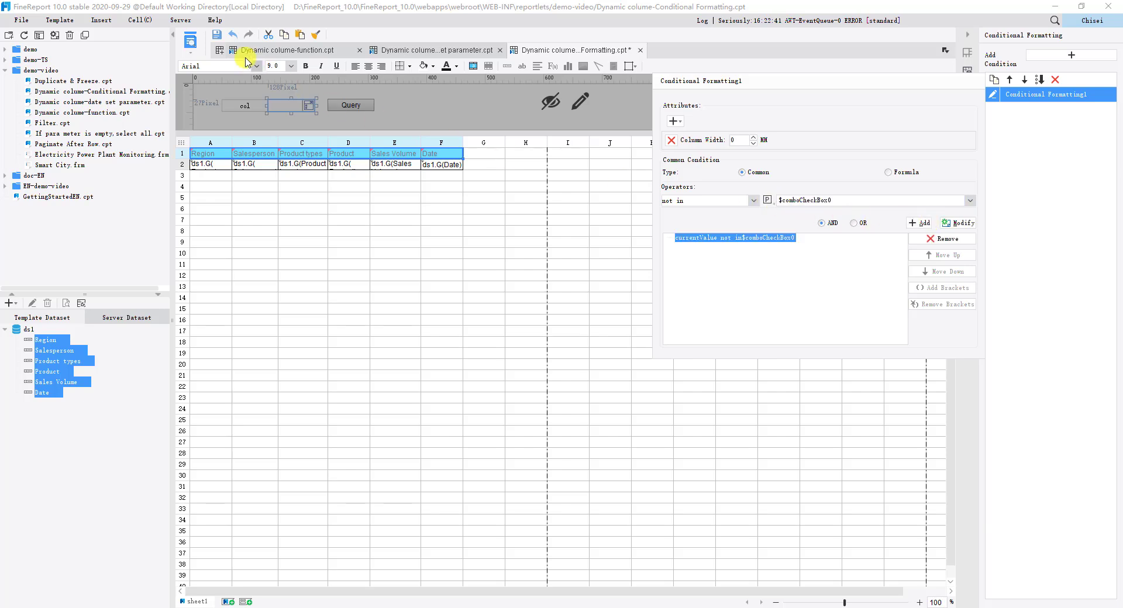
Step: Preview the report in the browser and query it with only Sales Volume chosen for col
left_click(190, 41)
left_click(129, 103)
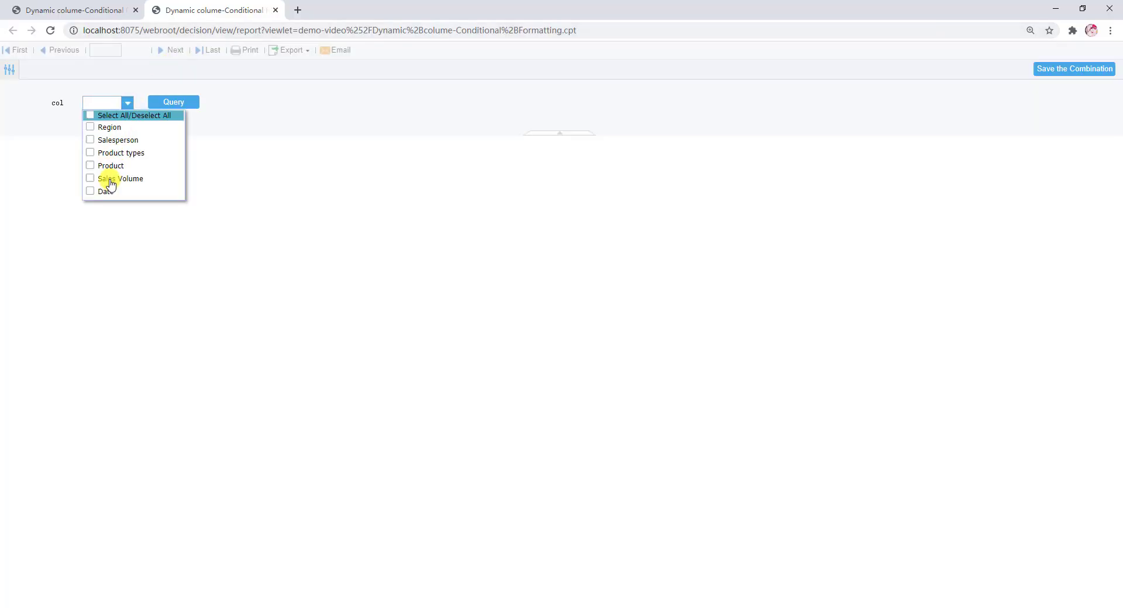
left_click(106, 178)
left_click(155, 105)
Step: Add Product types and Product to the col selection and query the report again
left_click(127, 103)
left_click(114, 152)
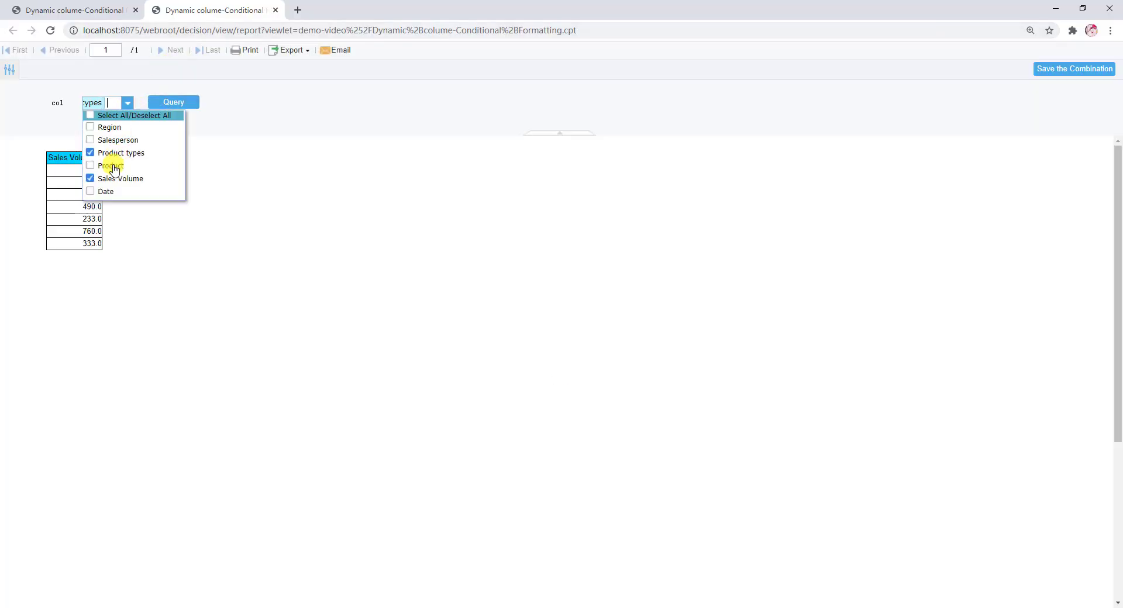
left_click(113, 163)
left_click(167, 107)
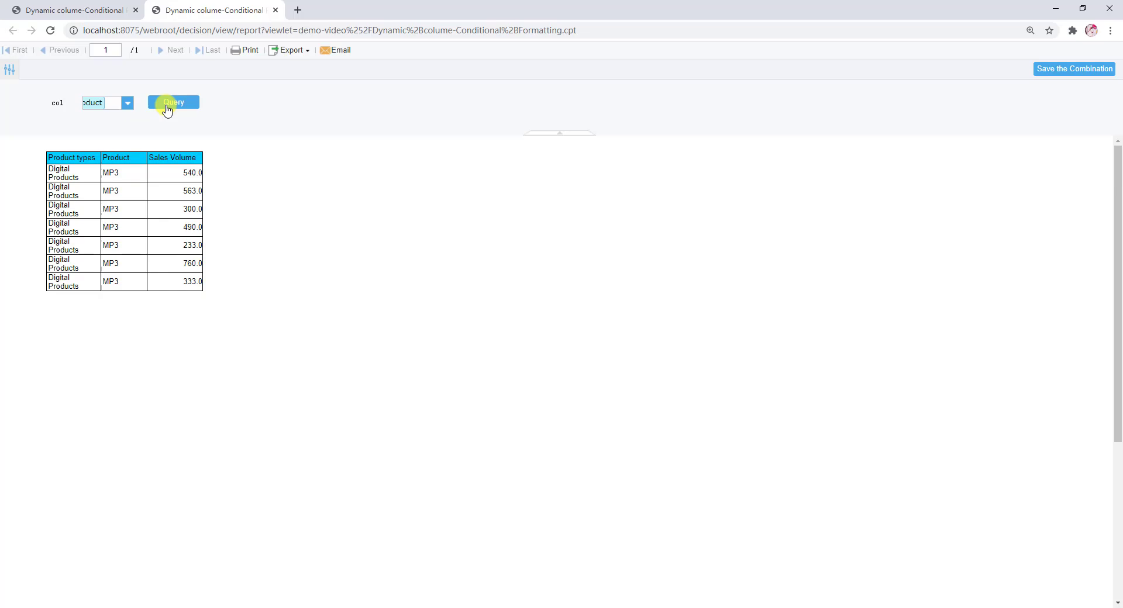